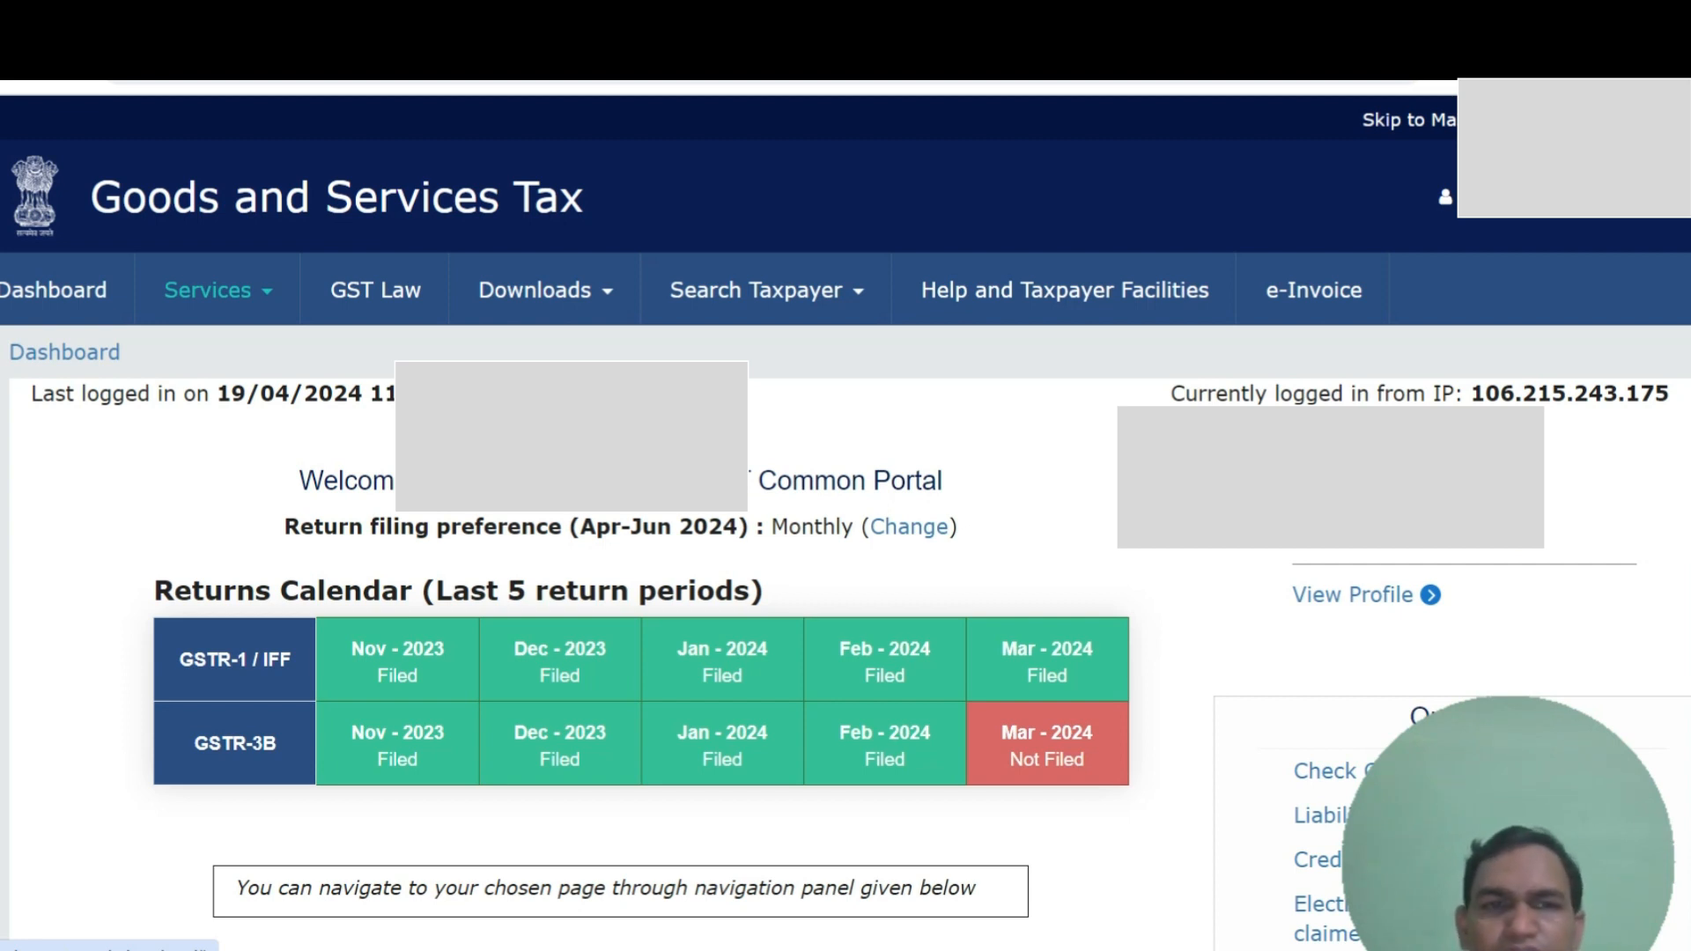
- Open the Electronic Cash Ledger page from the ledger services
click(219, 291)
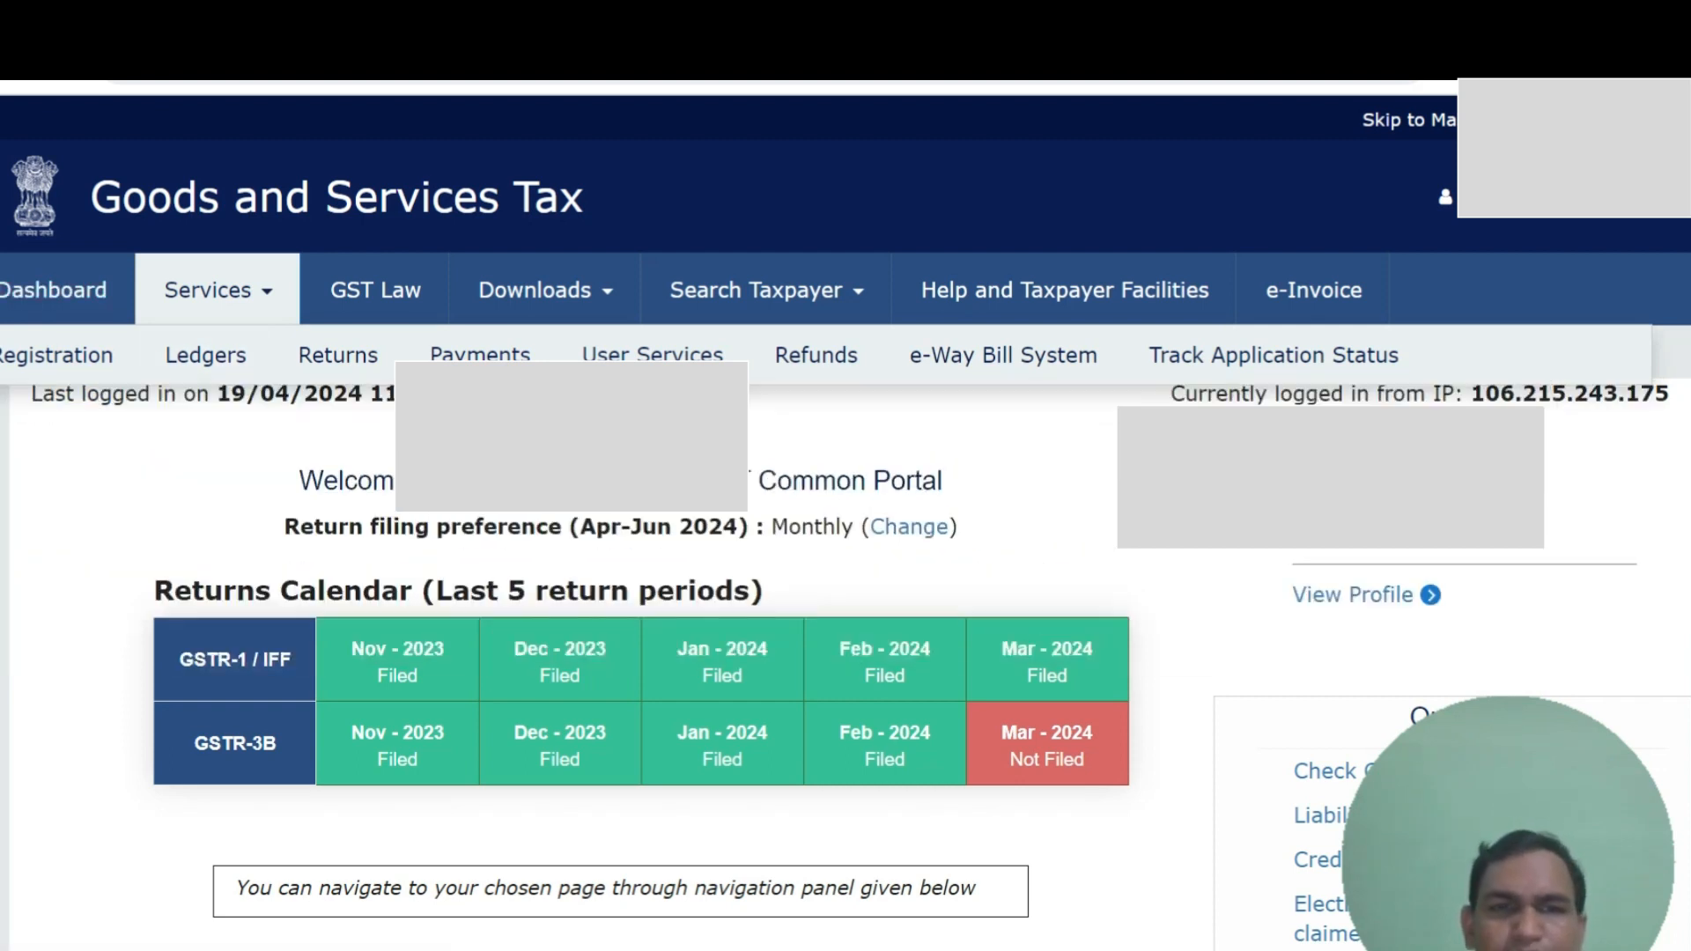
click(55, 291)
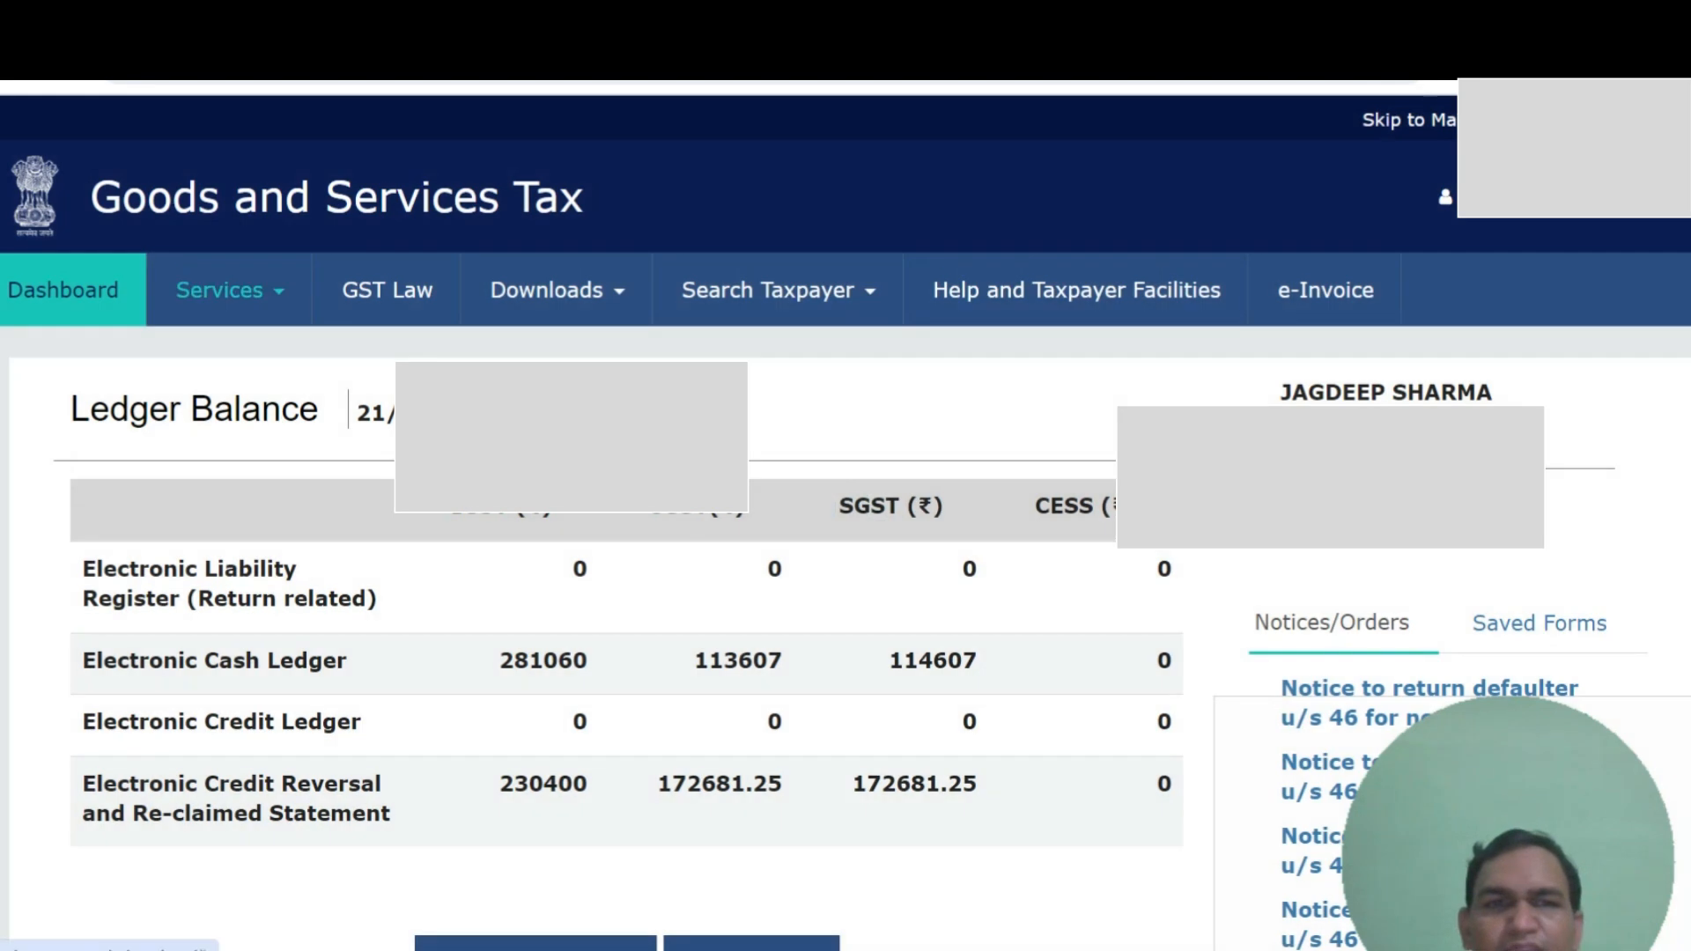
click(220, 291)
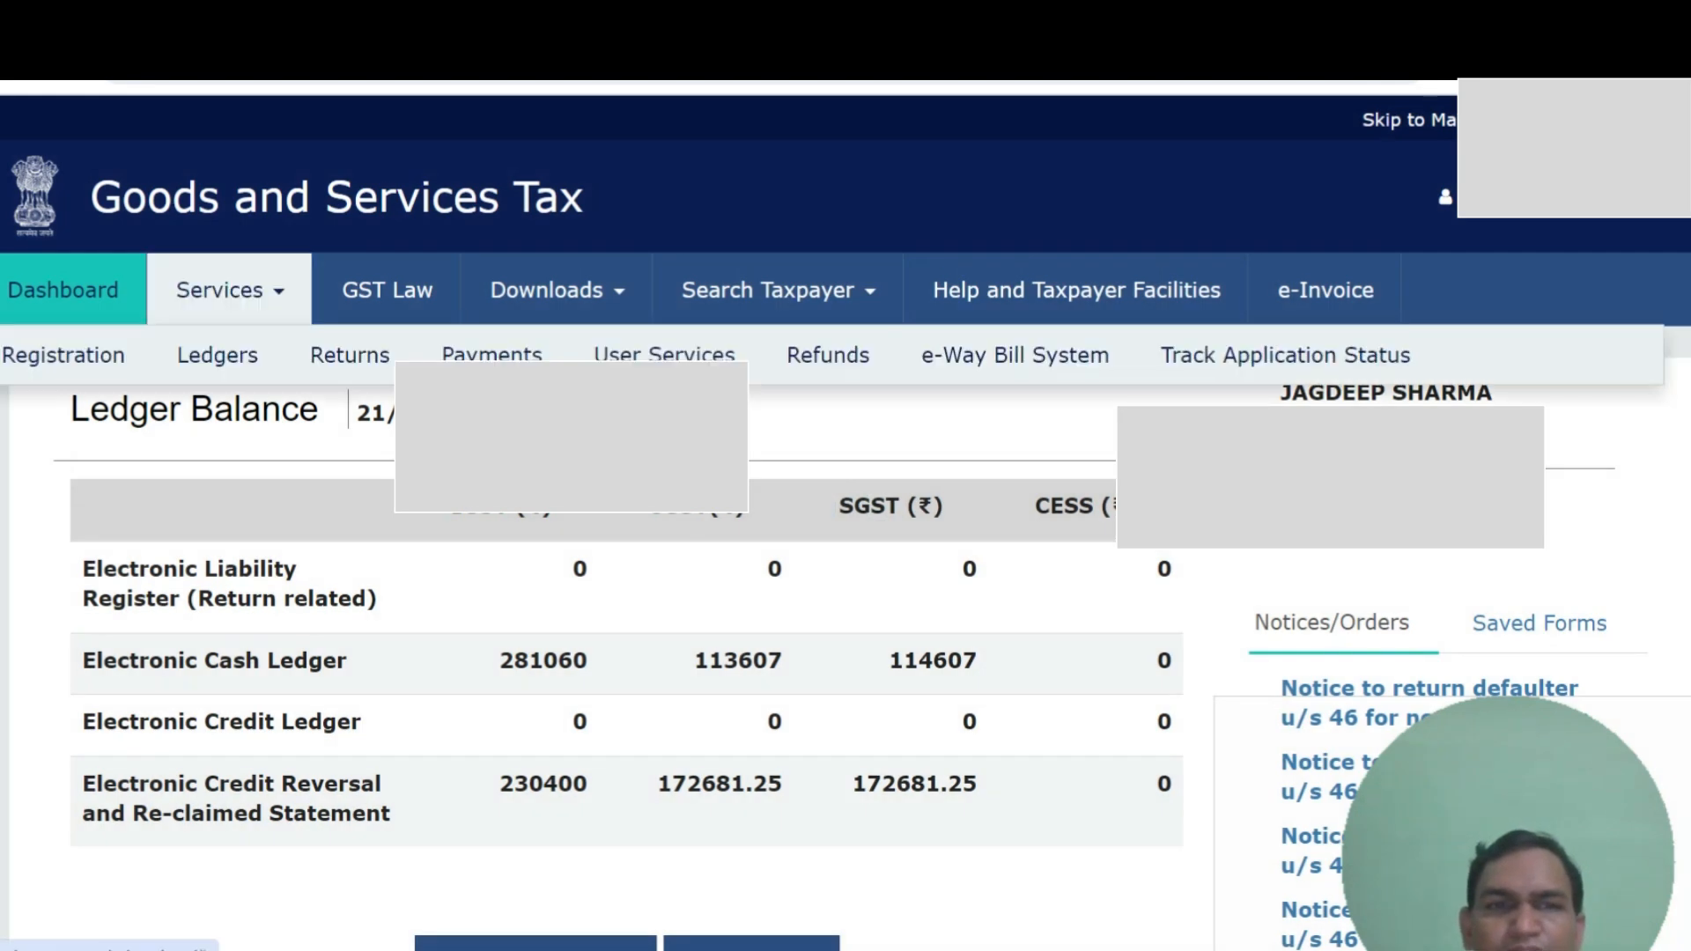
mouse_move(217, 356)
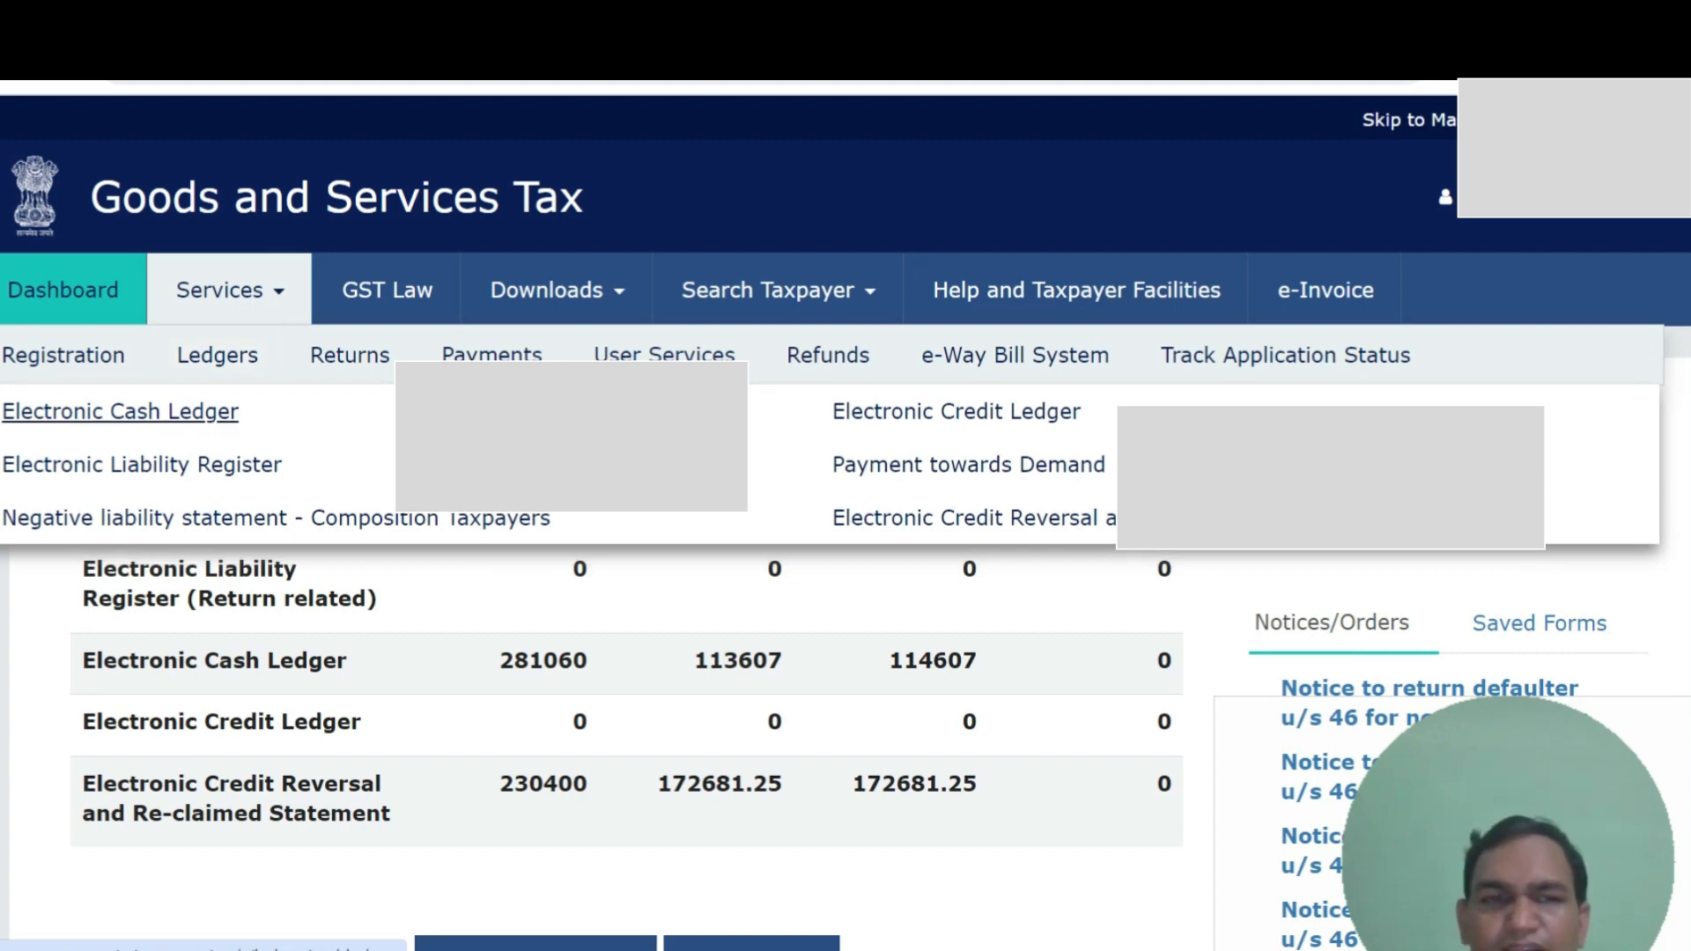
click(120, 411)
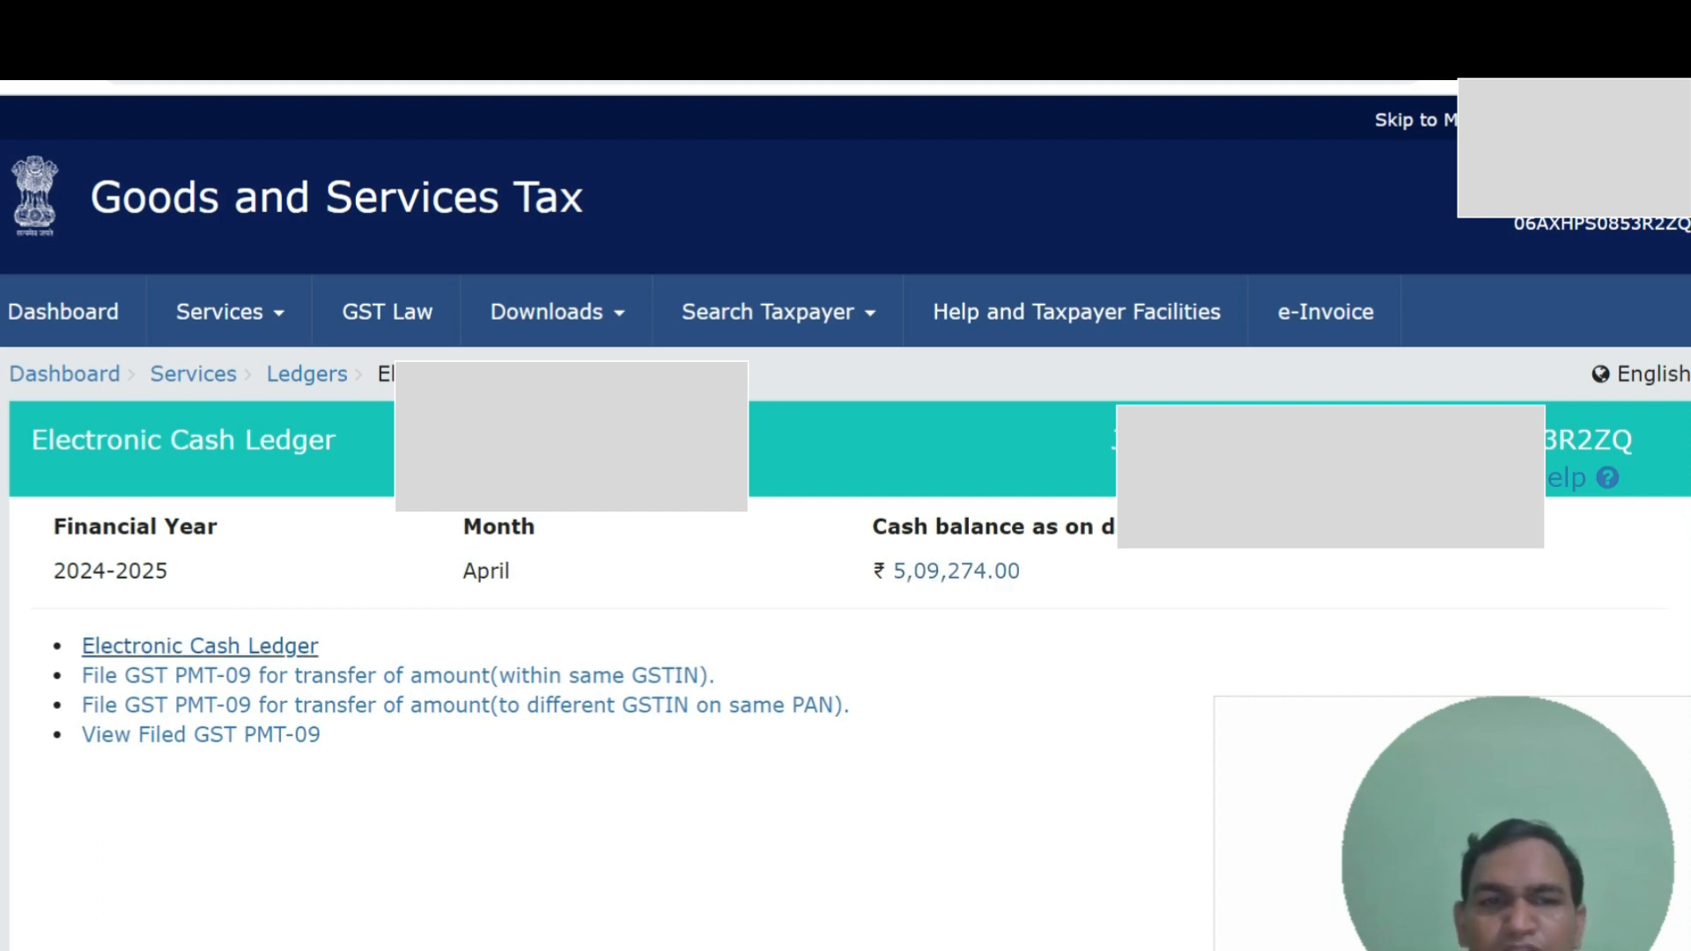
- Check the cash balance breakdown by tax head in the Electronic Cash Ledger, then close it
click(176, 650)
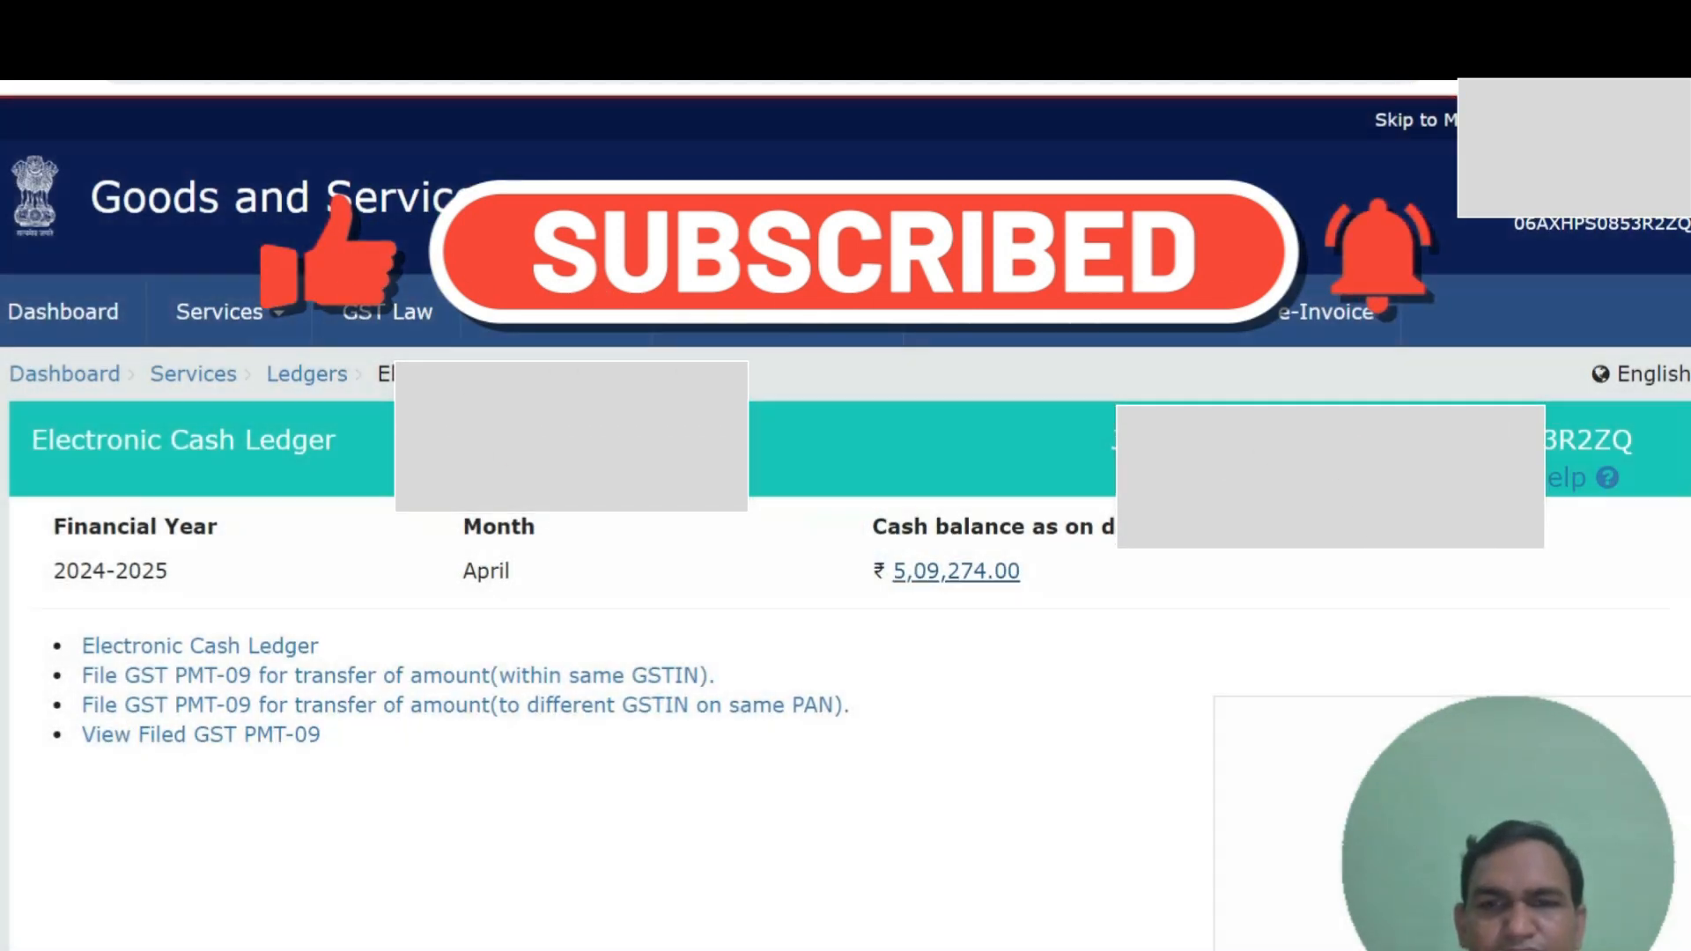
click(956, 572)
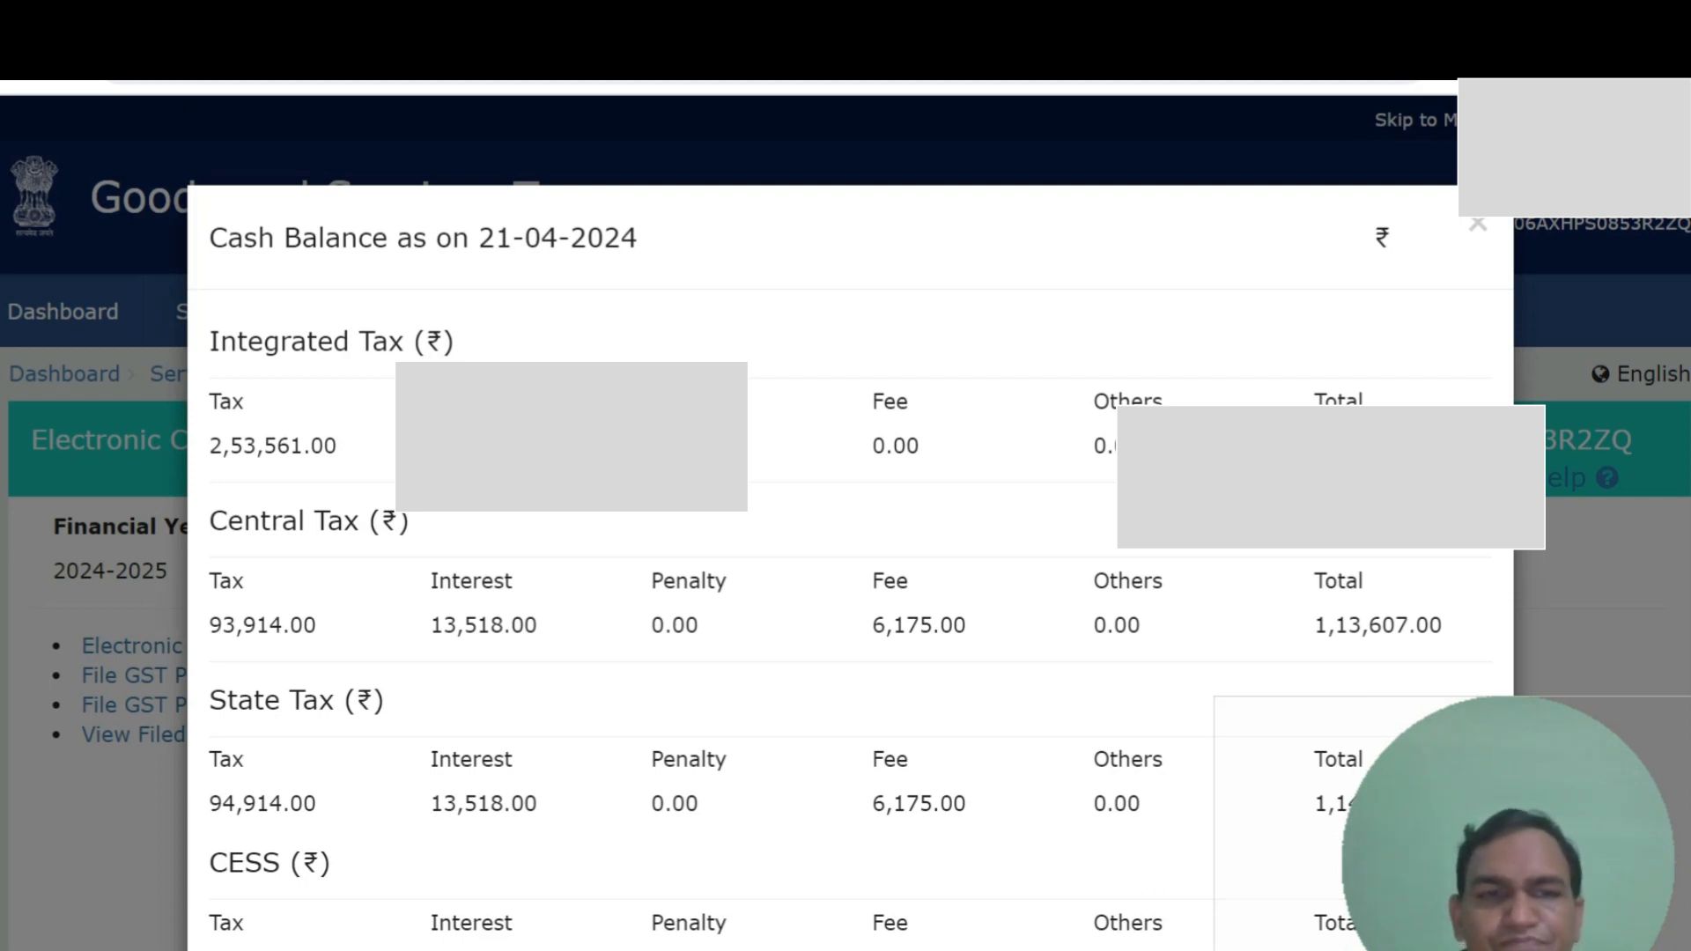
drag(338, 447, 222, 447)
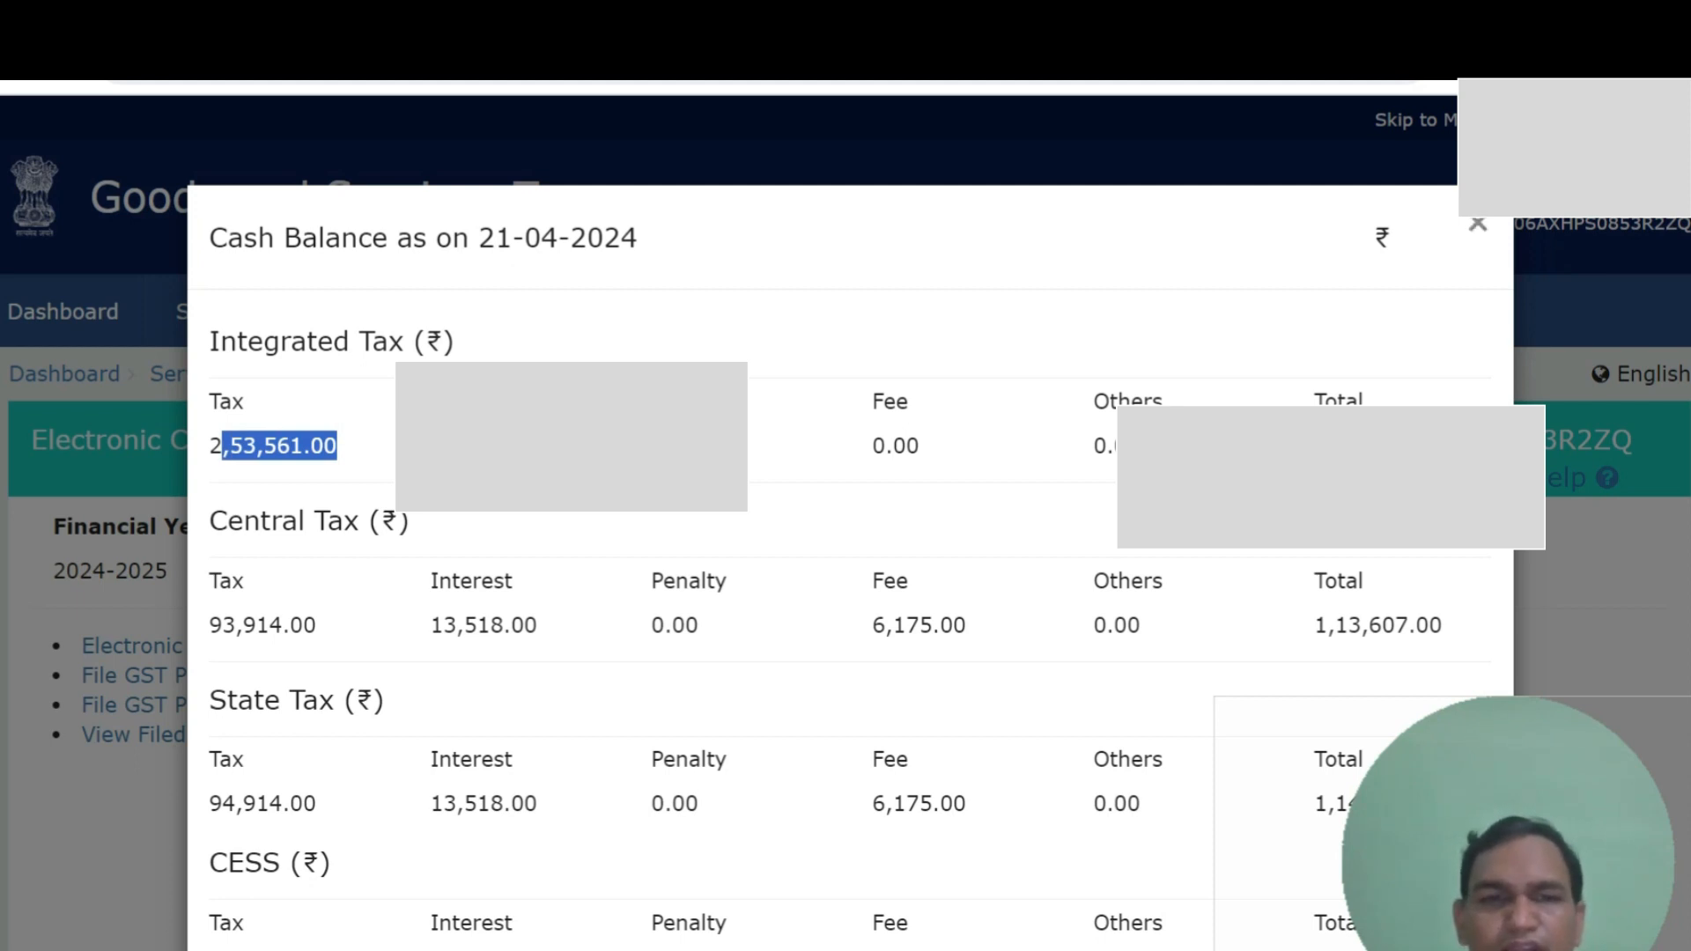
click(1477, 223)
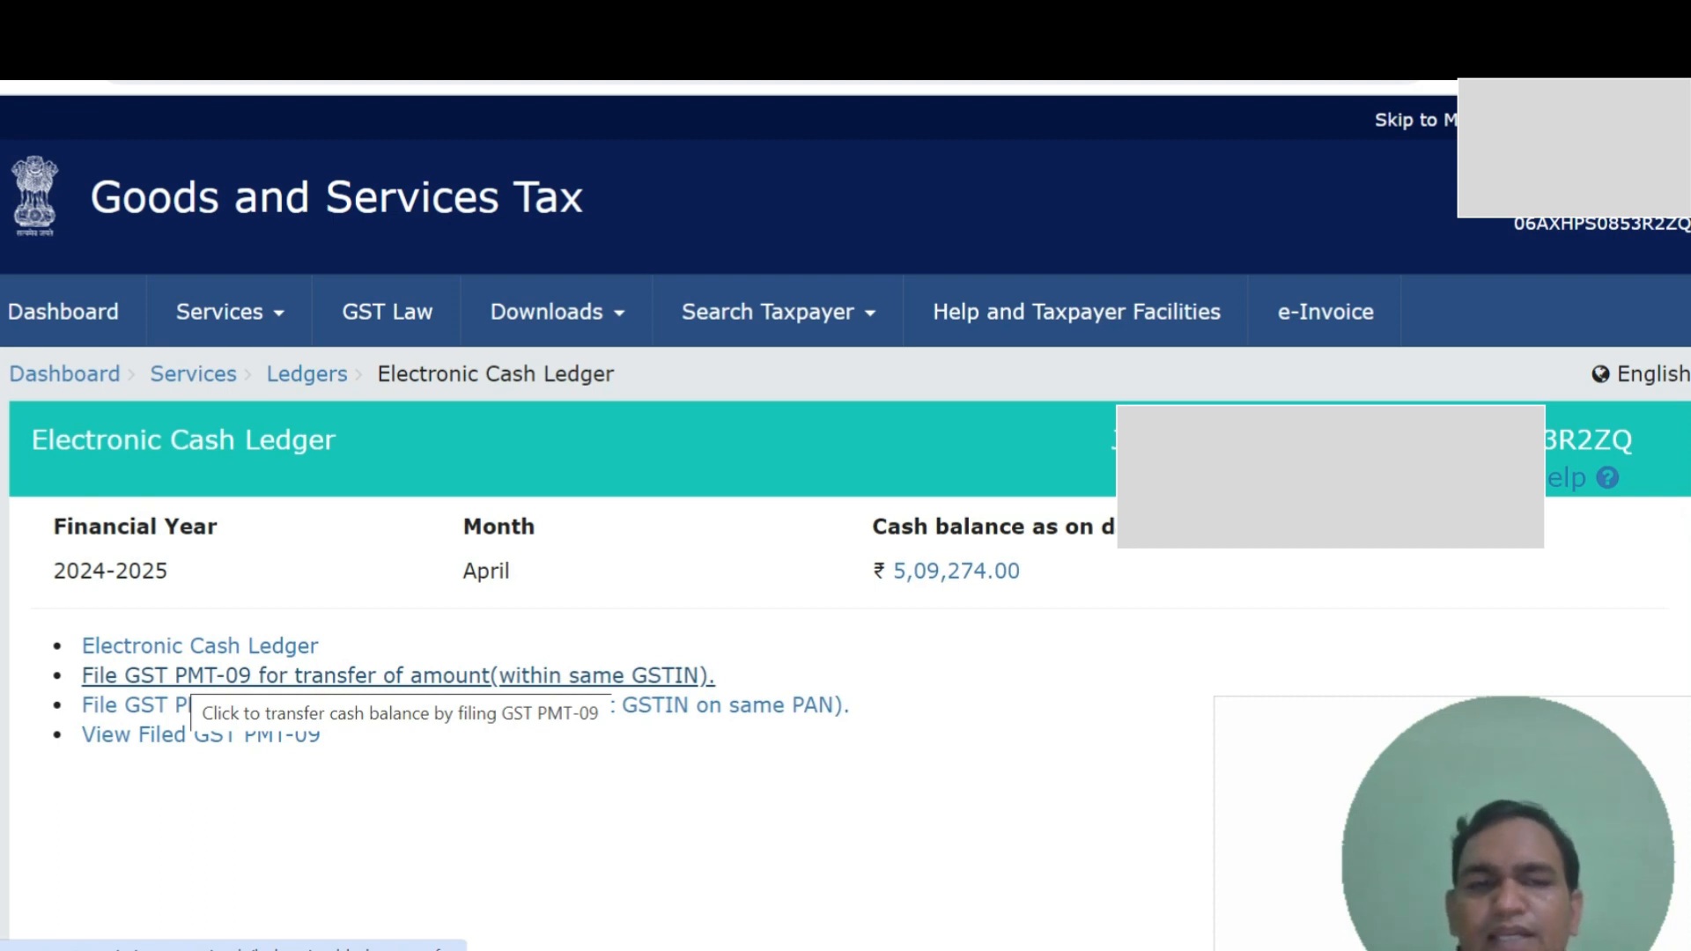
- Open the GST PMT-09 filing form for transfer of amount within the same GSTIN
click(396, 676)
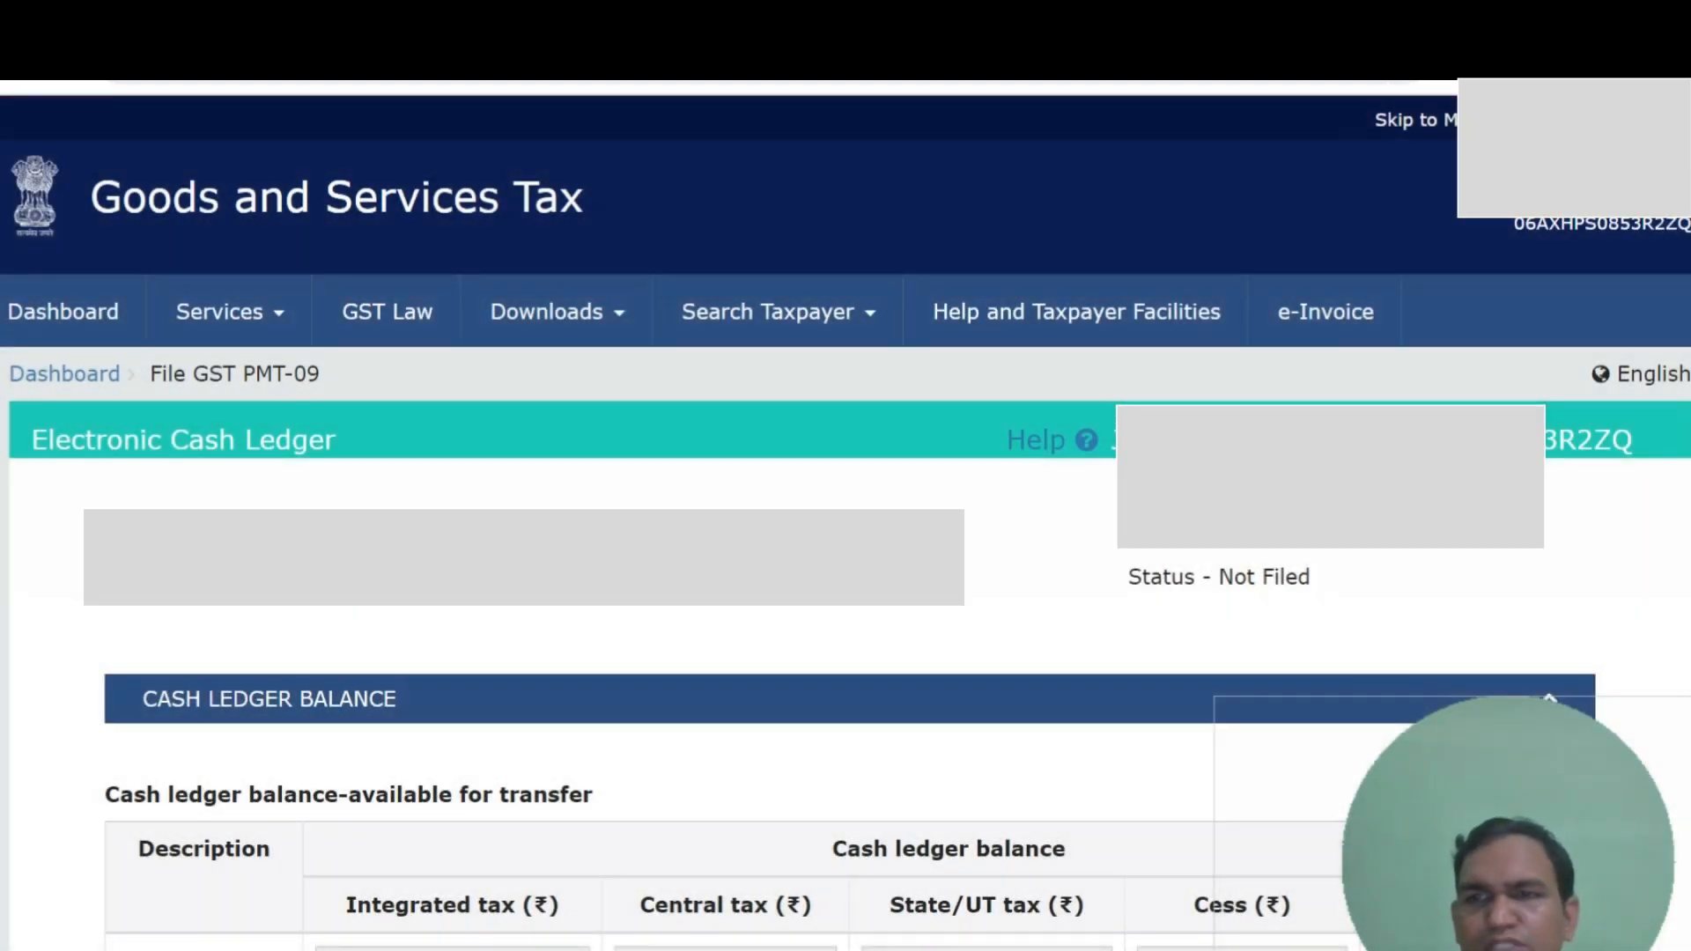
scroll(845, 528, down, 7)
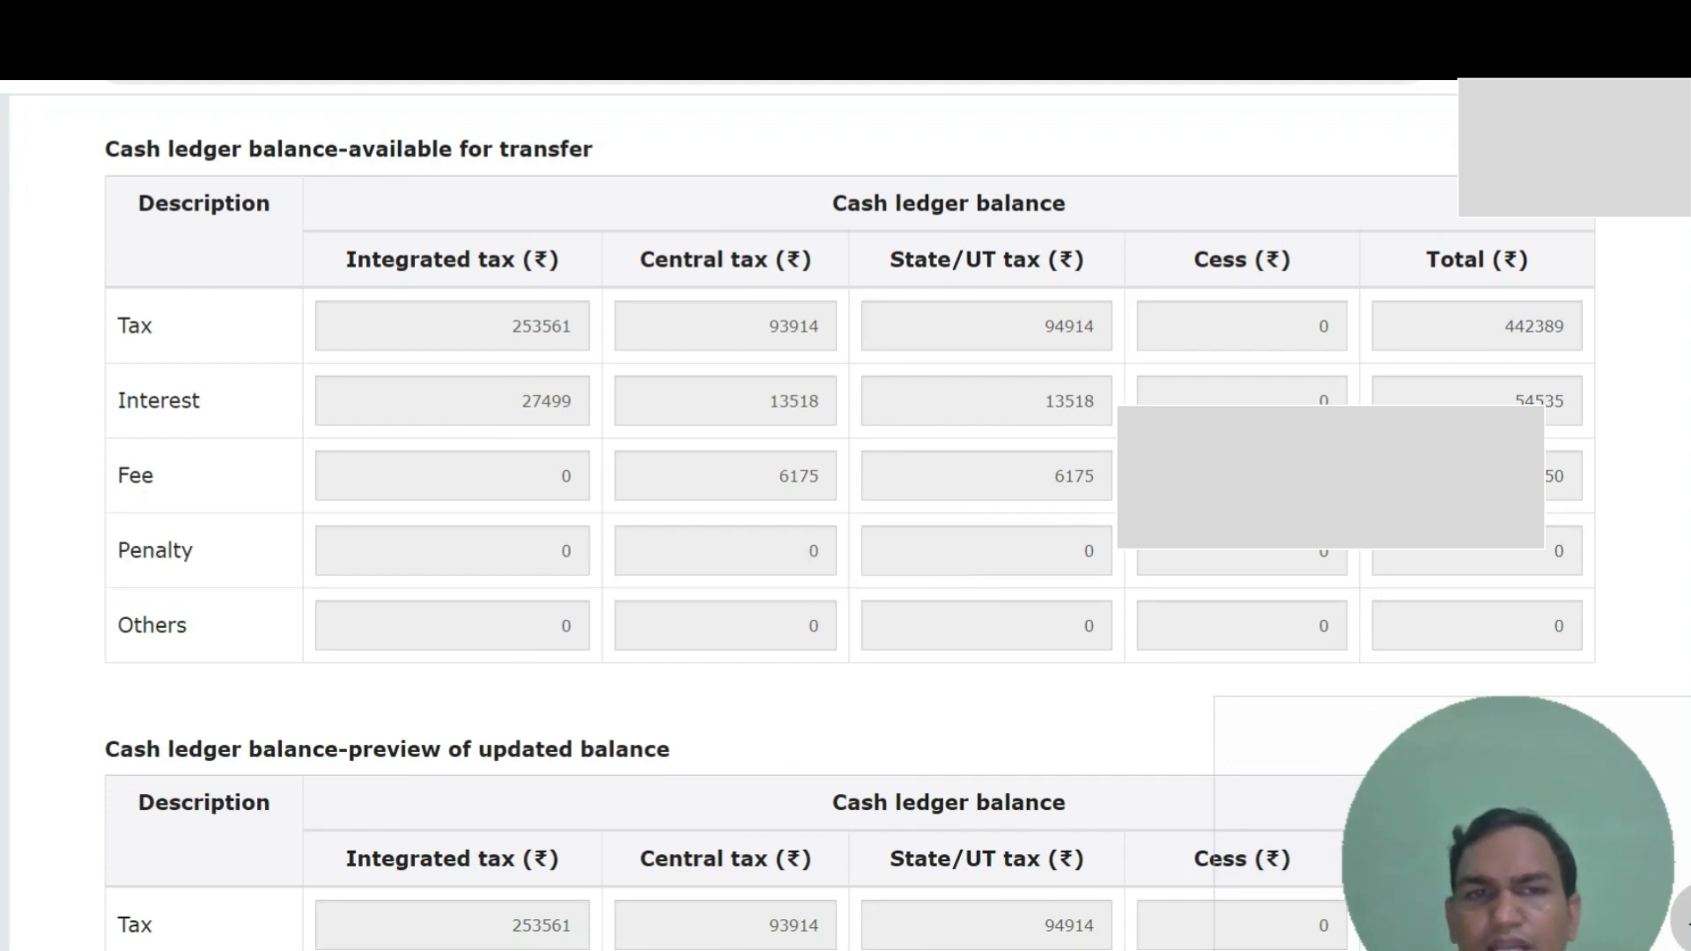
scroll(846, 520, down, 6)
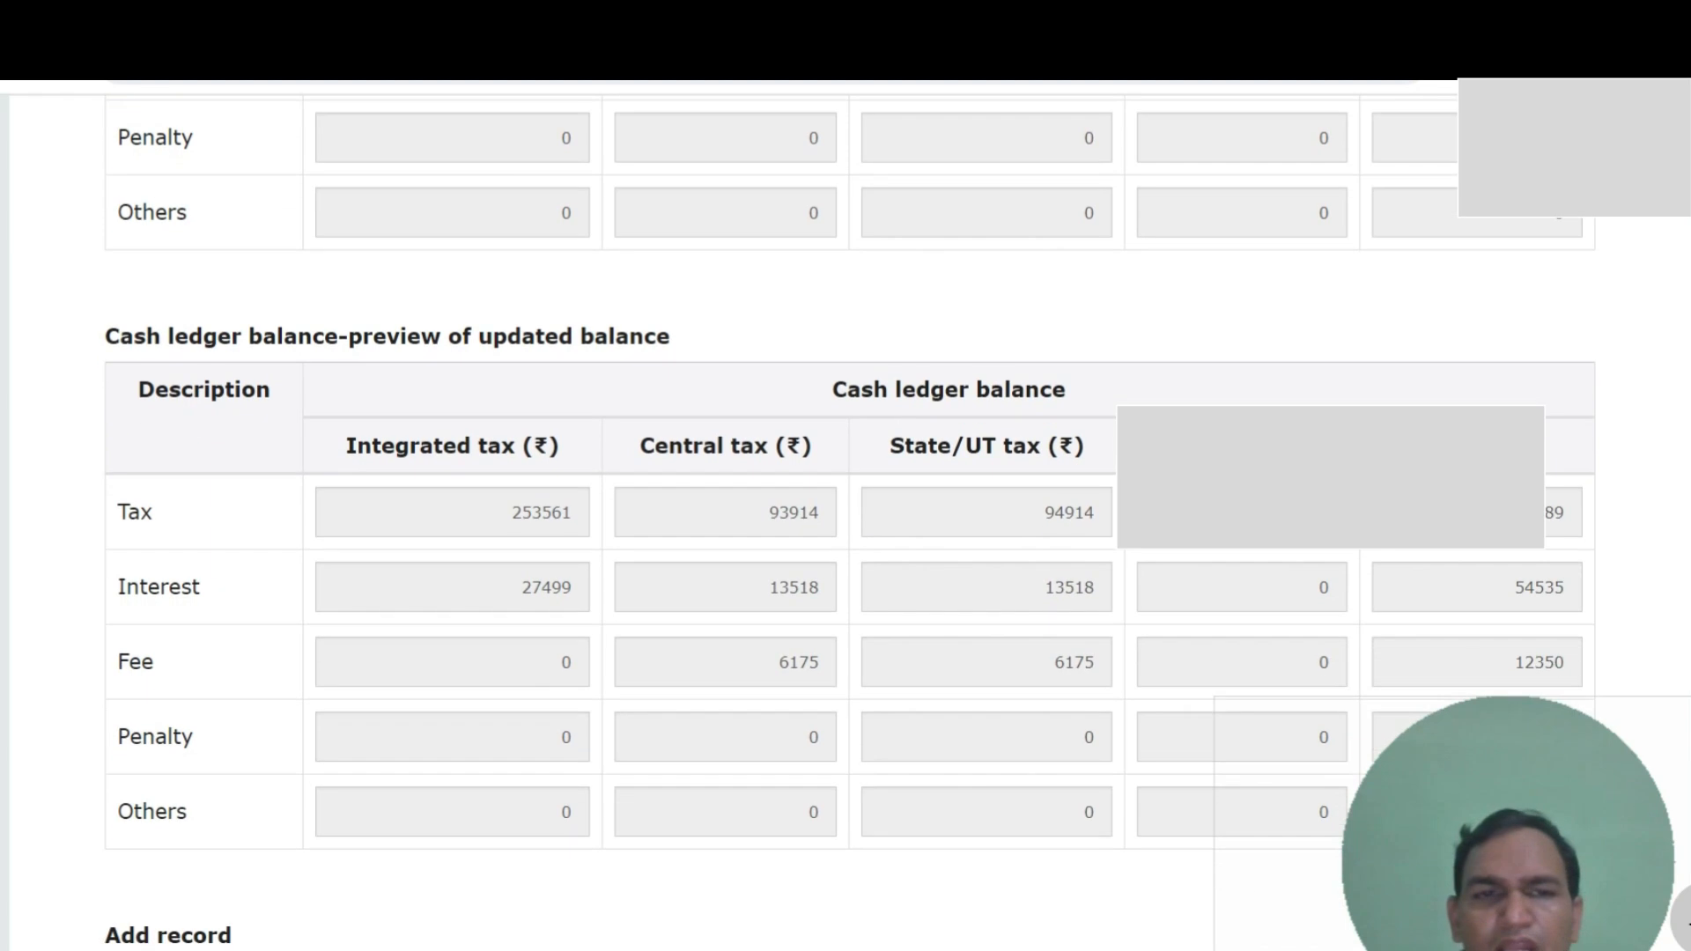
scroll(846, 520, down, 1)
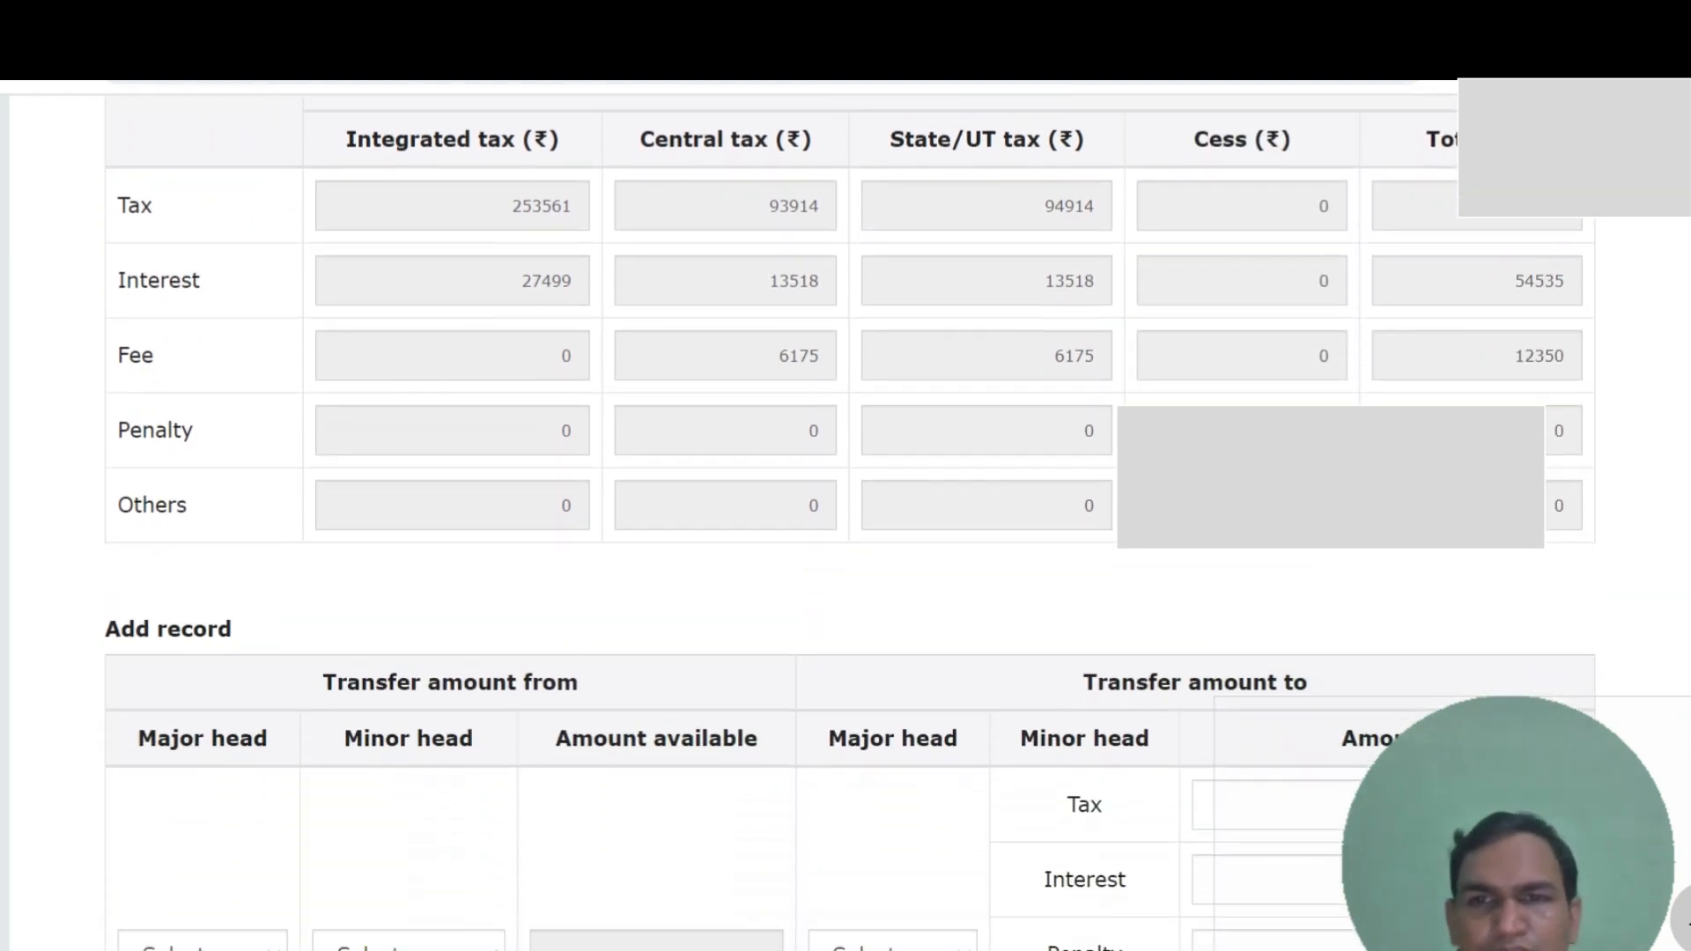
scroll(846, 528, down, 3)
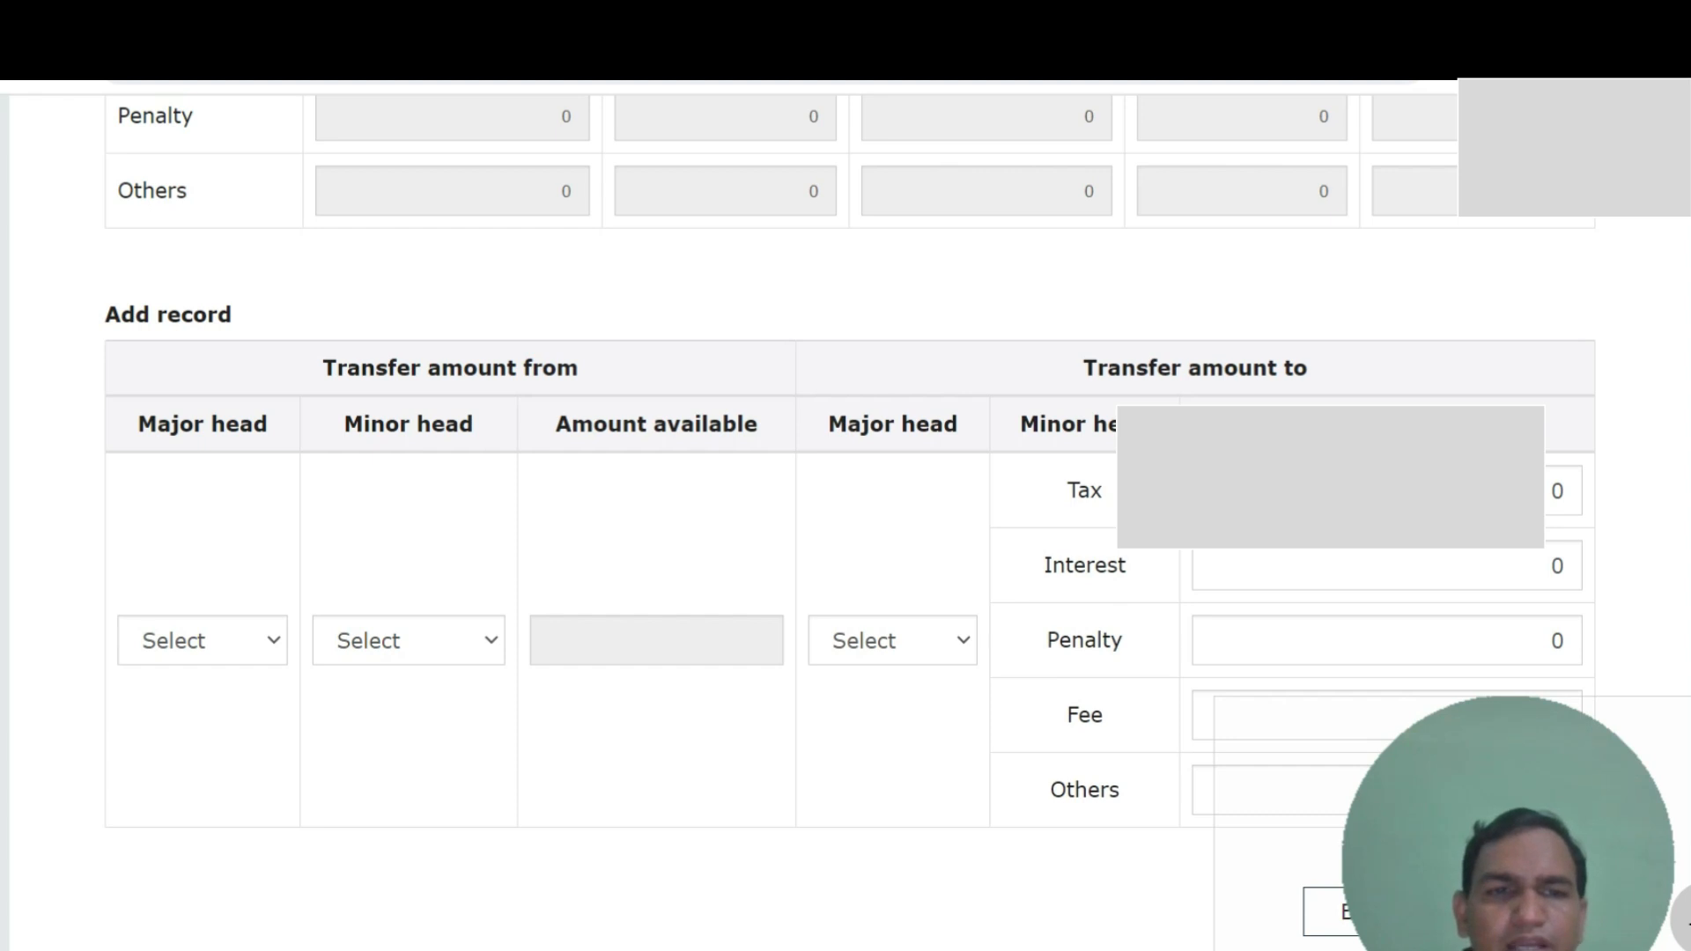
- In the new transfer record, set the source to IGST major head and Tax minor head, and the destination major head to CGST
click(203, 641)
click(172, 703)
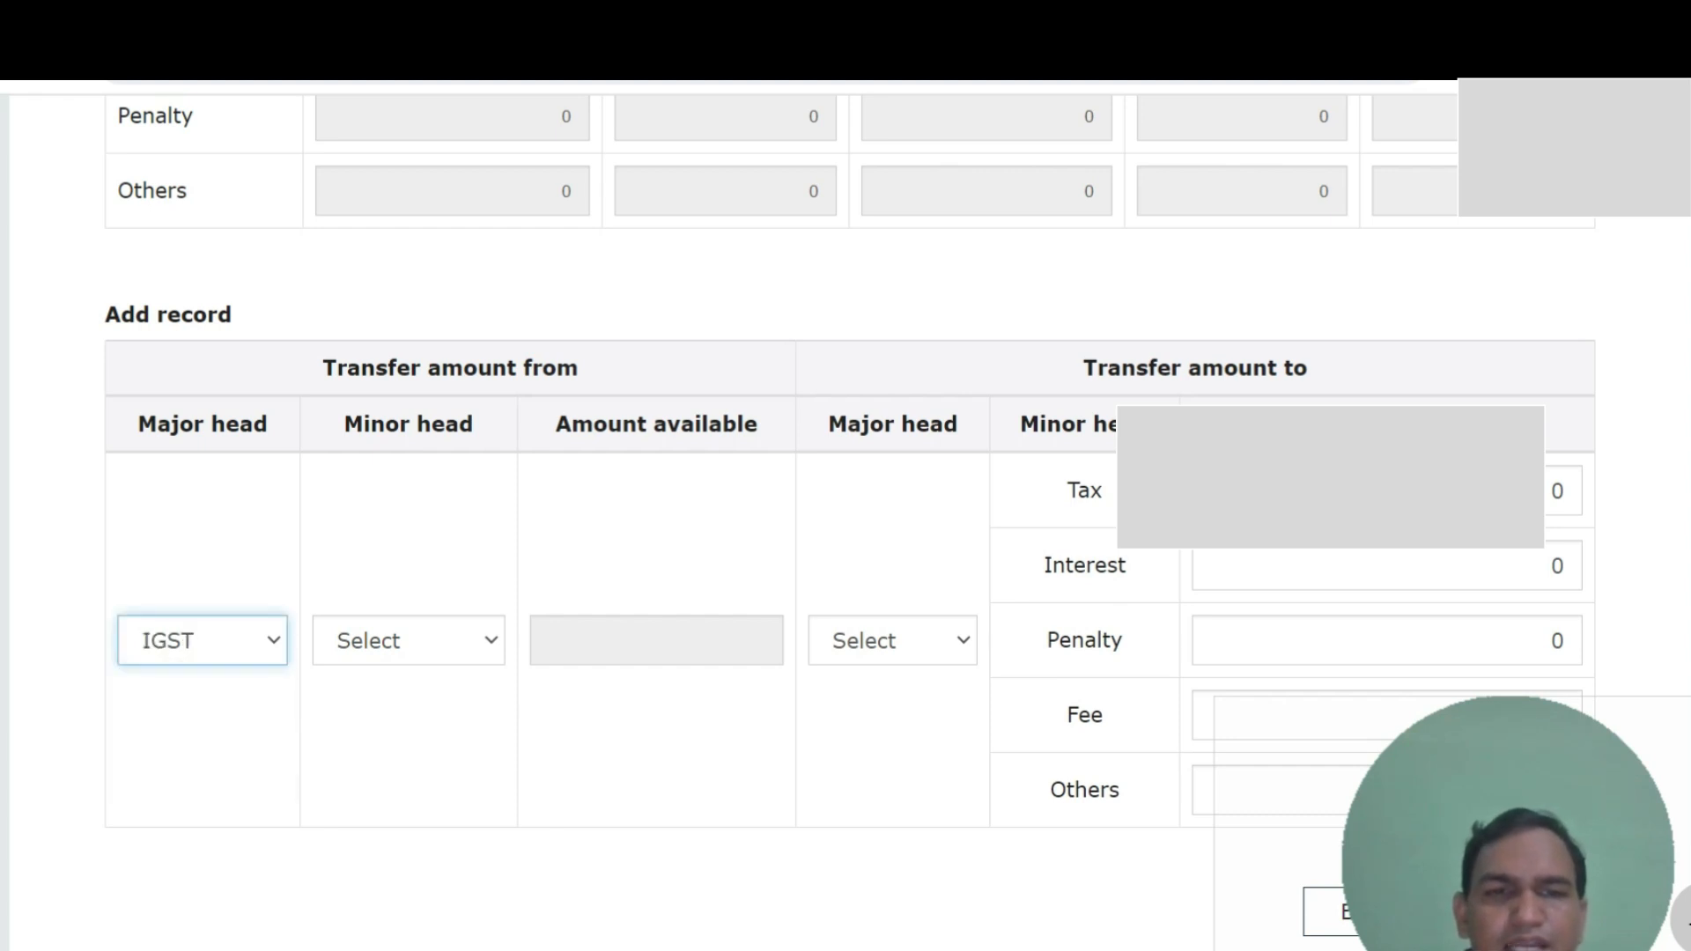
click(408, 640)
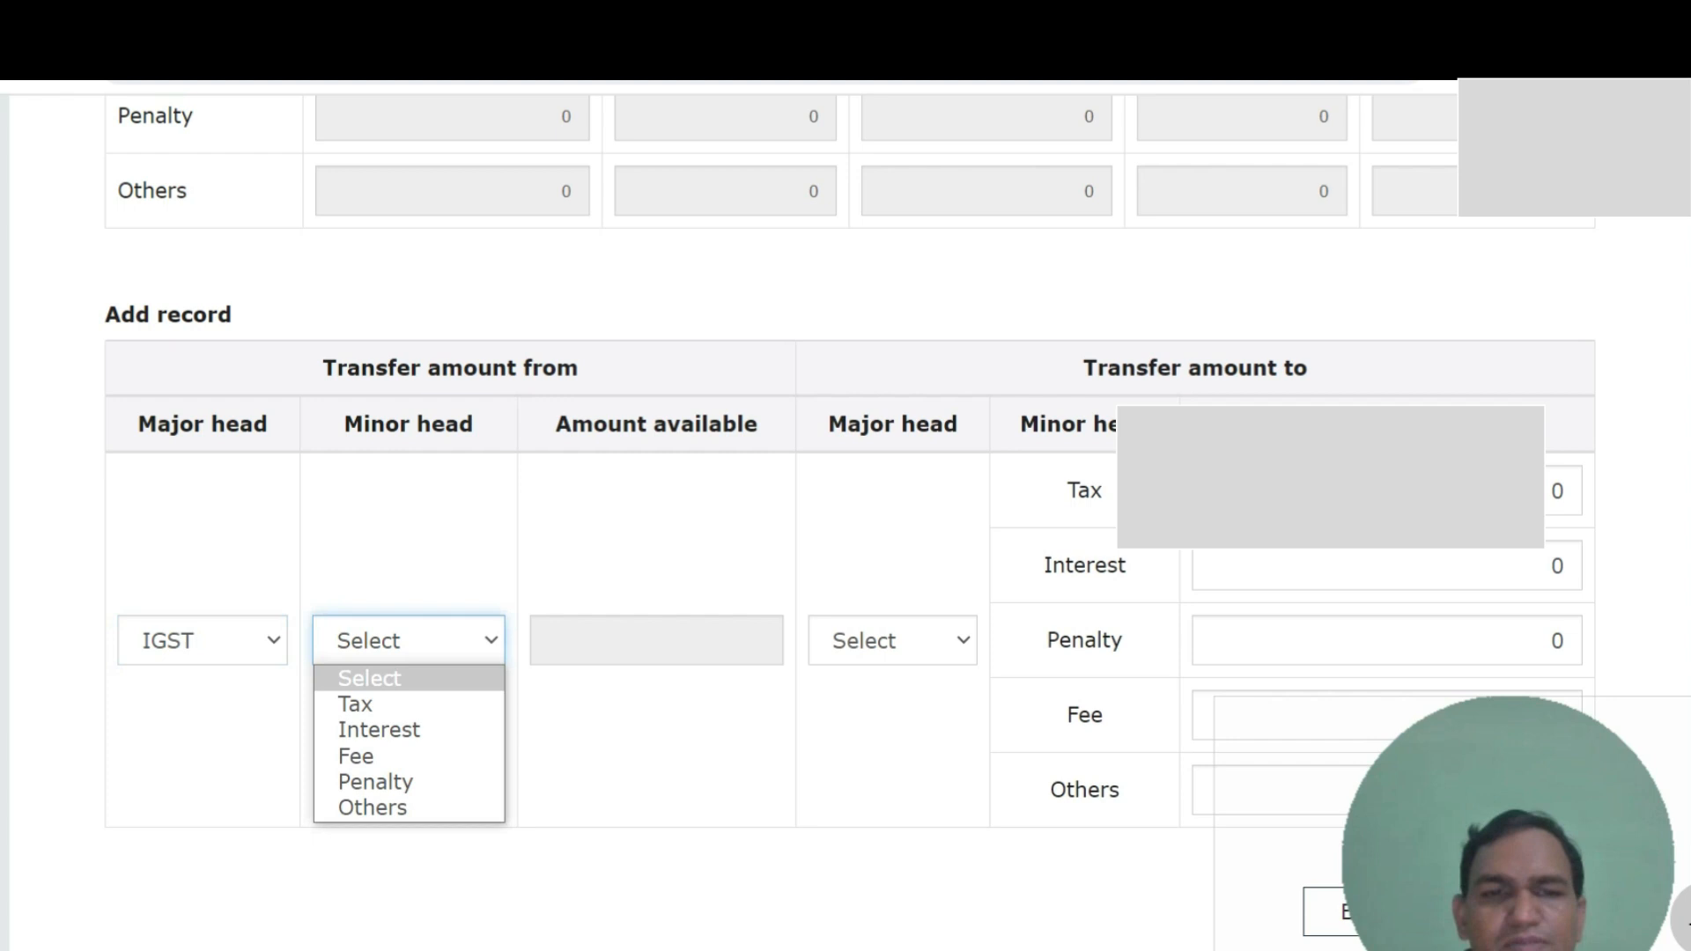
click(356, 704)
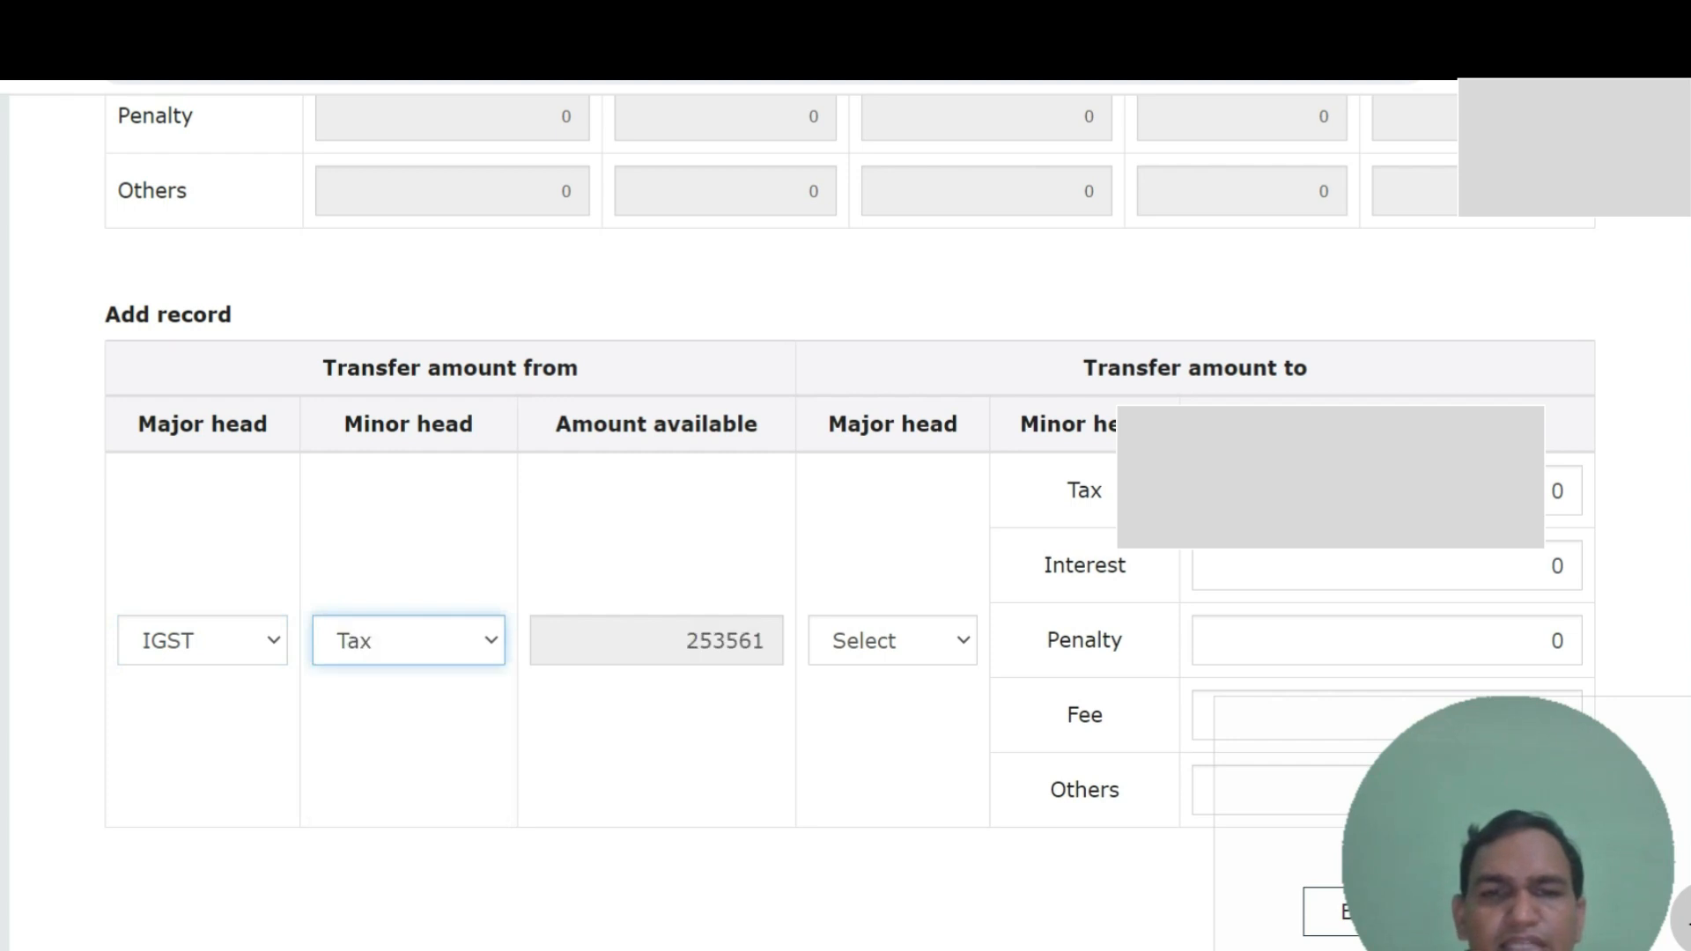
click(892, 641)
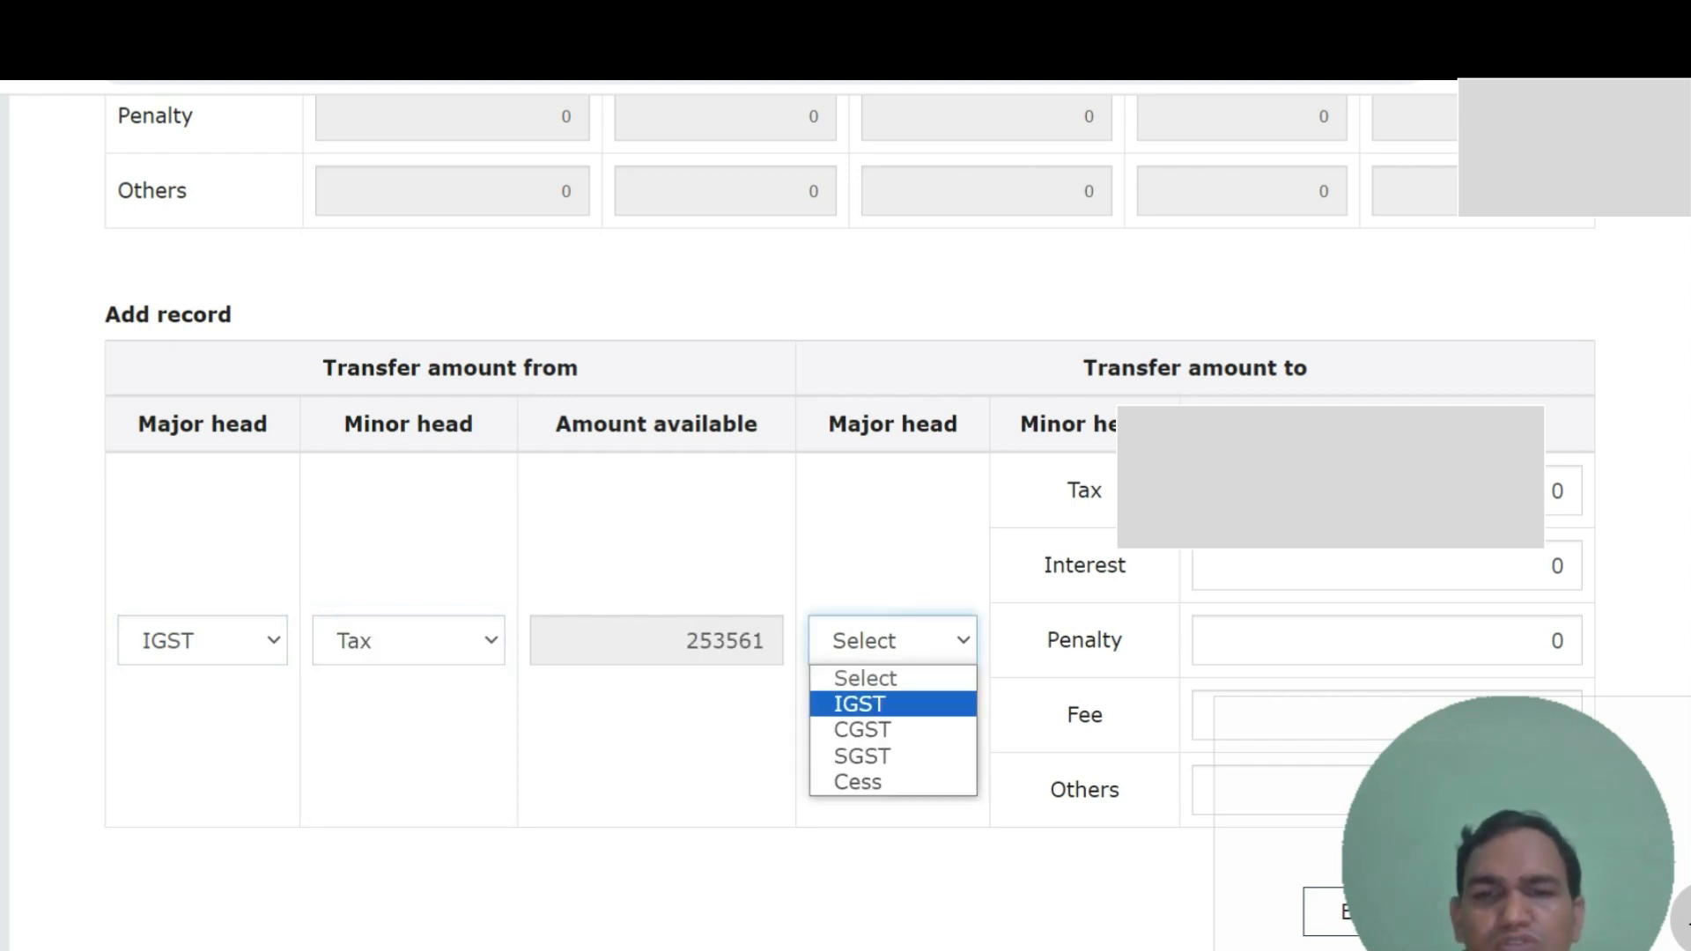
click(892, 730)
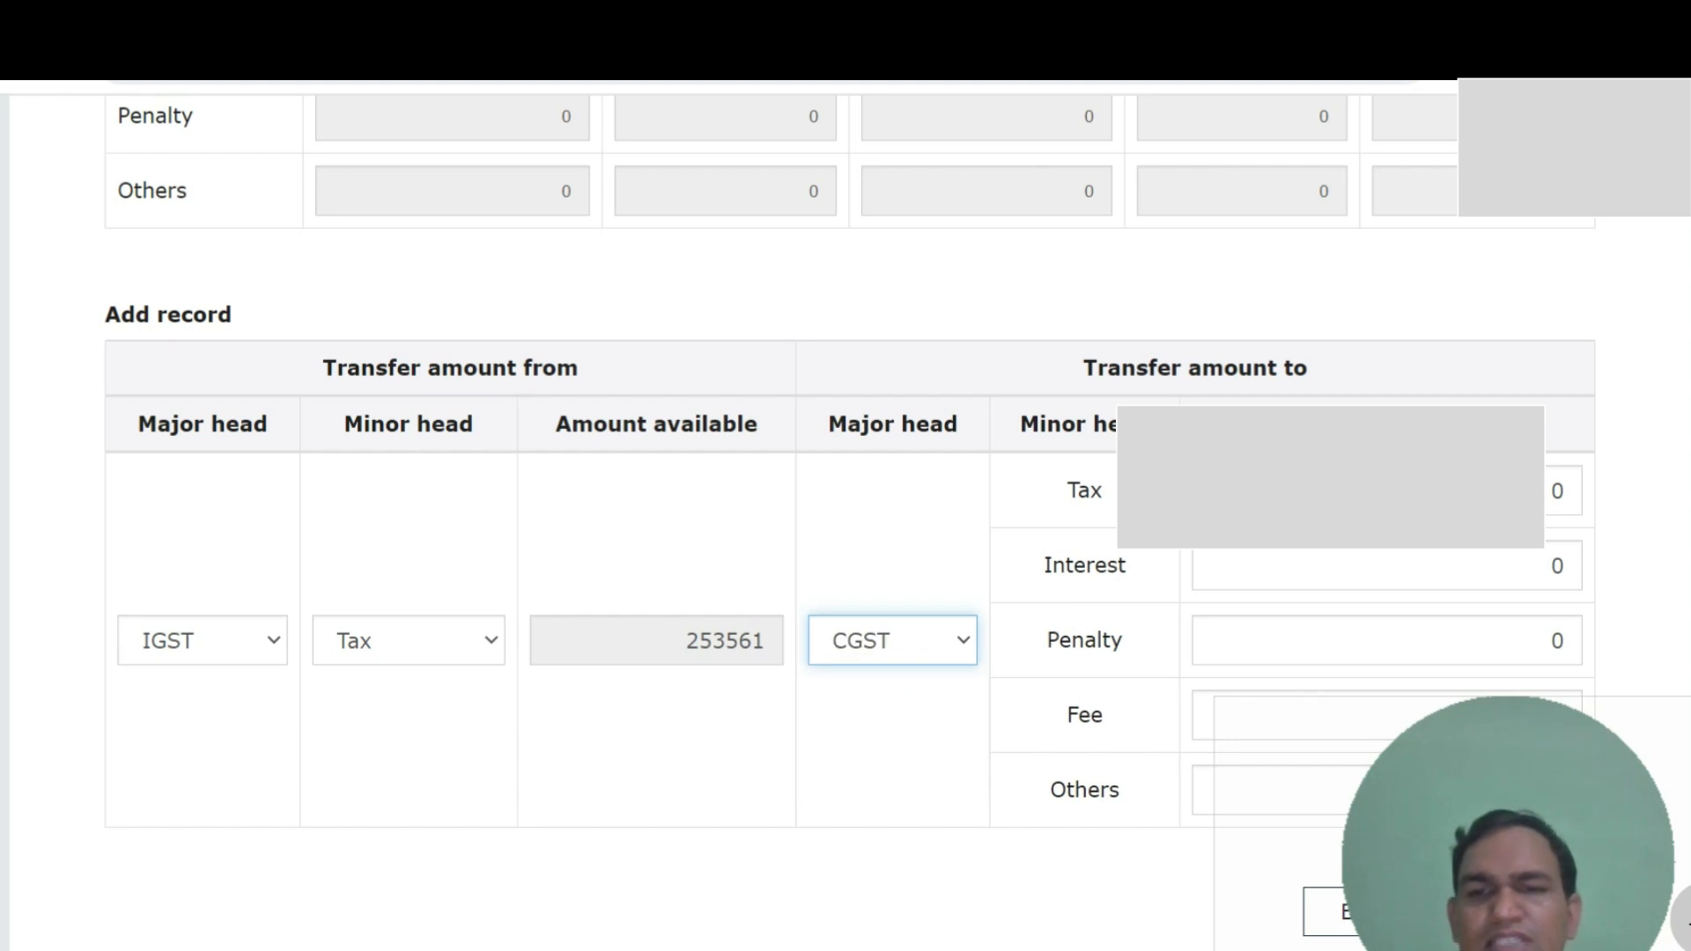
- Enter a transfer amount of 1 for each of the CGST minor heads Tax, Interest, Penalty and Fee
double_click(1556, 565)
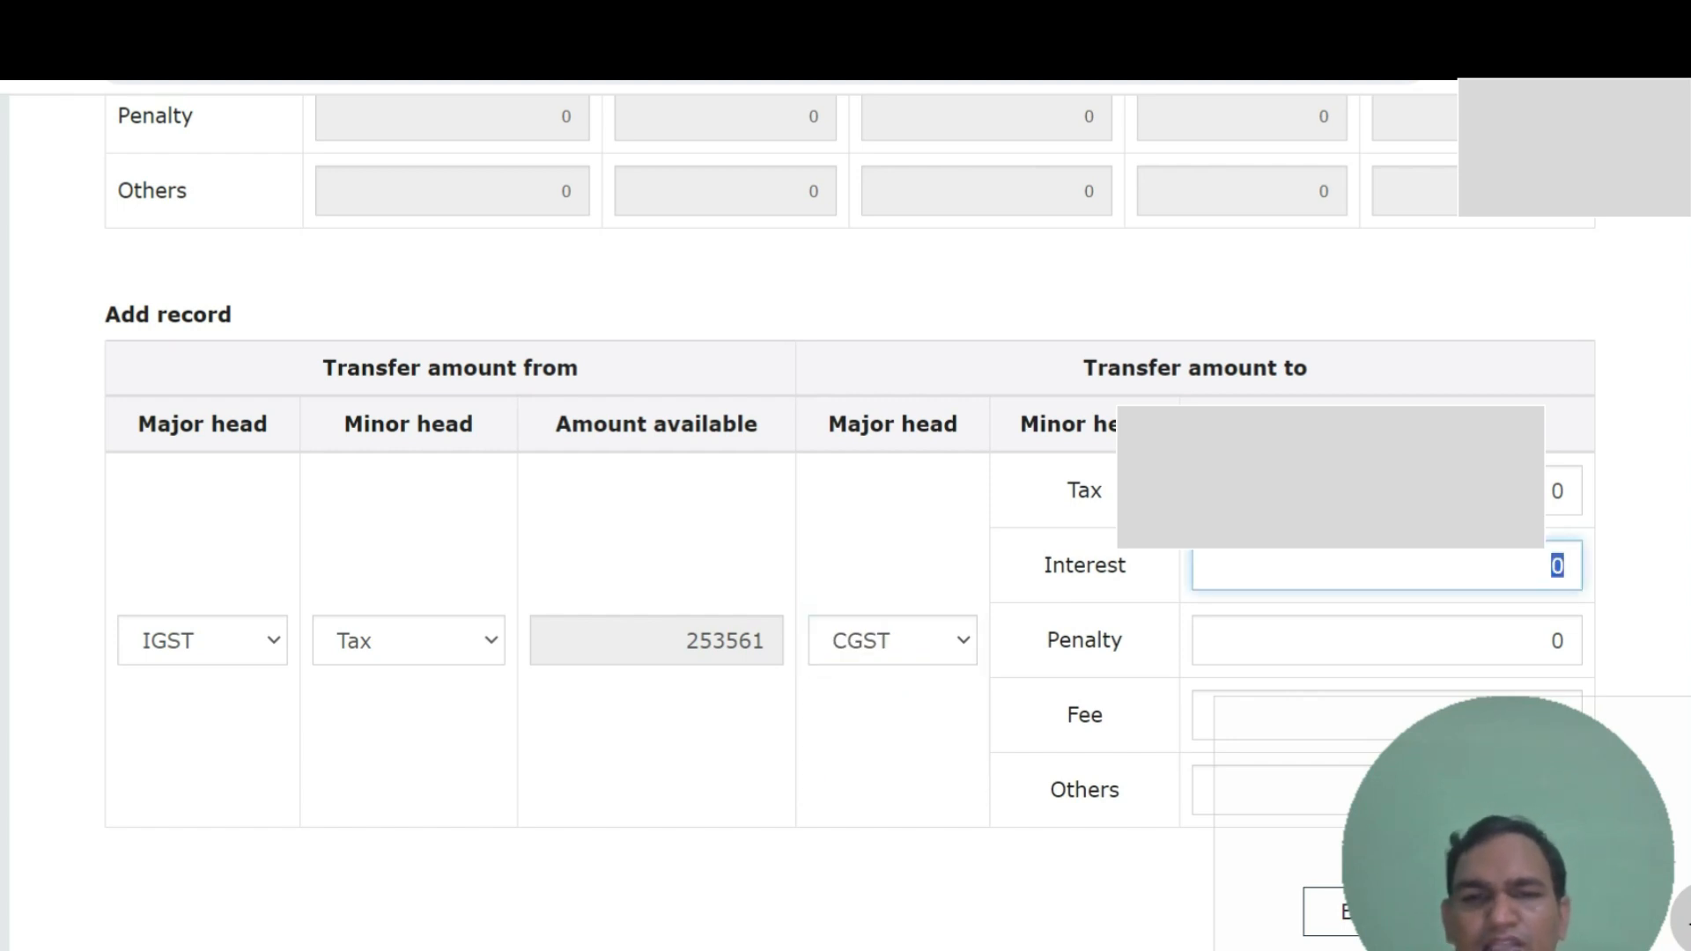
text(1)
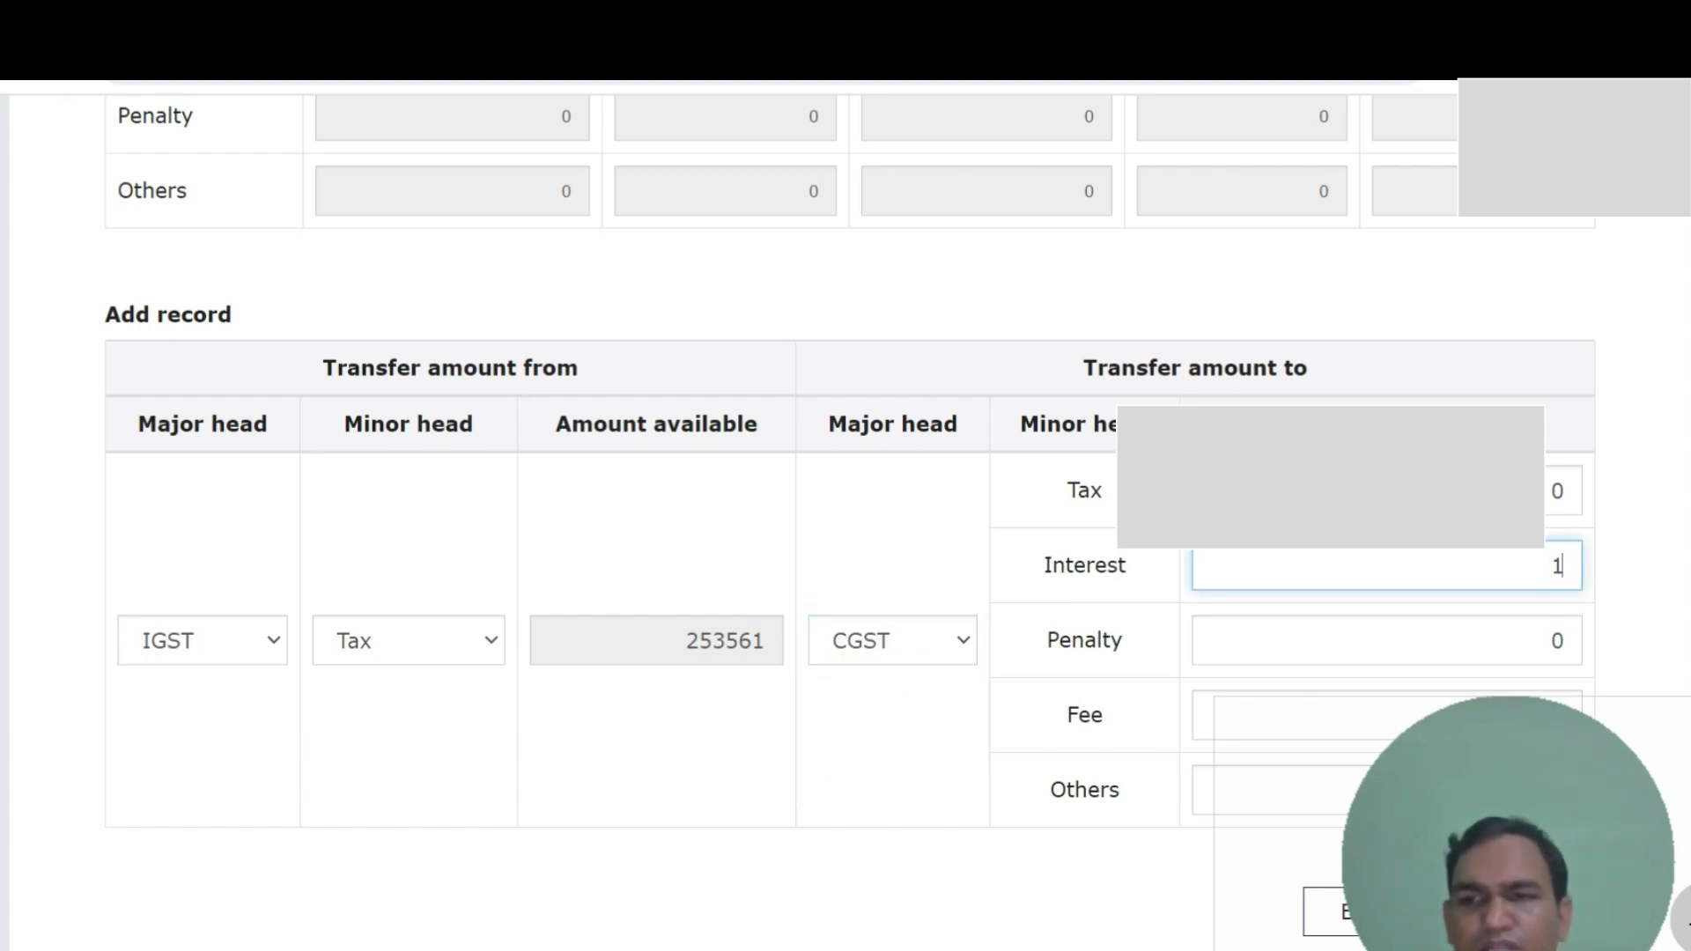
scroll(849, 522, down, 1)
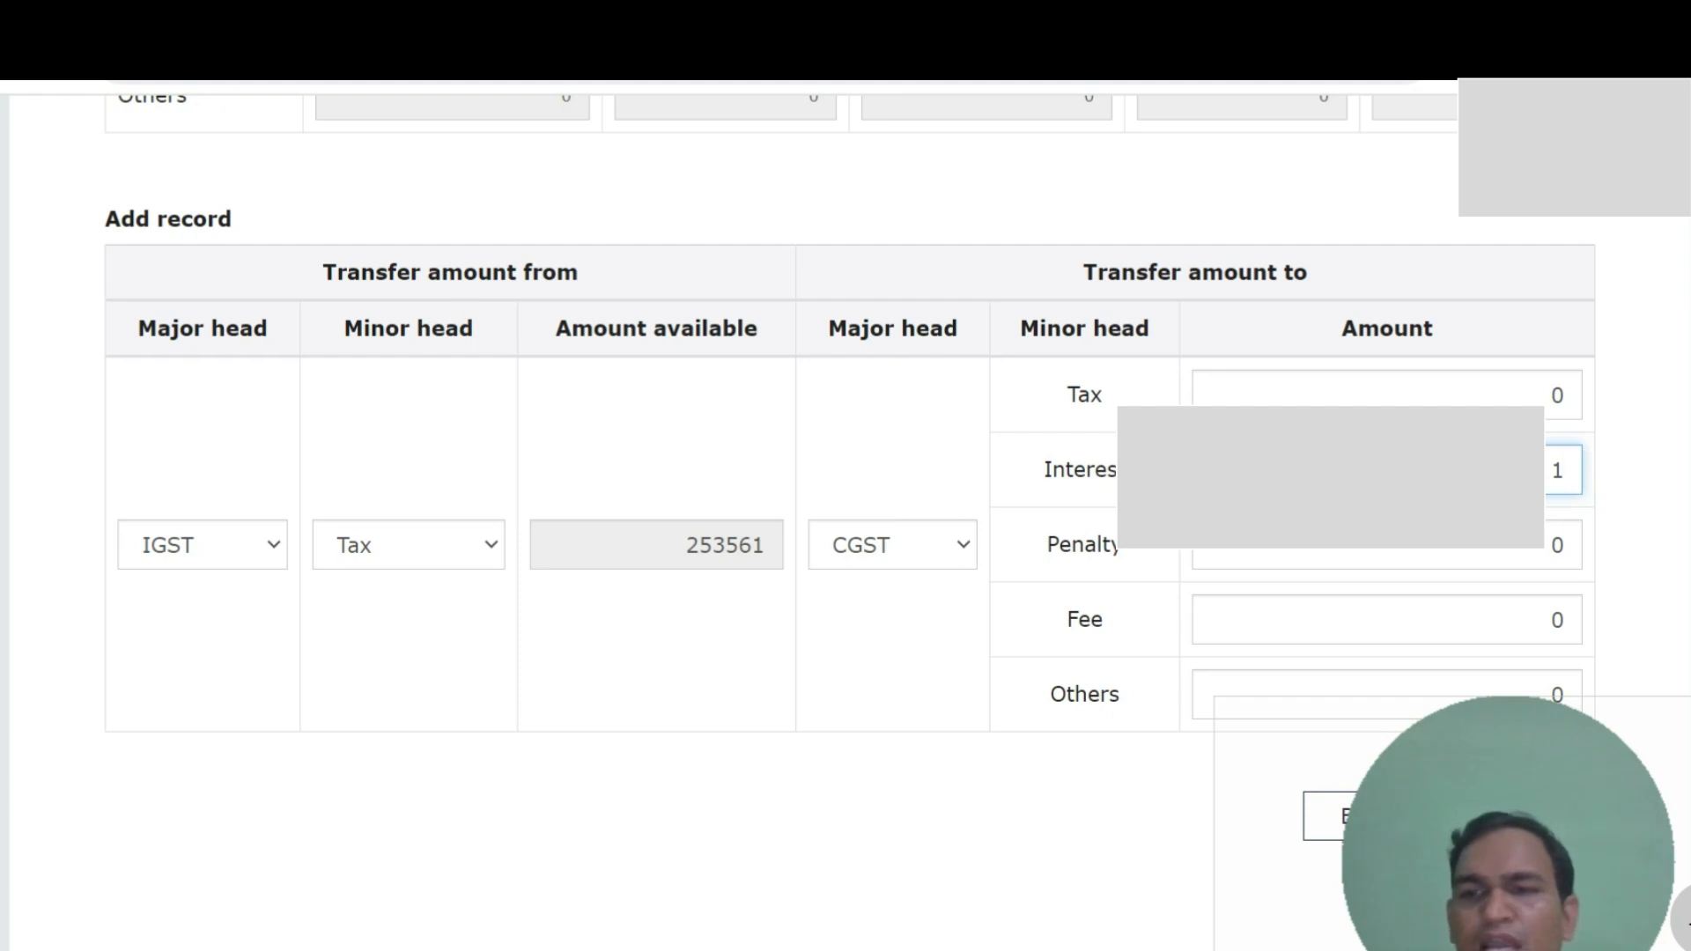
scroll(845, 467, down, 1)
key(Tab)
text(1)
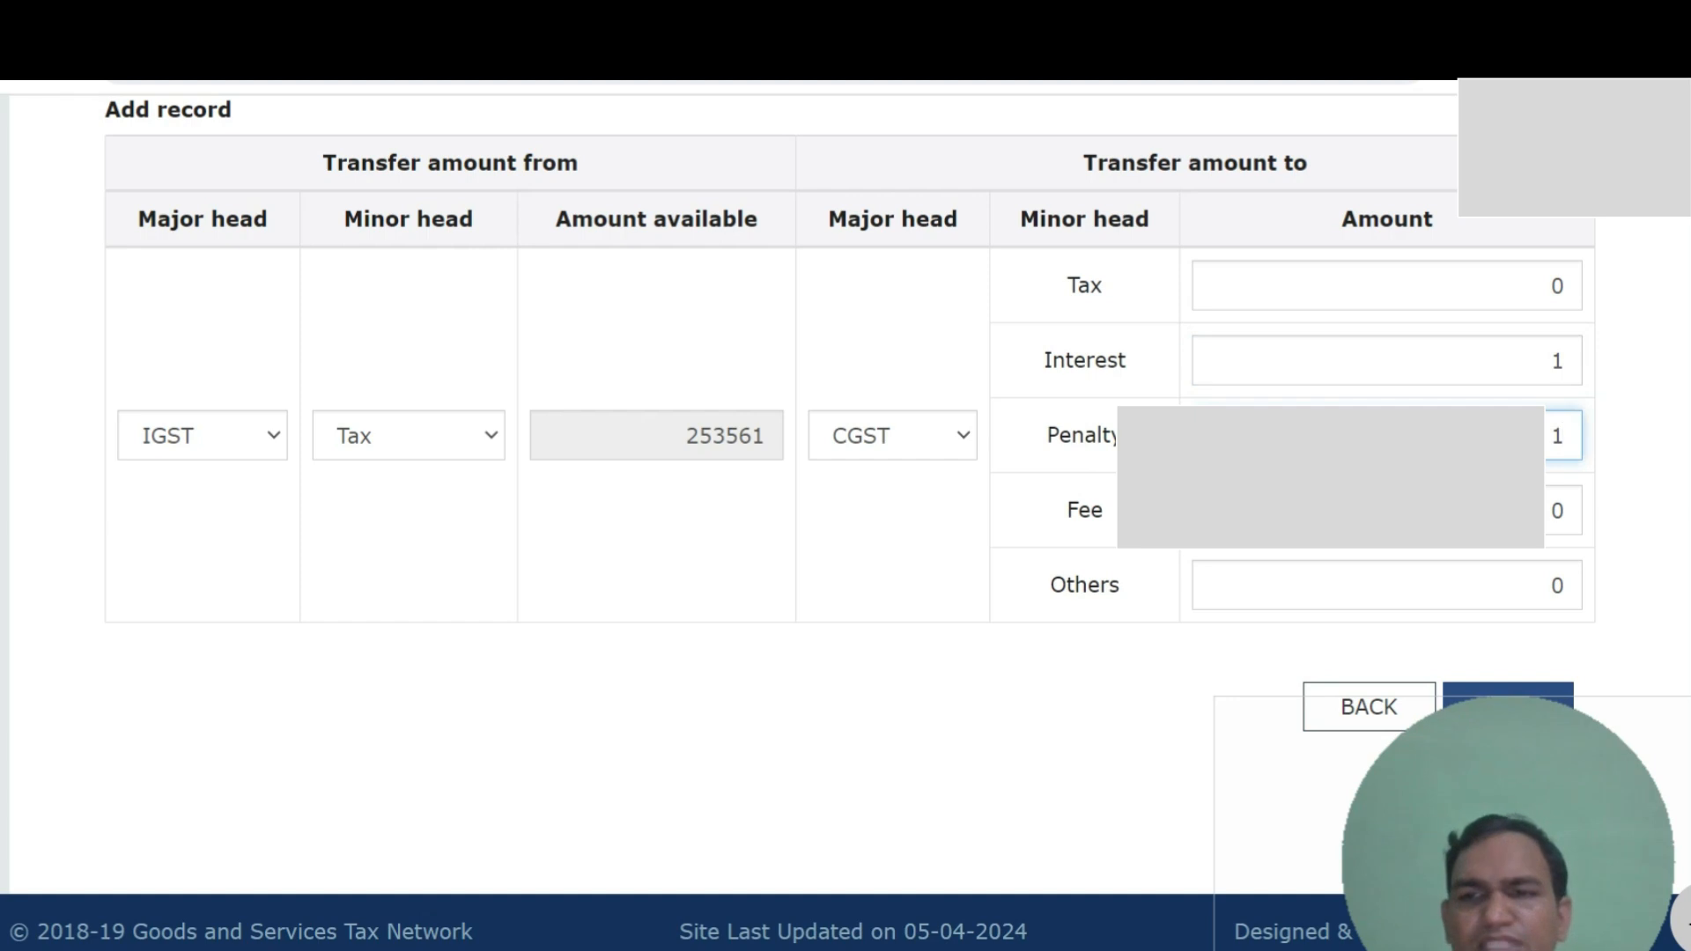
key(Tab)
text(1)
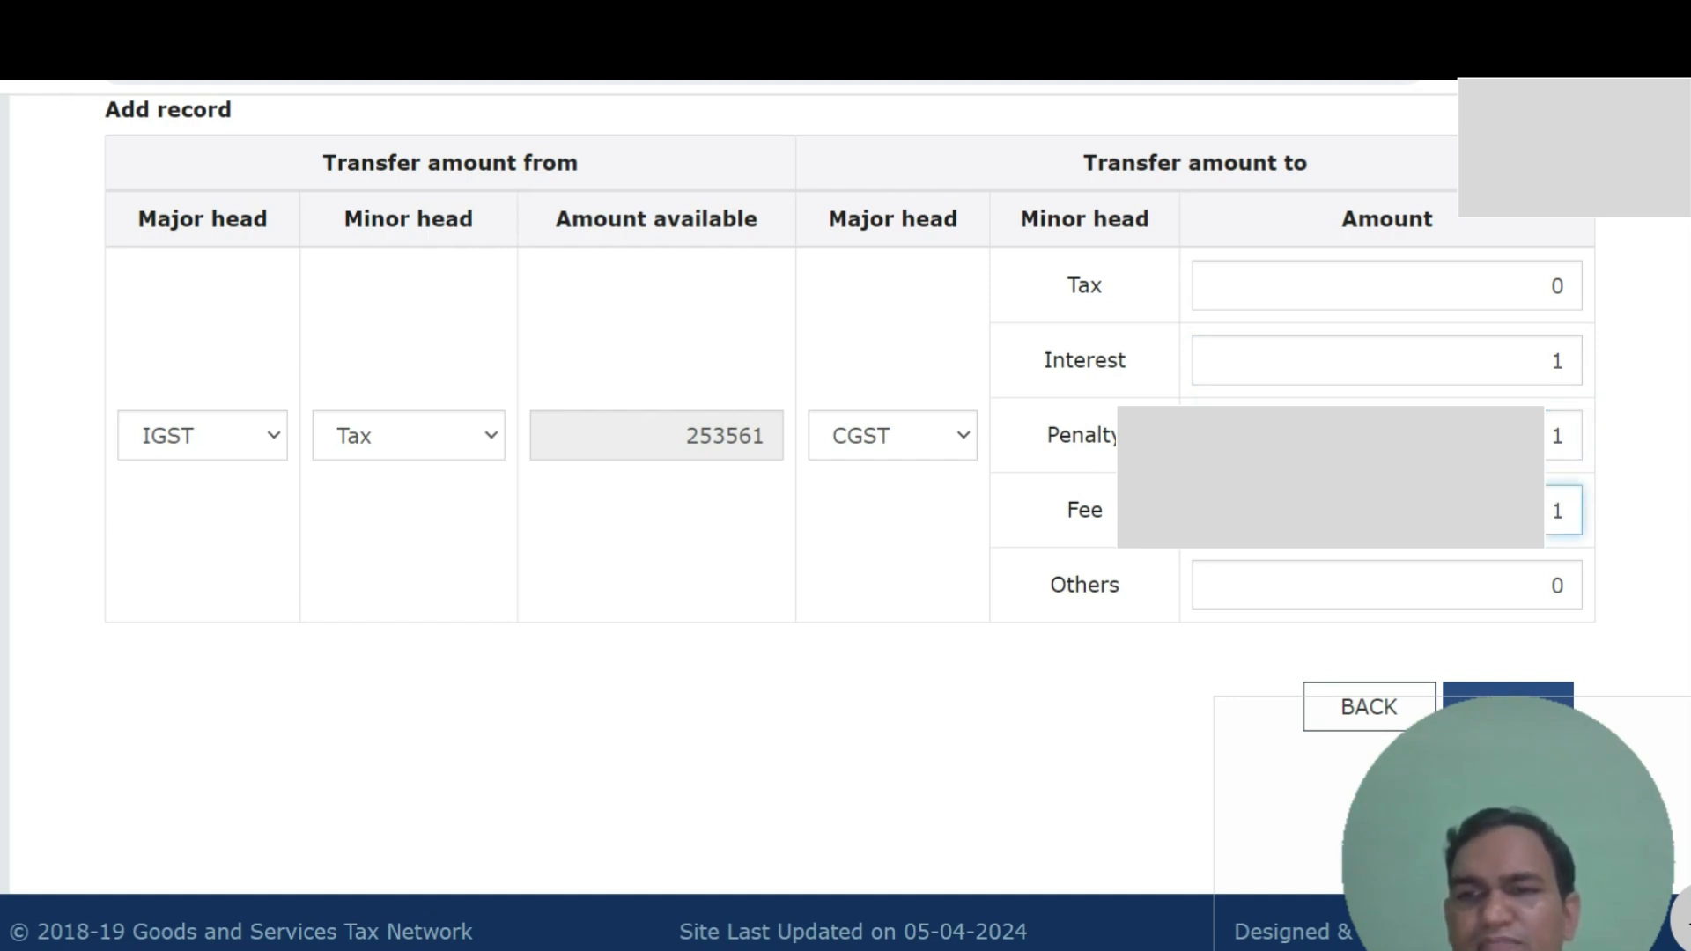
key(shift+Tab)
key(shift+Tab)
key(shift+Tab)
text(1)
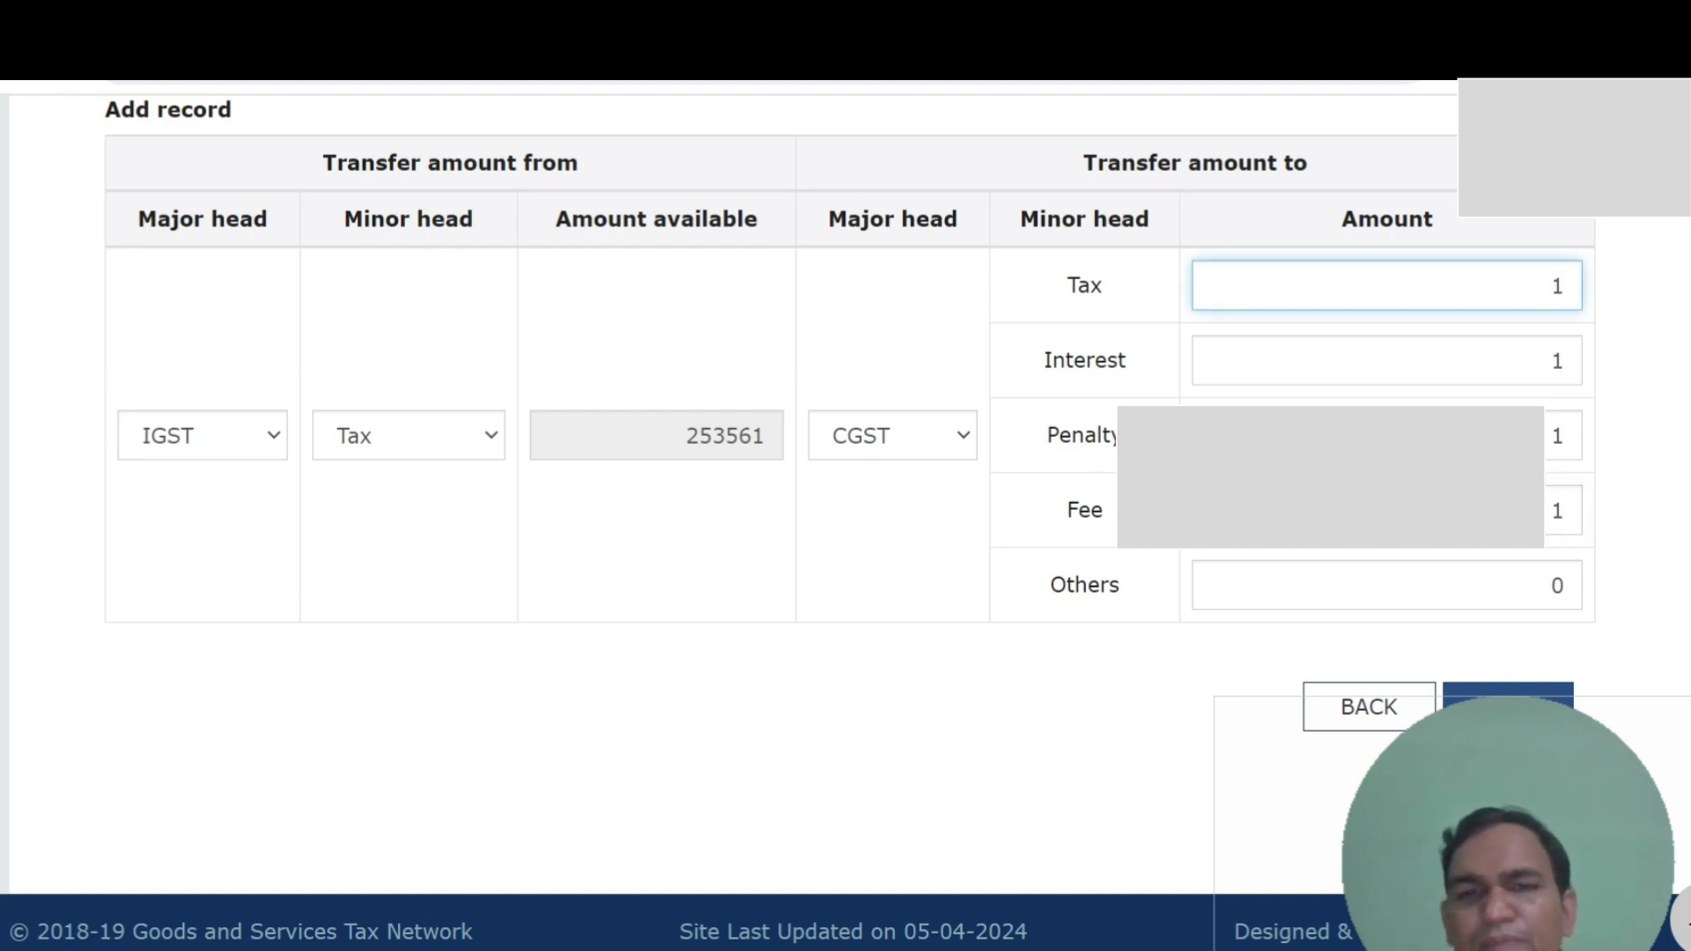
- Save the IGST to CGST transfer record and confirm that the transfer is intended
scroll(845, 520, down, 1)
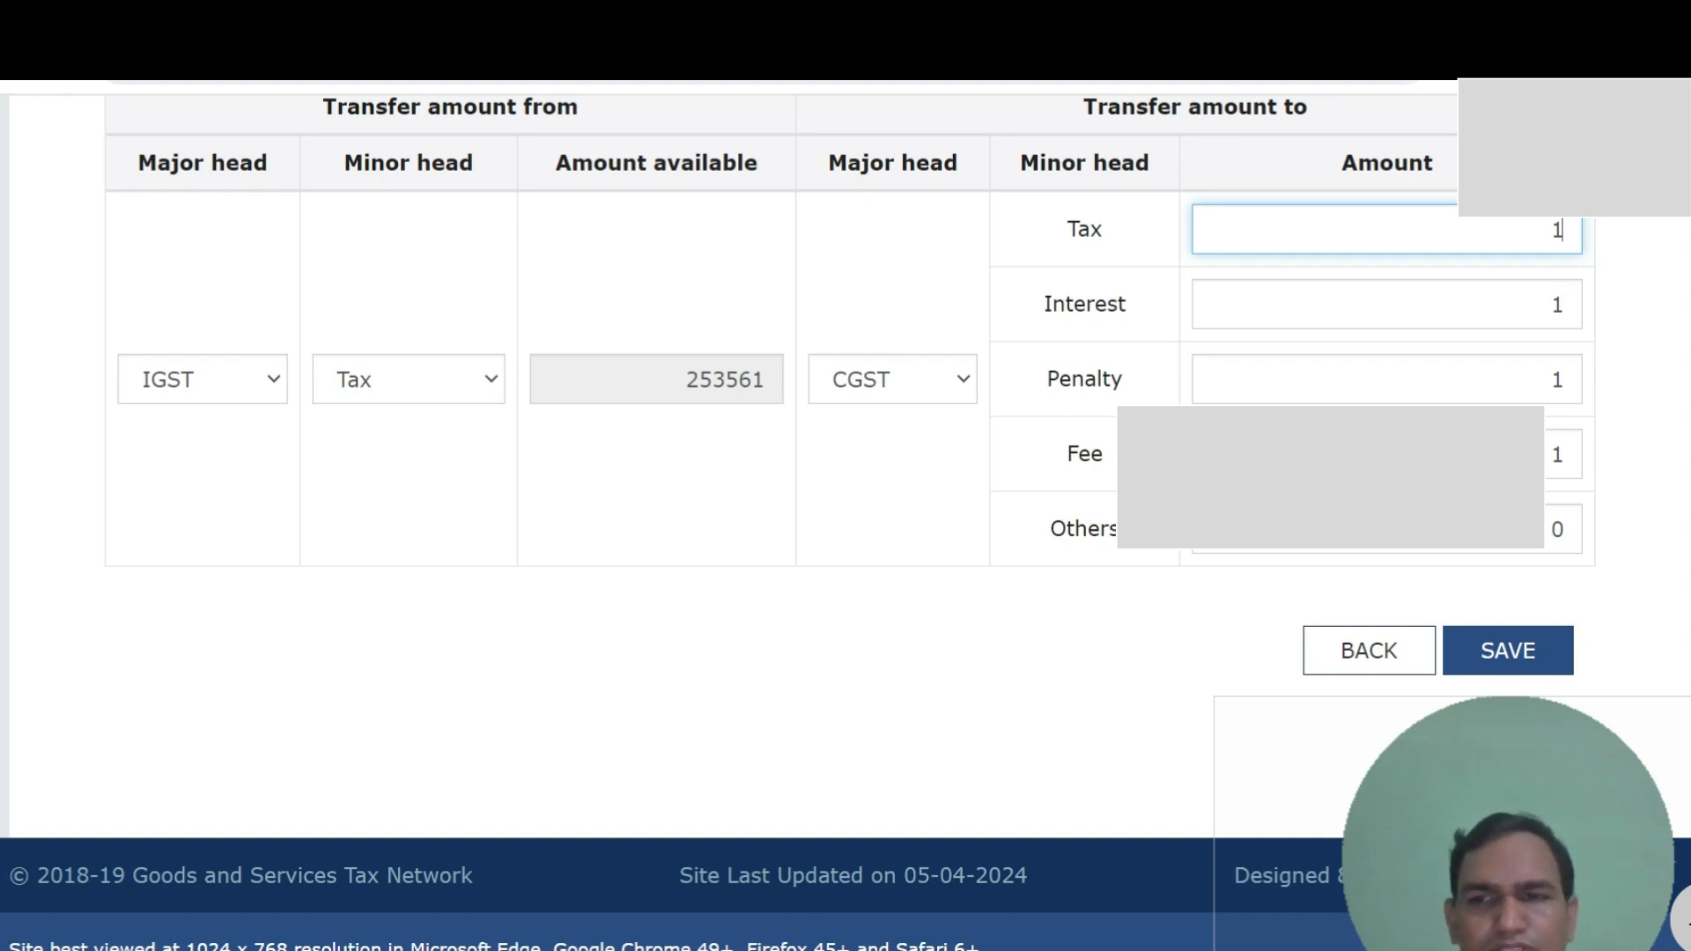
click(1508, 650)
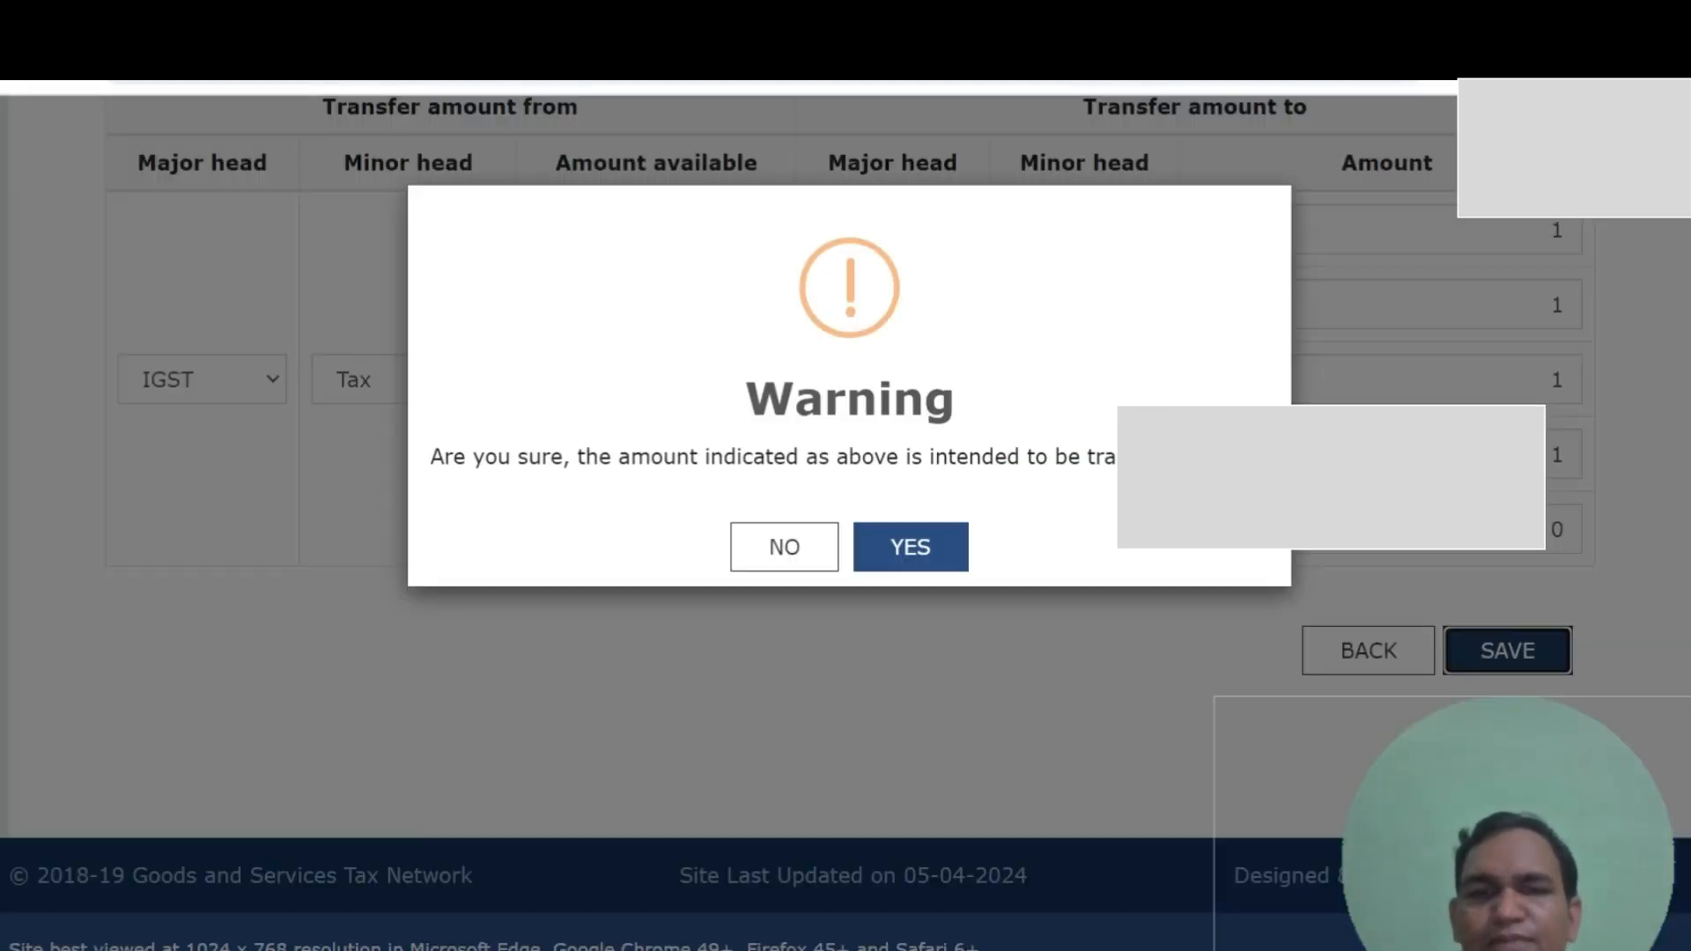
click(910, 547)
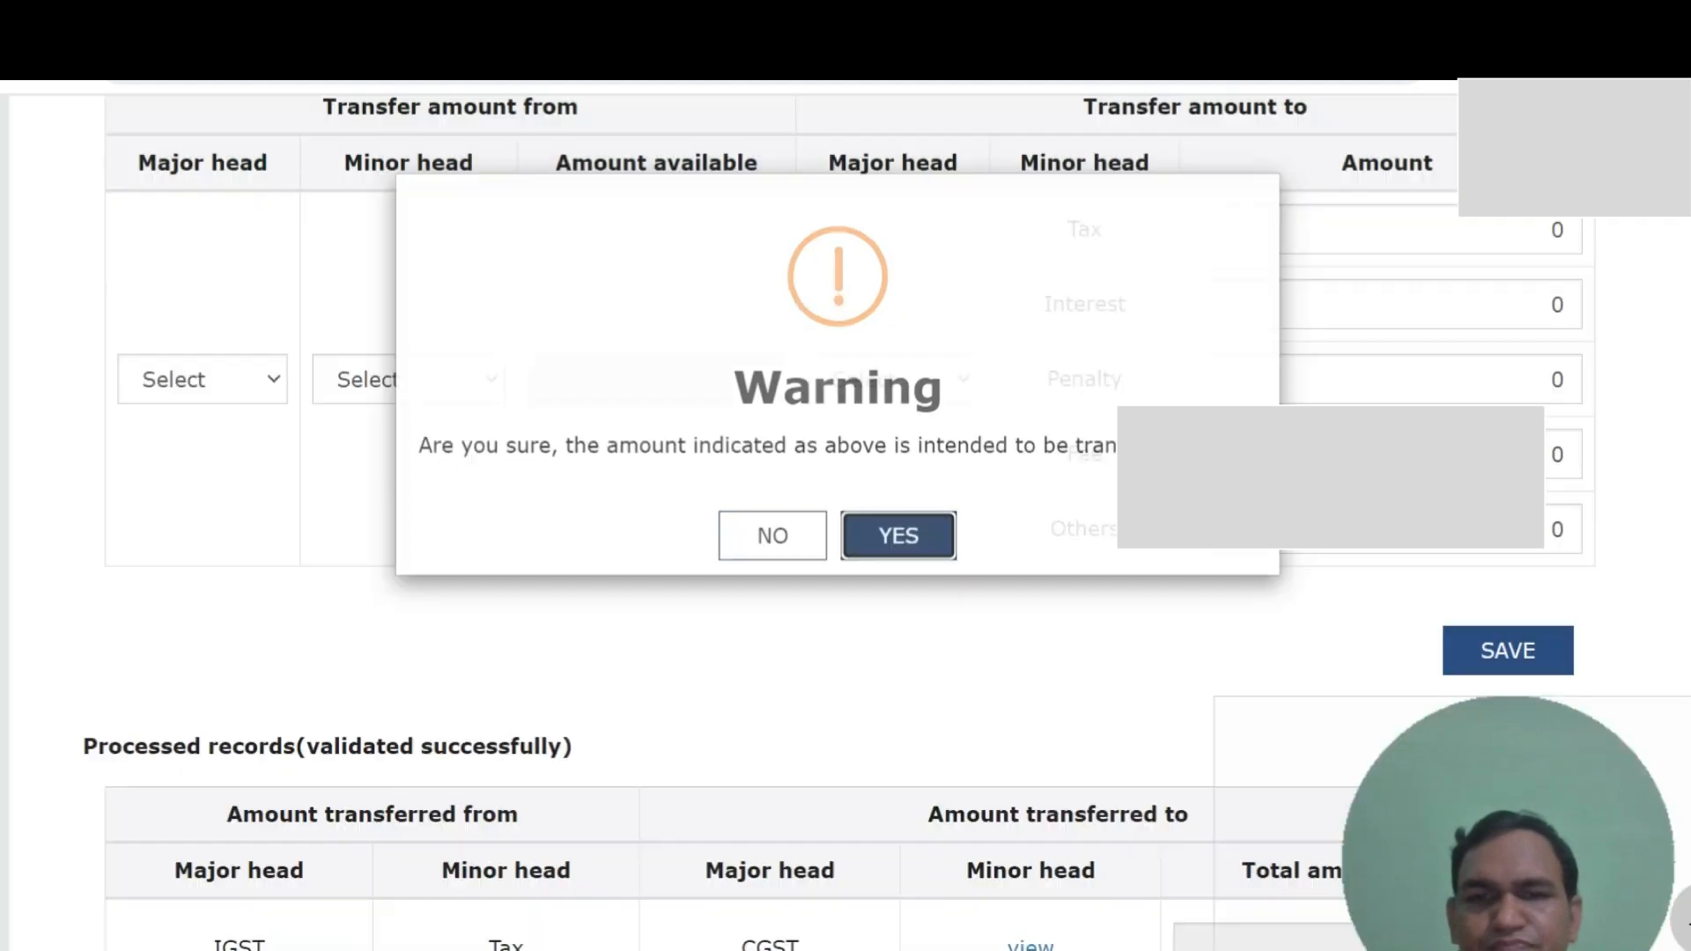
- View the minor-head amounts of the processed IGST to CGST record and close the details
scroll(846, 523, down, 5)
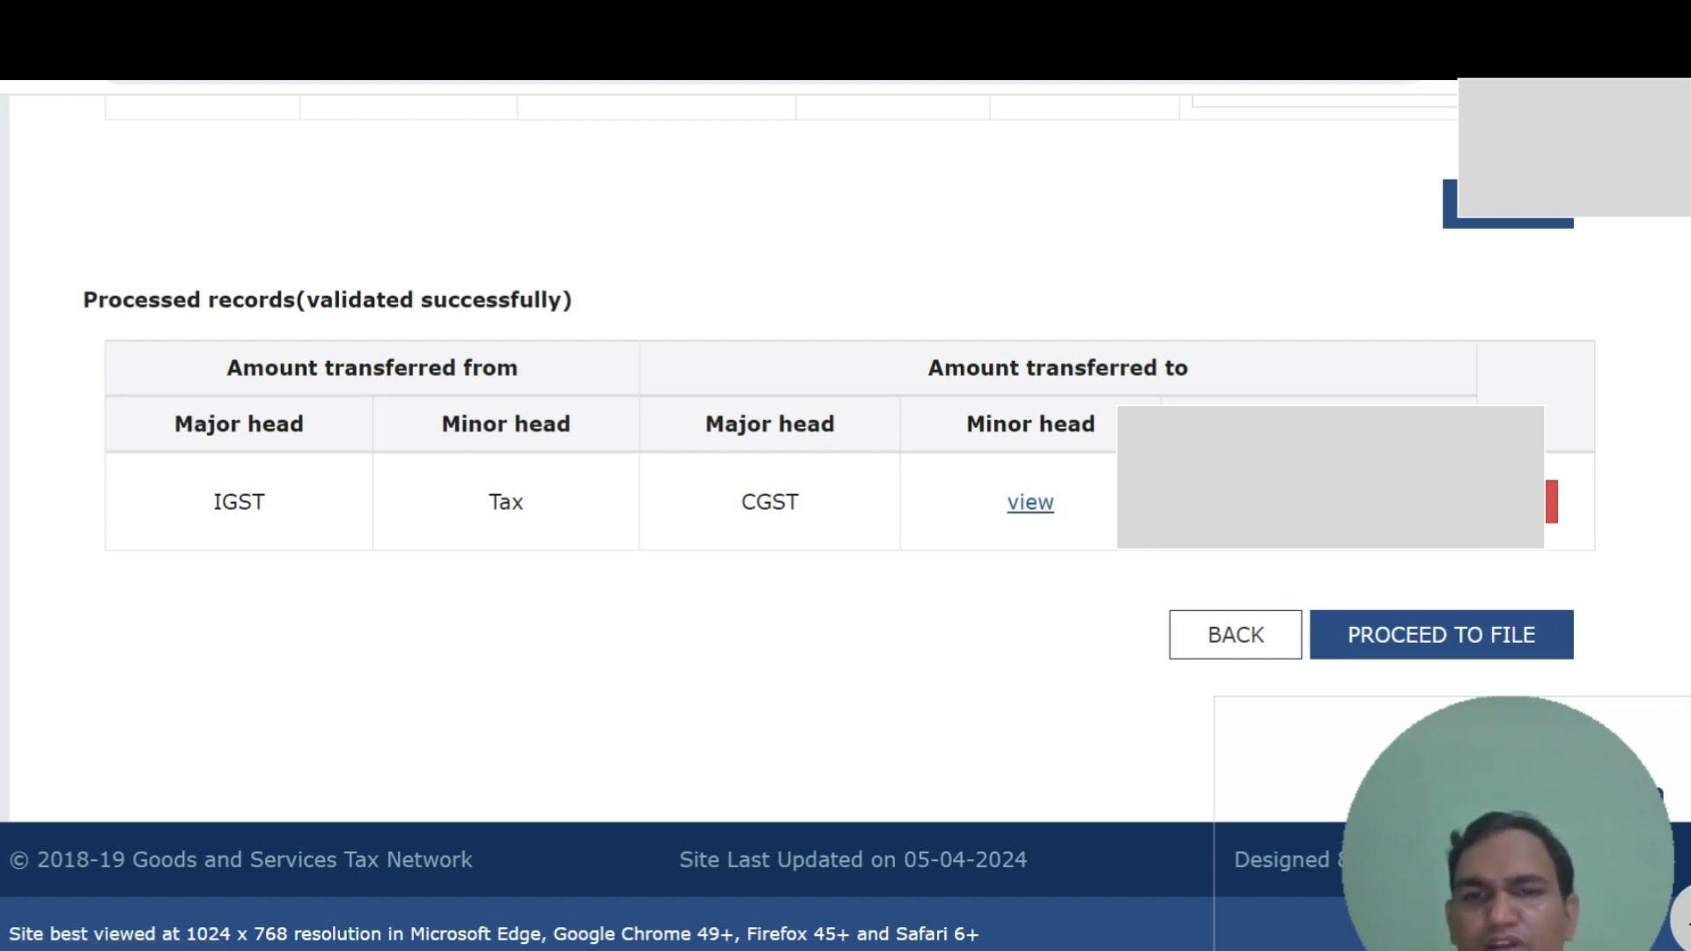
click(1029, 502)
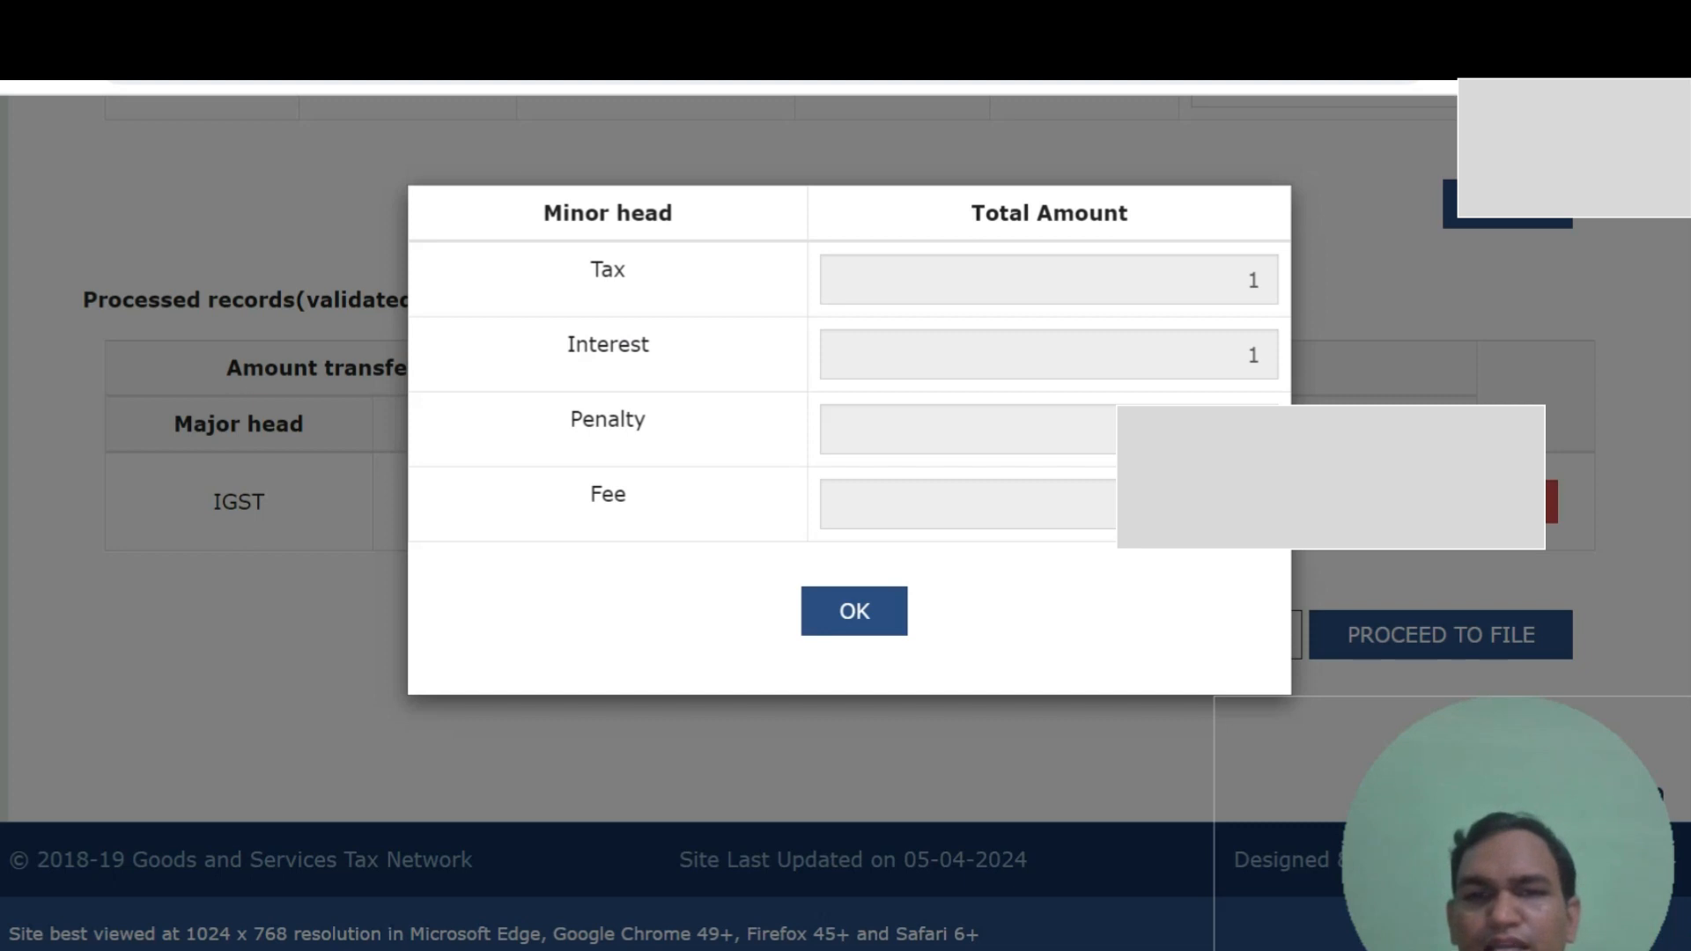
click(855, 611)
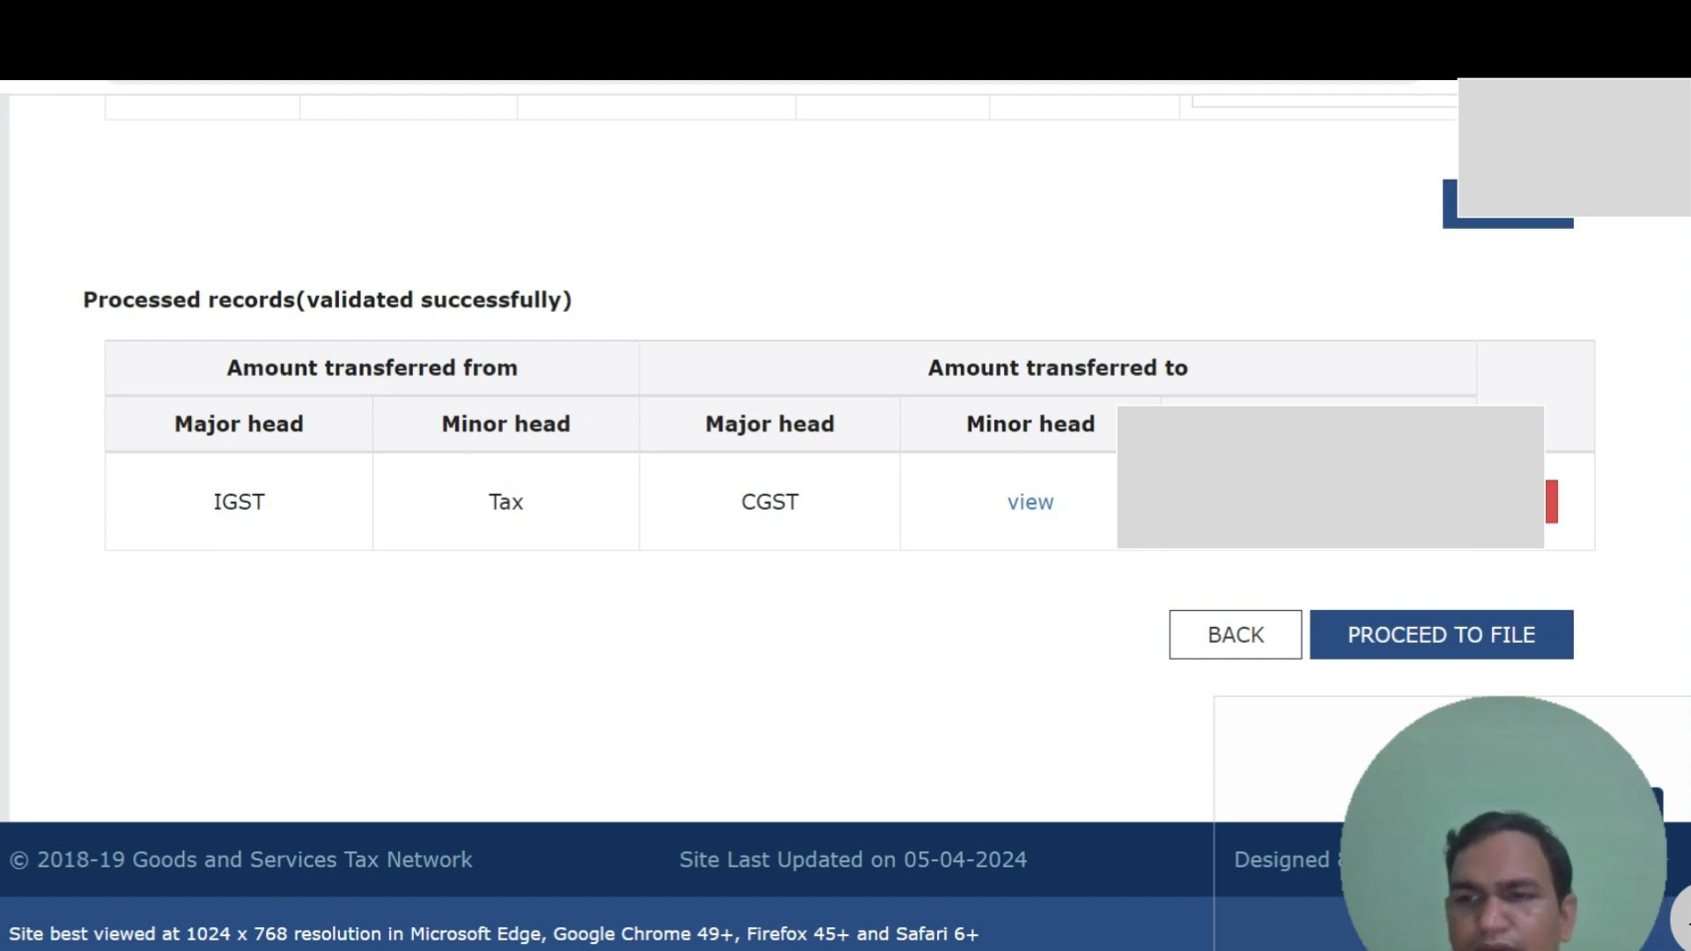
- In the new transfer record, set the source to CGST major head and Tax minor head, and the destination major head to SGST
scroll(846, 476, up, 7)
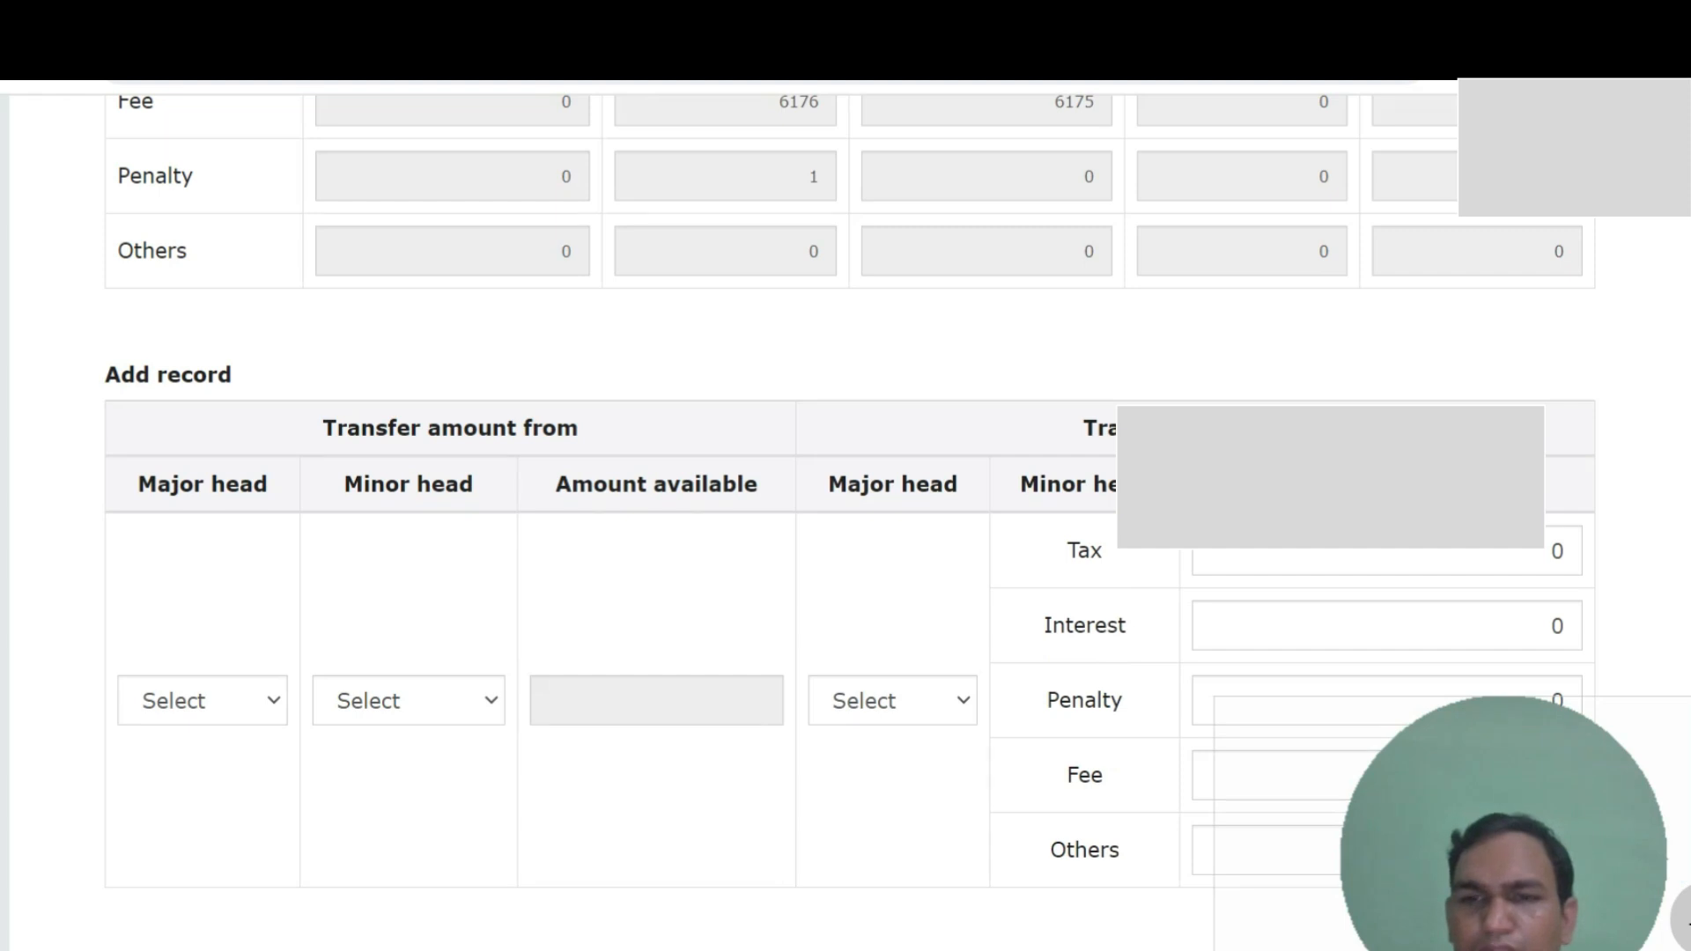
scroll(846, 491, down, 3)
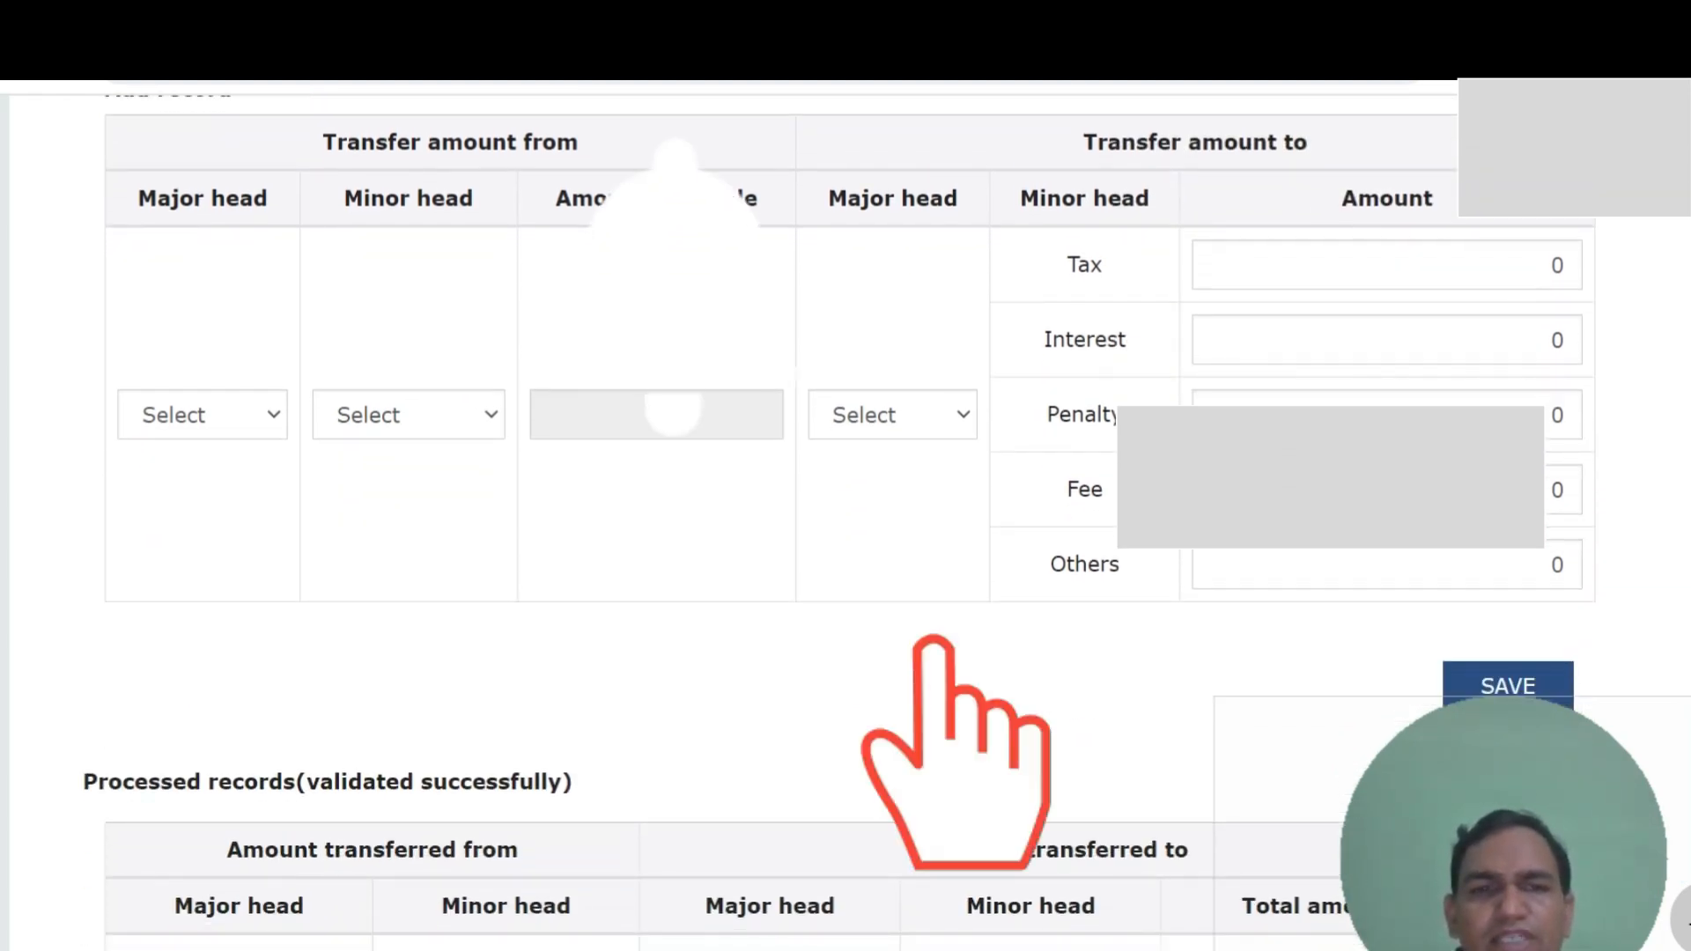
click(202, 414)
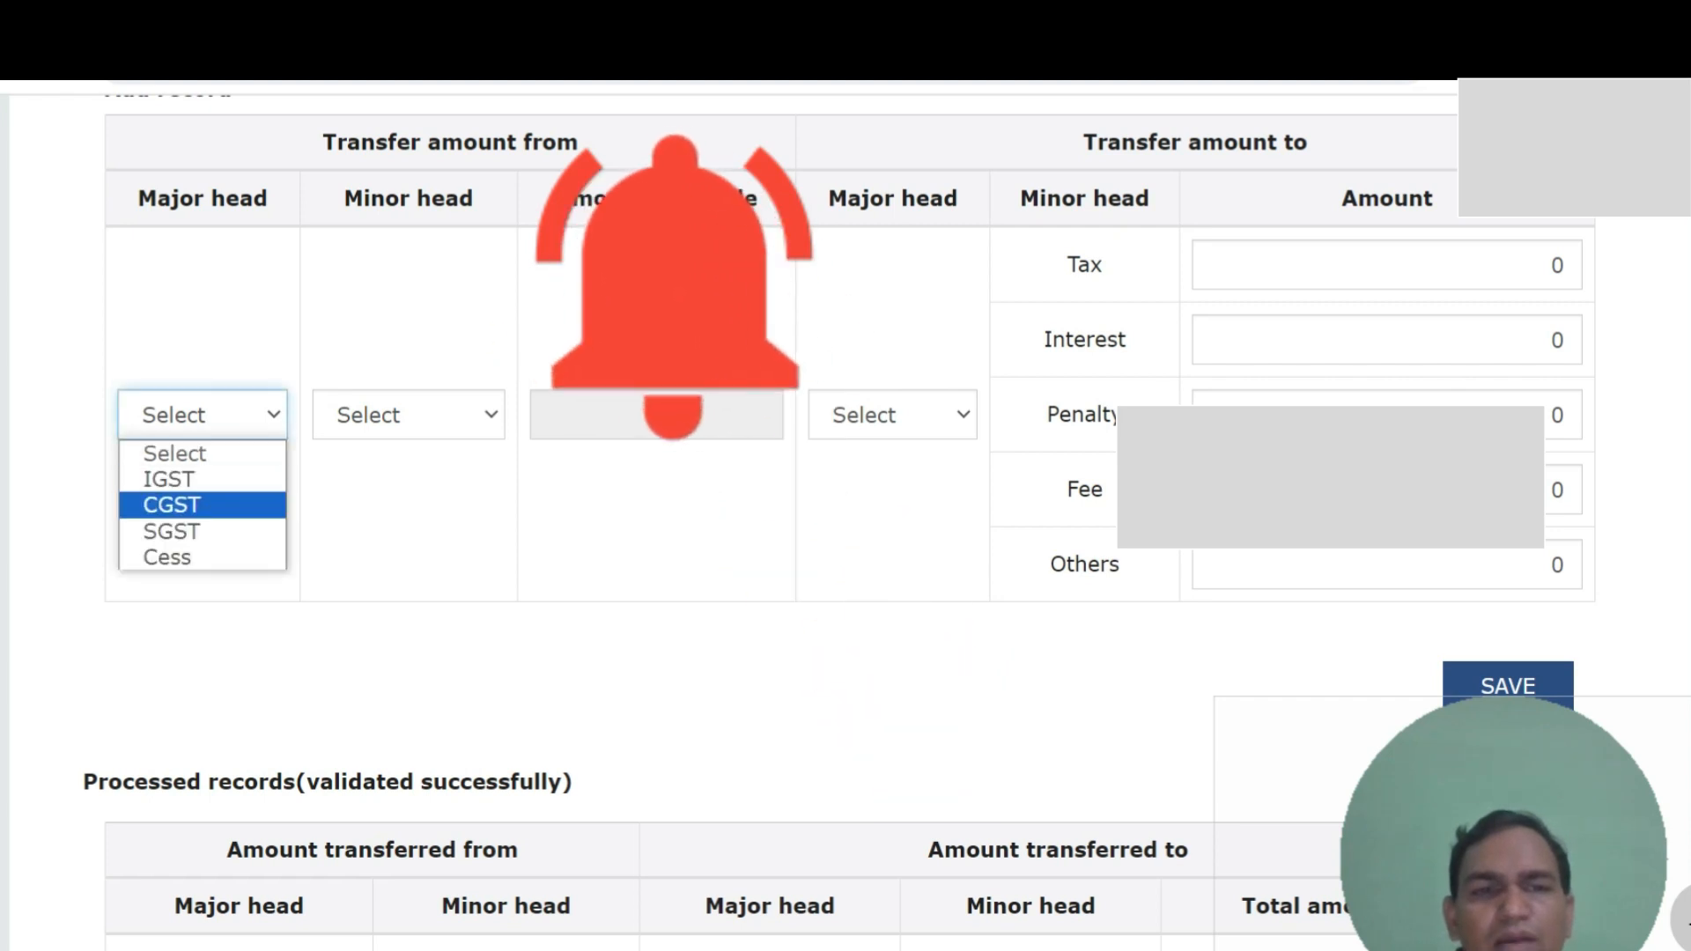
click(172, 504)
click(409, 415)
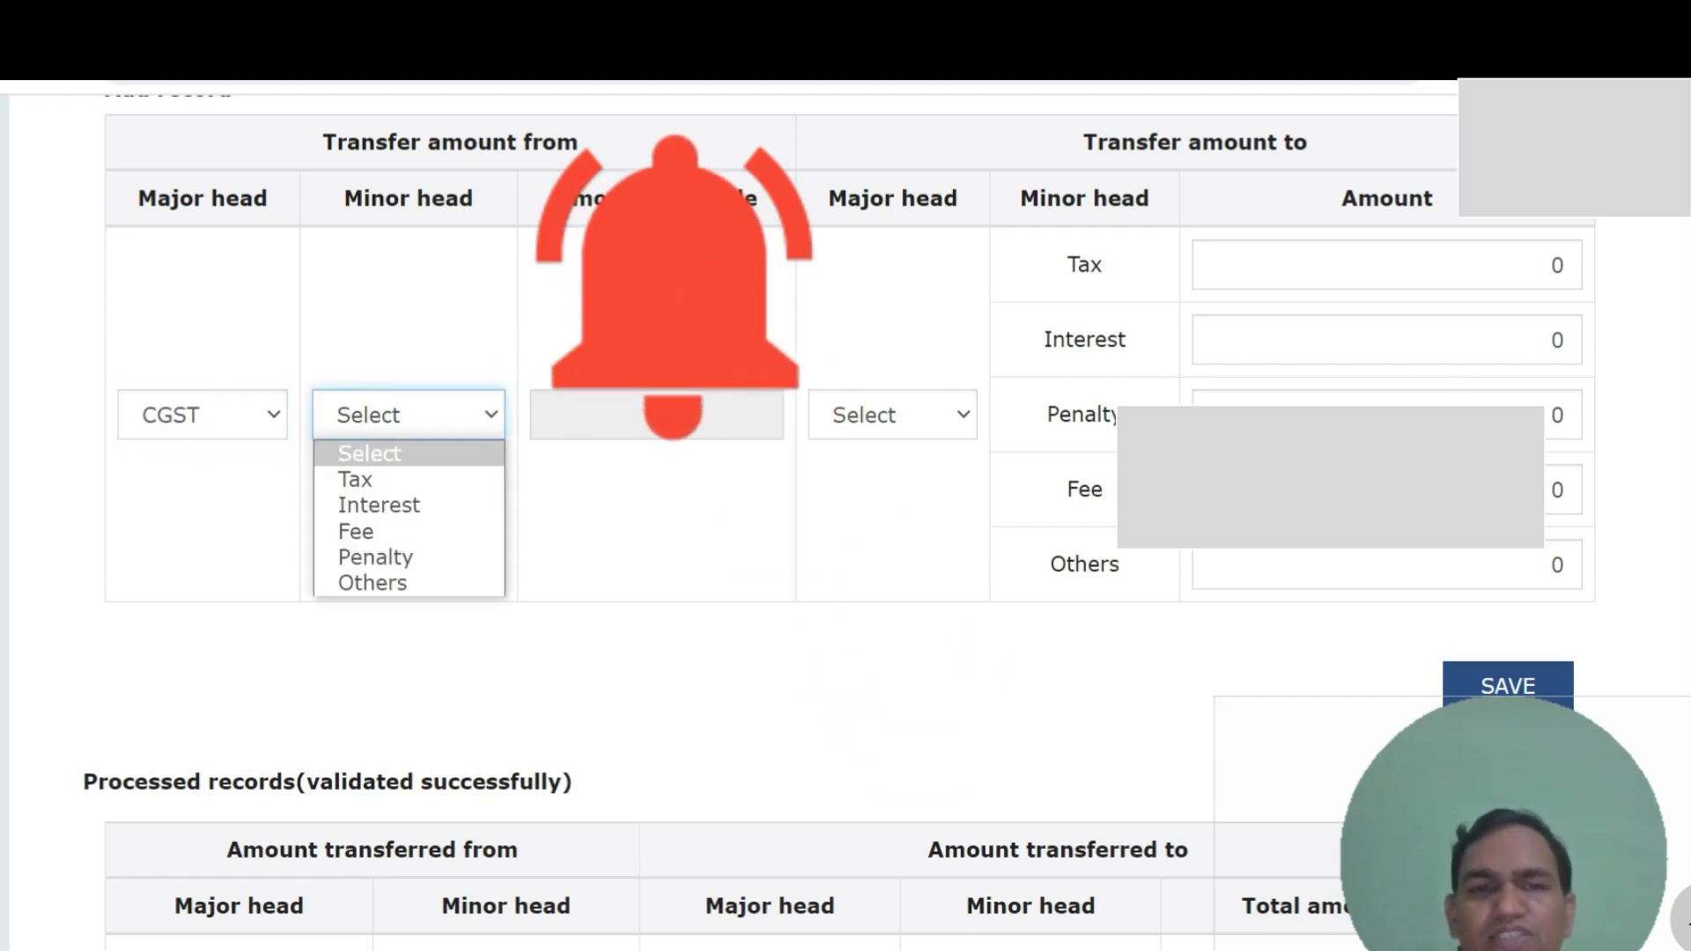
click(357, 480)
click(892, 415)
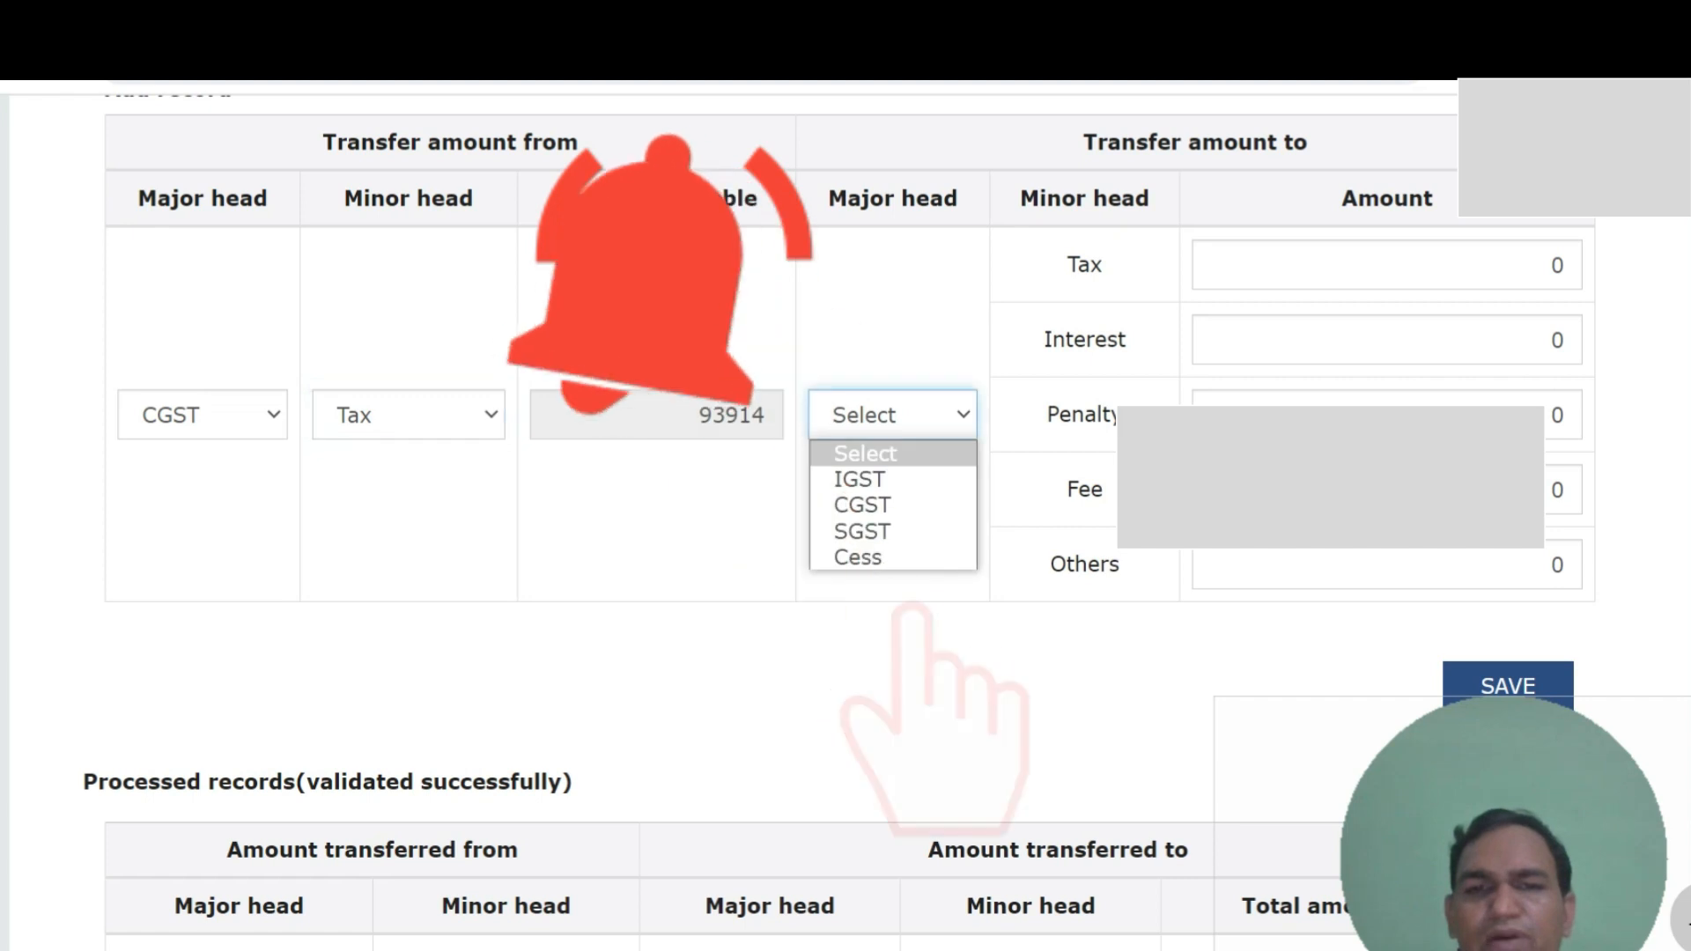
click(863, 531)
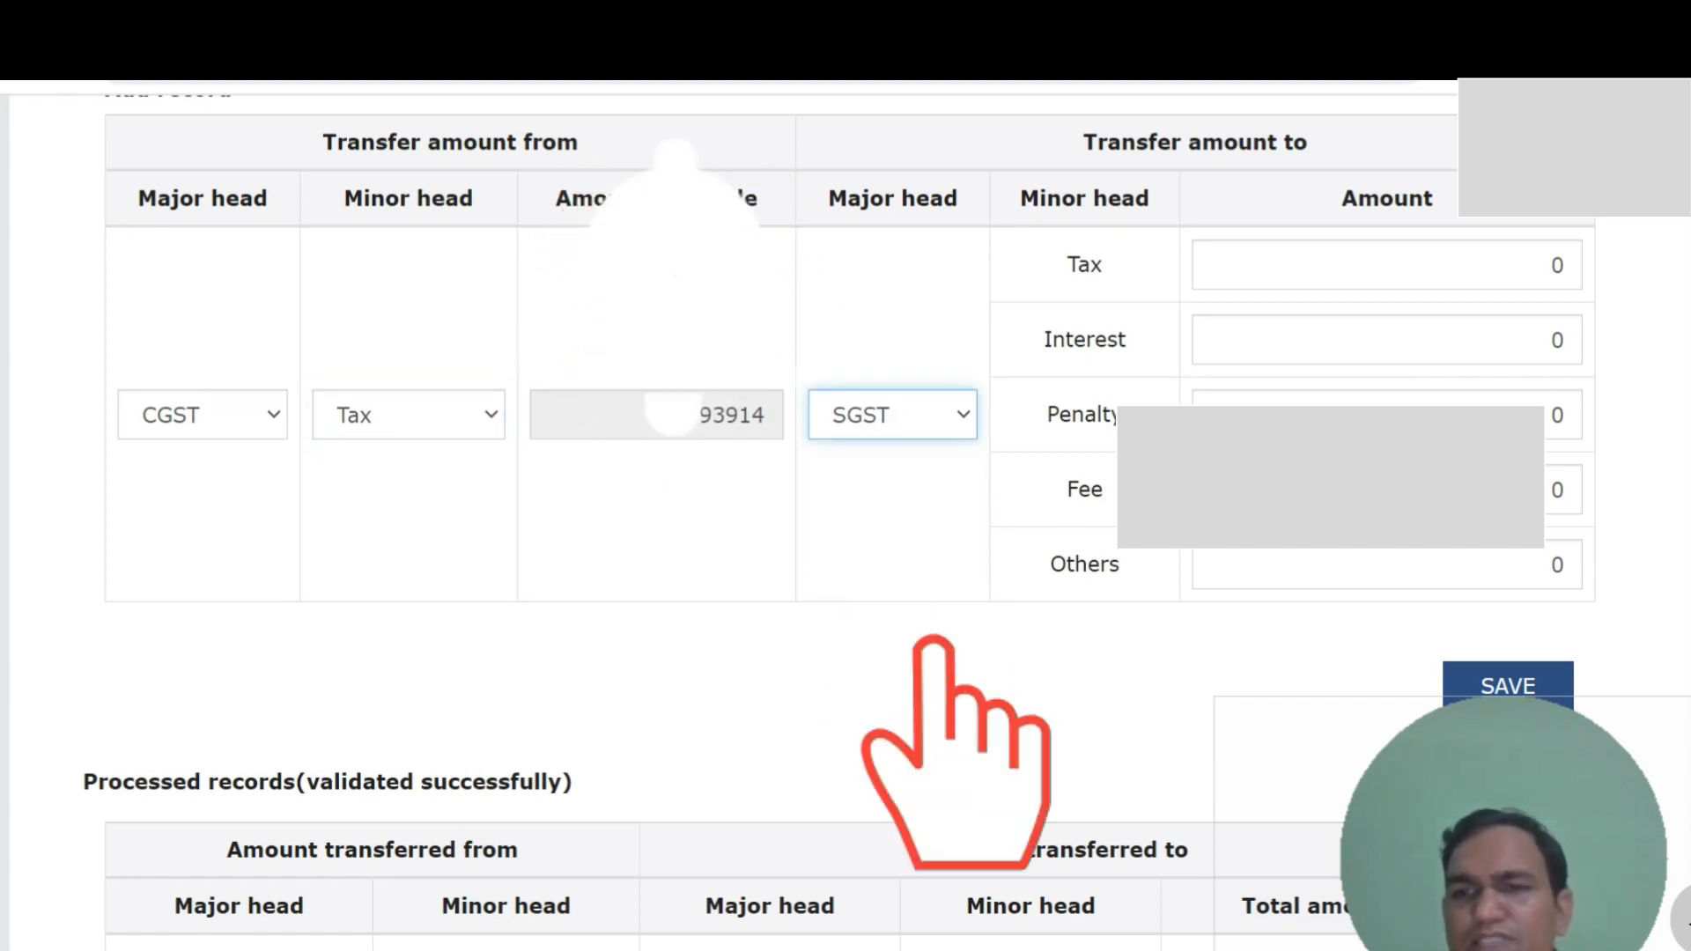
- Enter a transfer amount of 1 for the SGST Tax minor head, then save the record and confirm the intended transfer
scroll(845, 511, up, 7)
scroll(845, 511, down, 7)
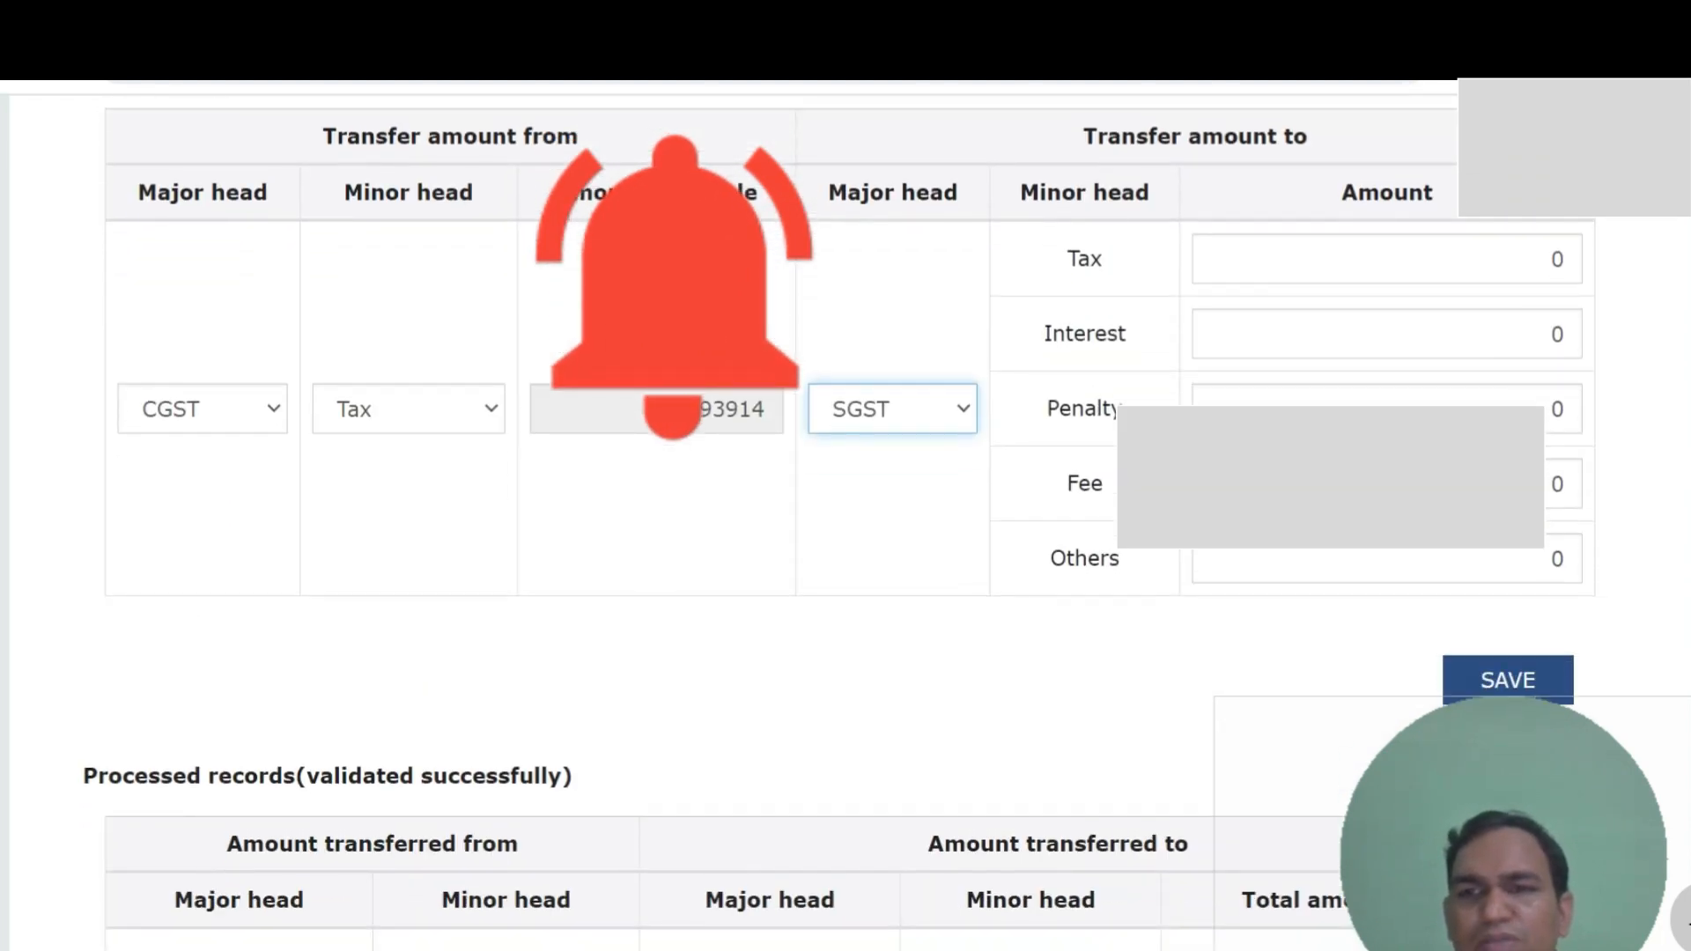
key(Tab)
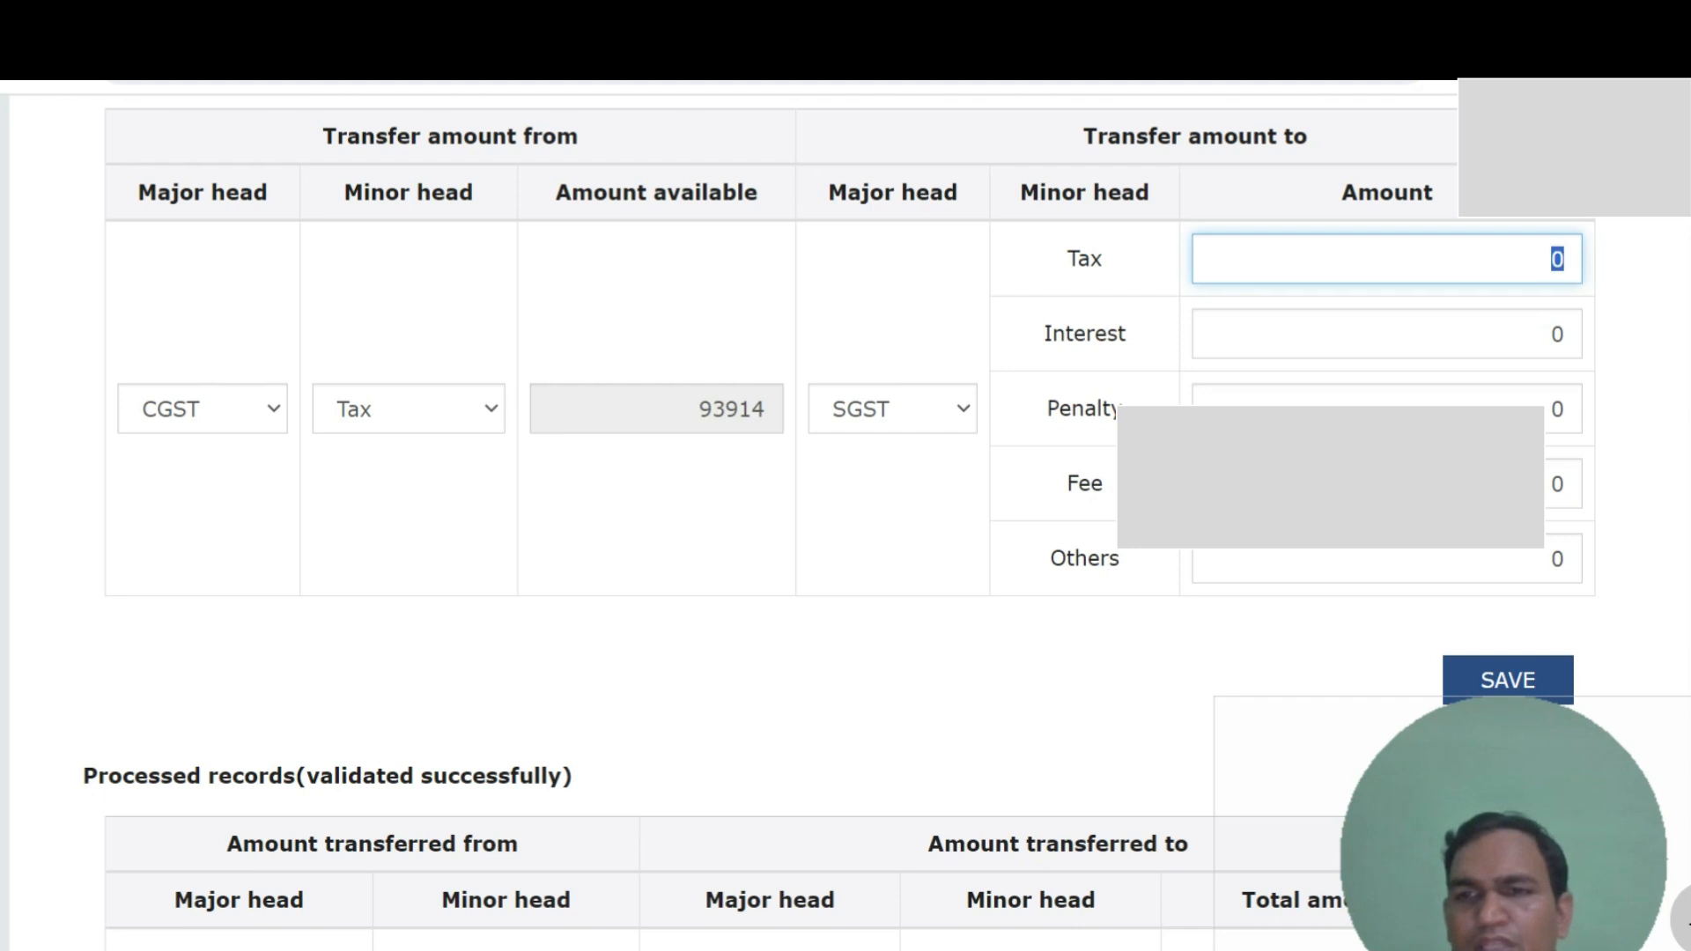
text(1)
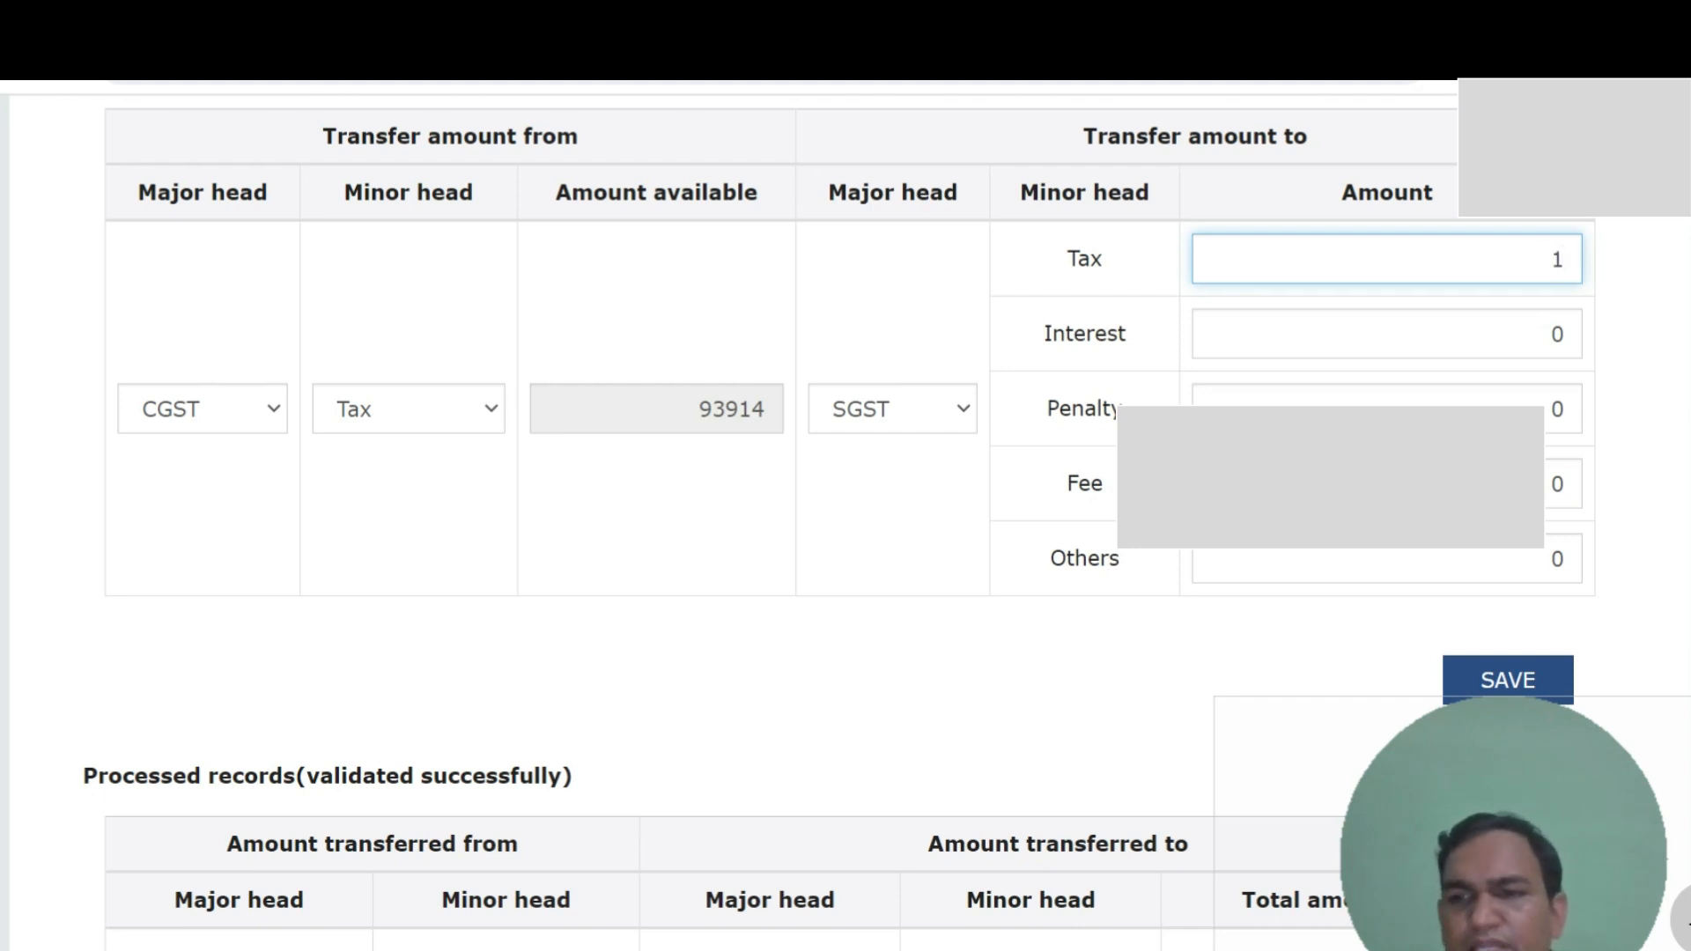
scroll(845, 520, down, 1)
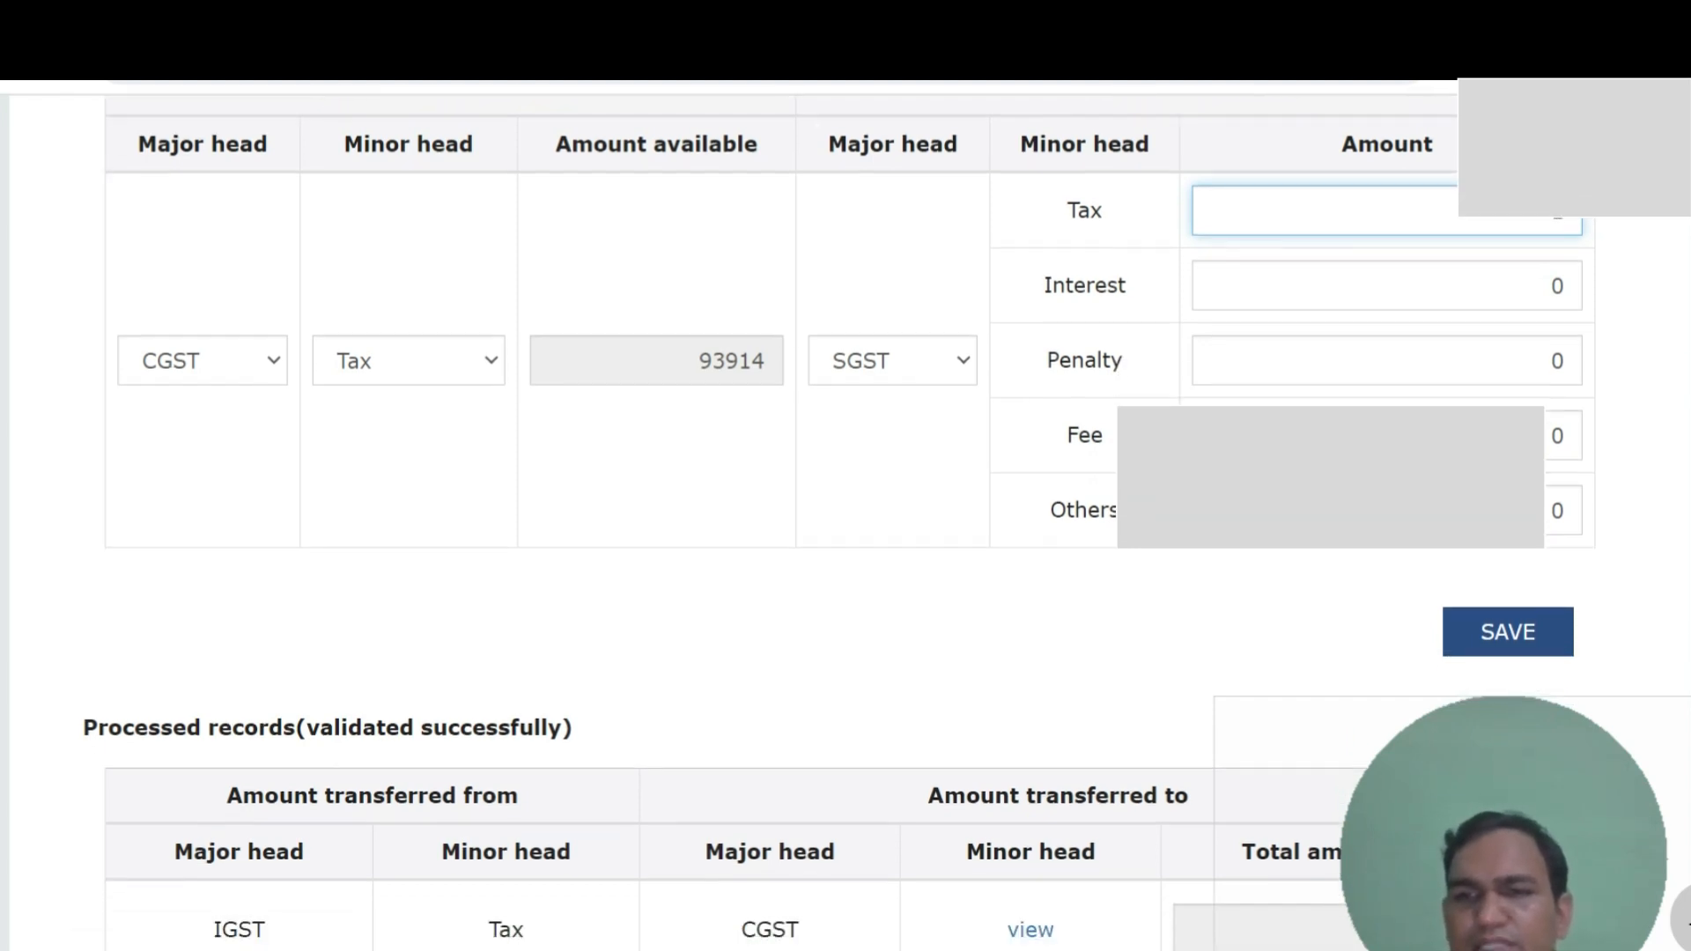
click(1508, 632)
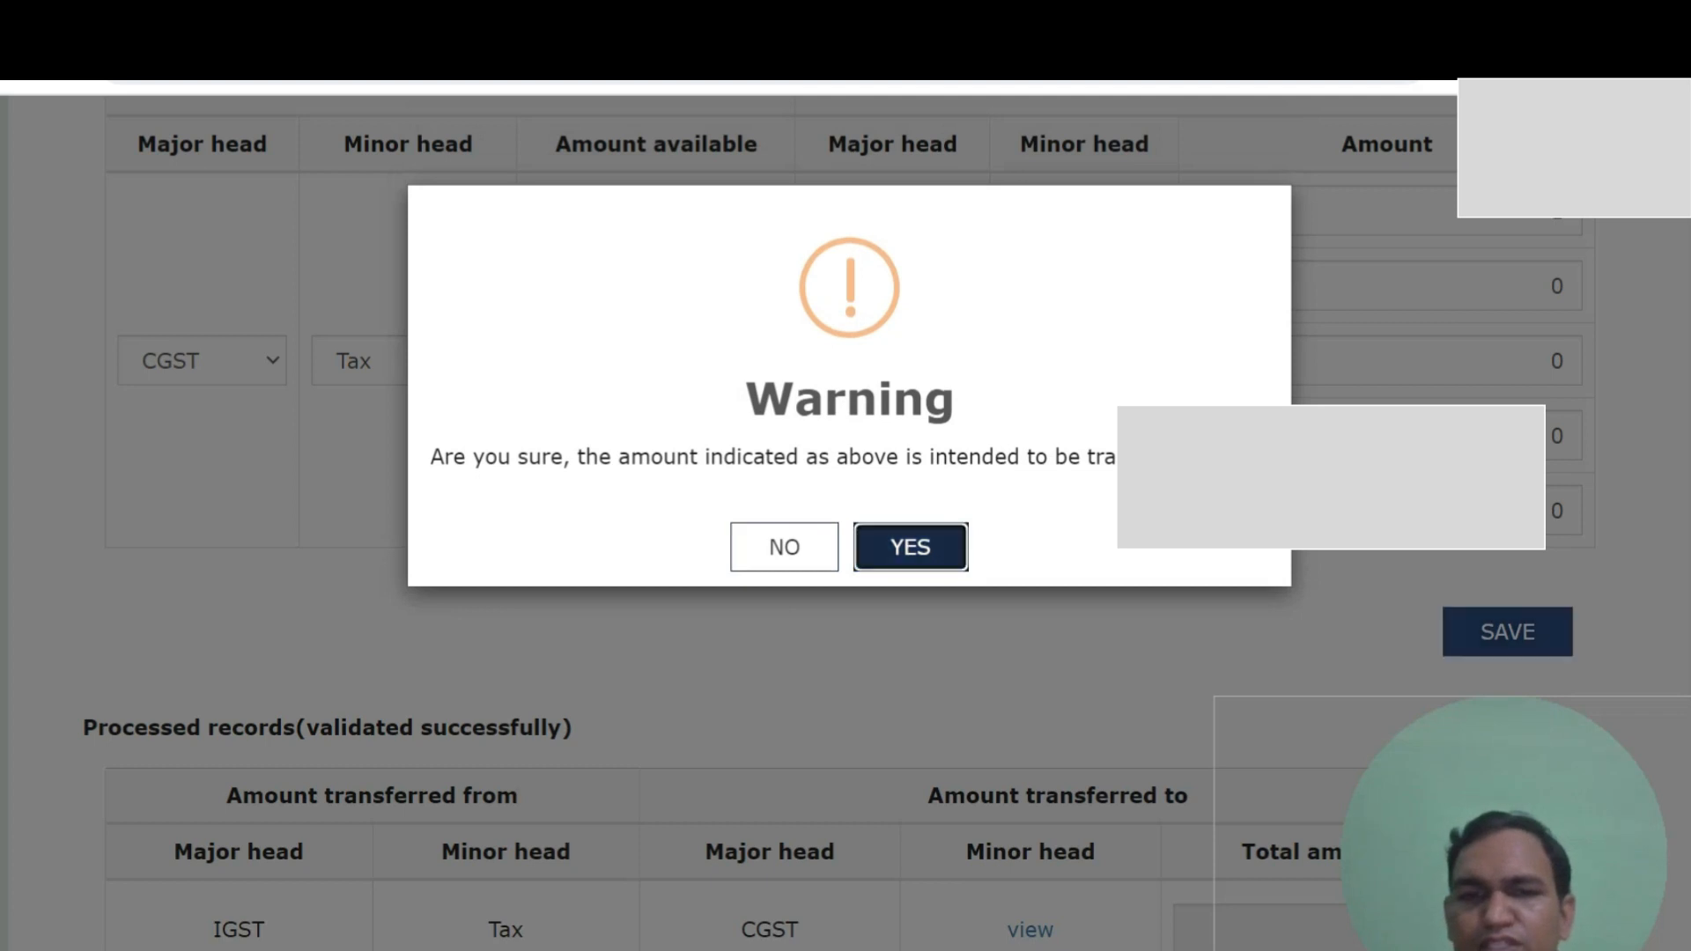
click(911, 547)
scroll(846, 520, down, 5)
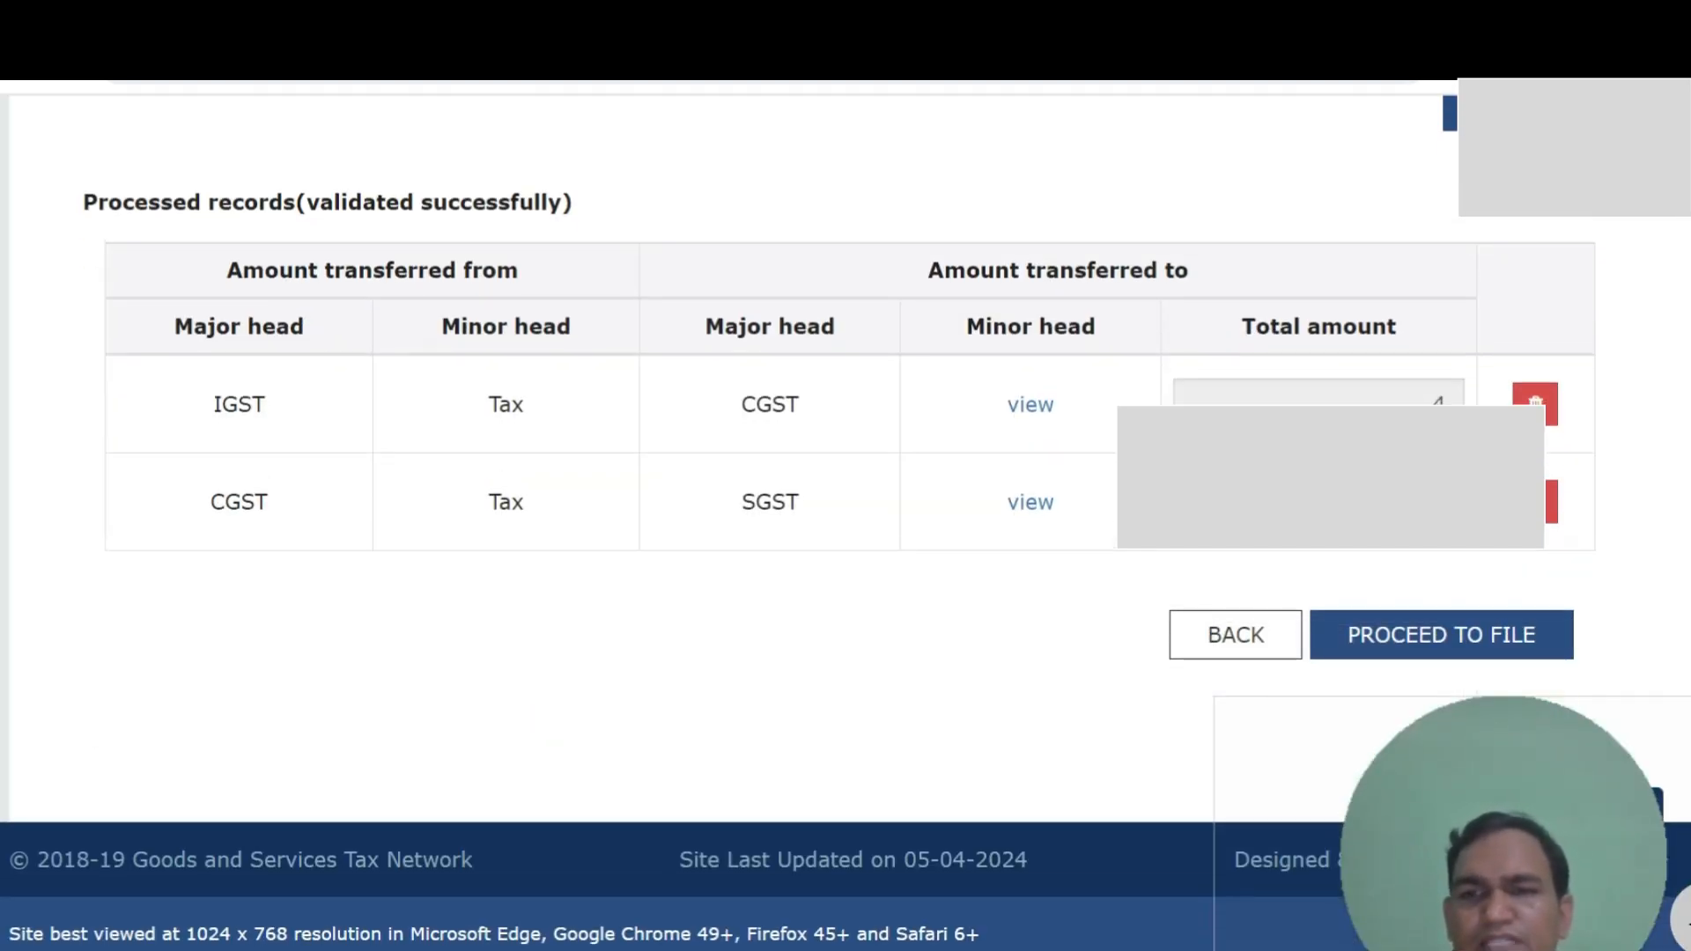
- Proceed to file and review the updated cash ledger balance preview and the details of the amounts transferred
click(1441, 634)
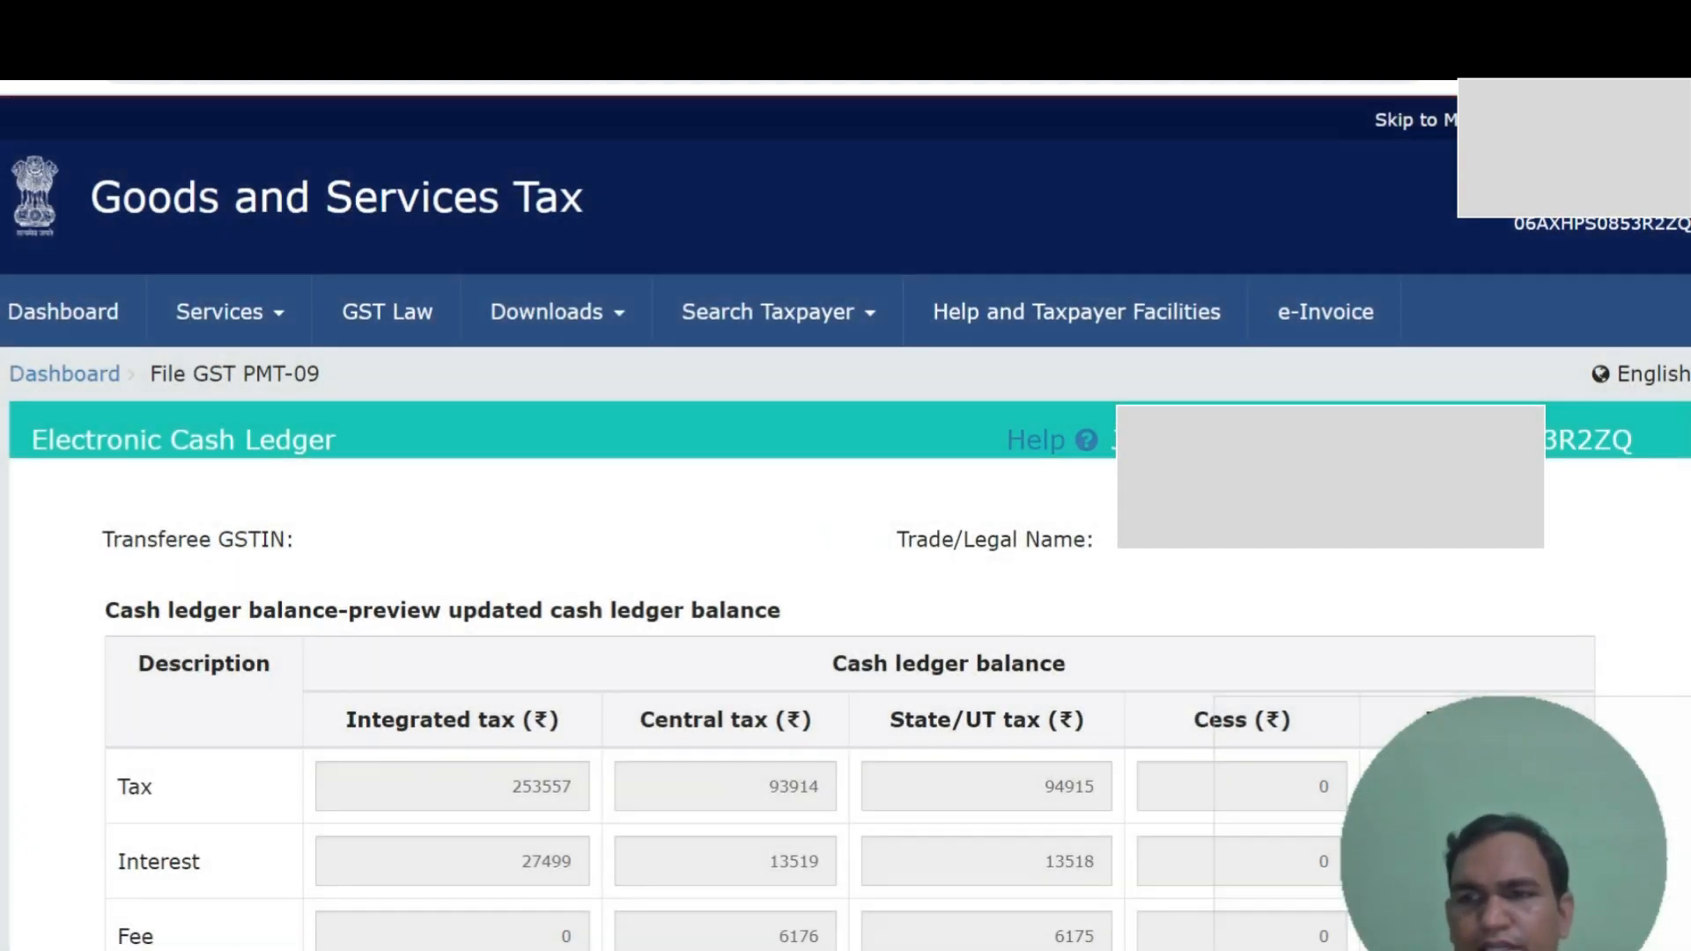
scroll(845, 529, down, 10)
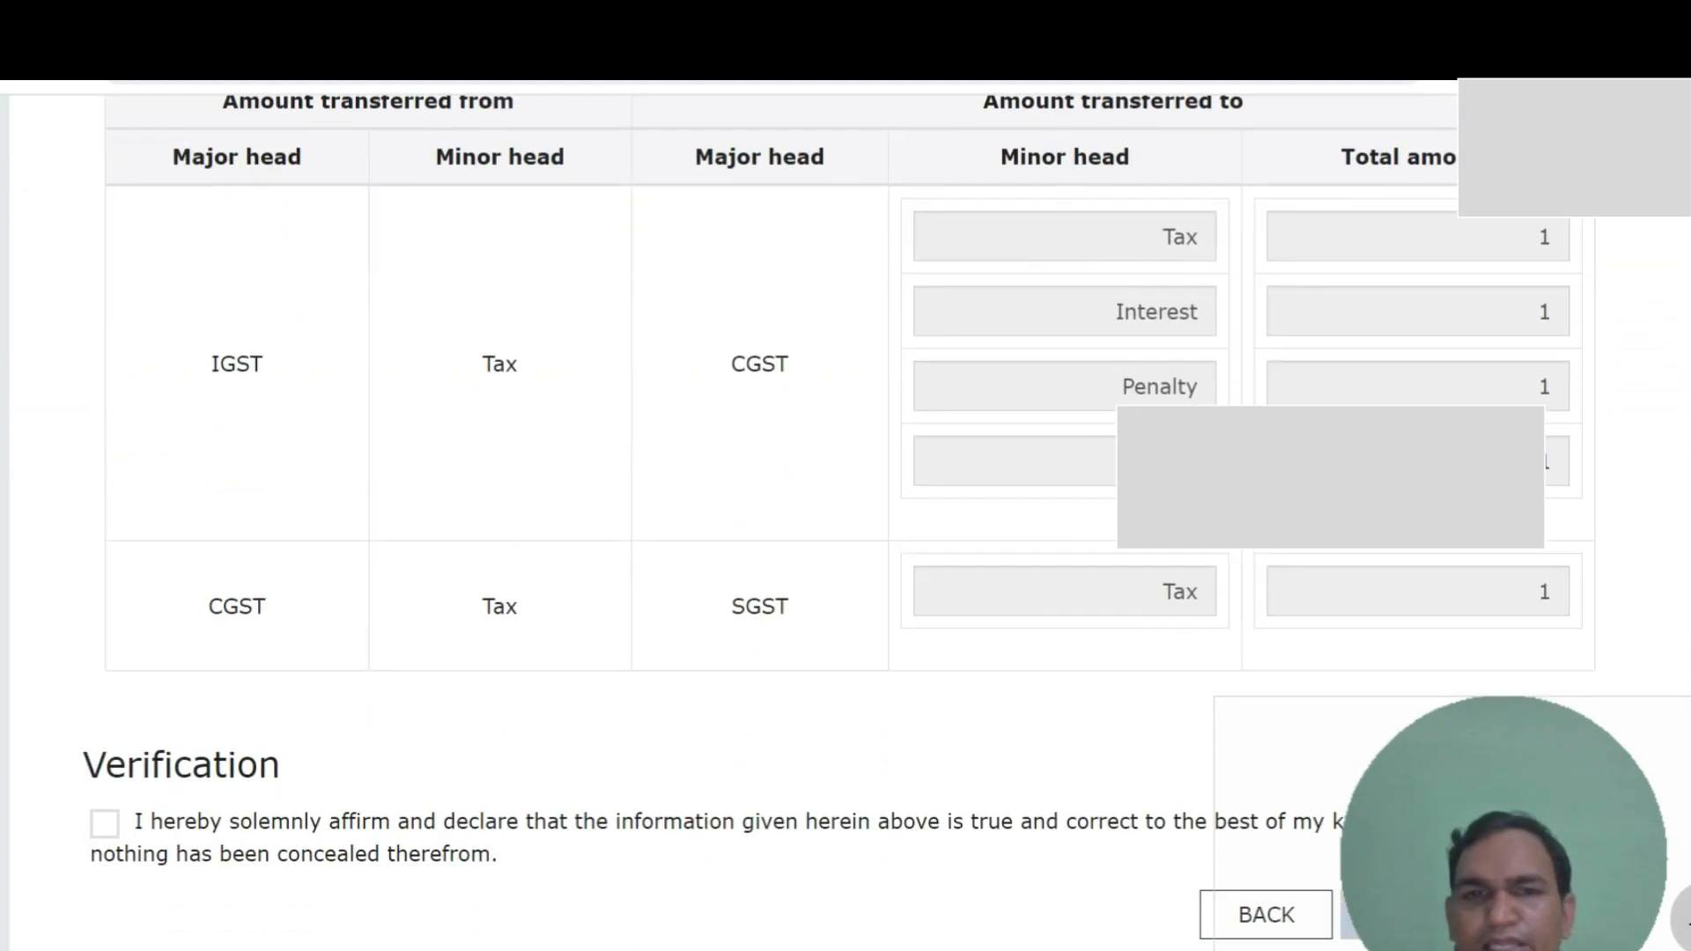
scroll(846, 529, up, 9)
scroll(845, 529, down, 2)
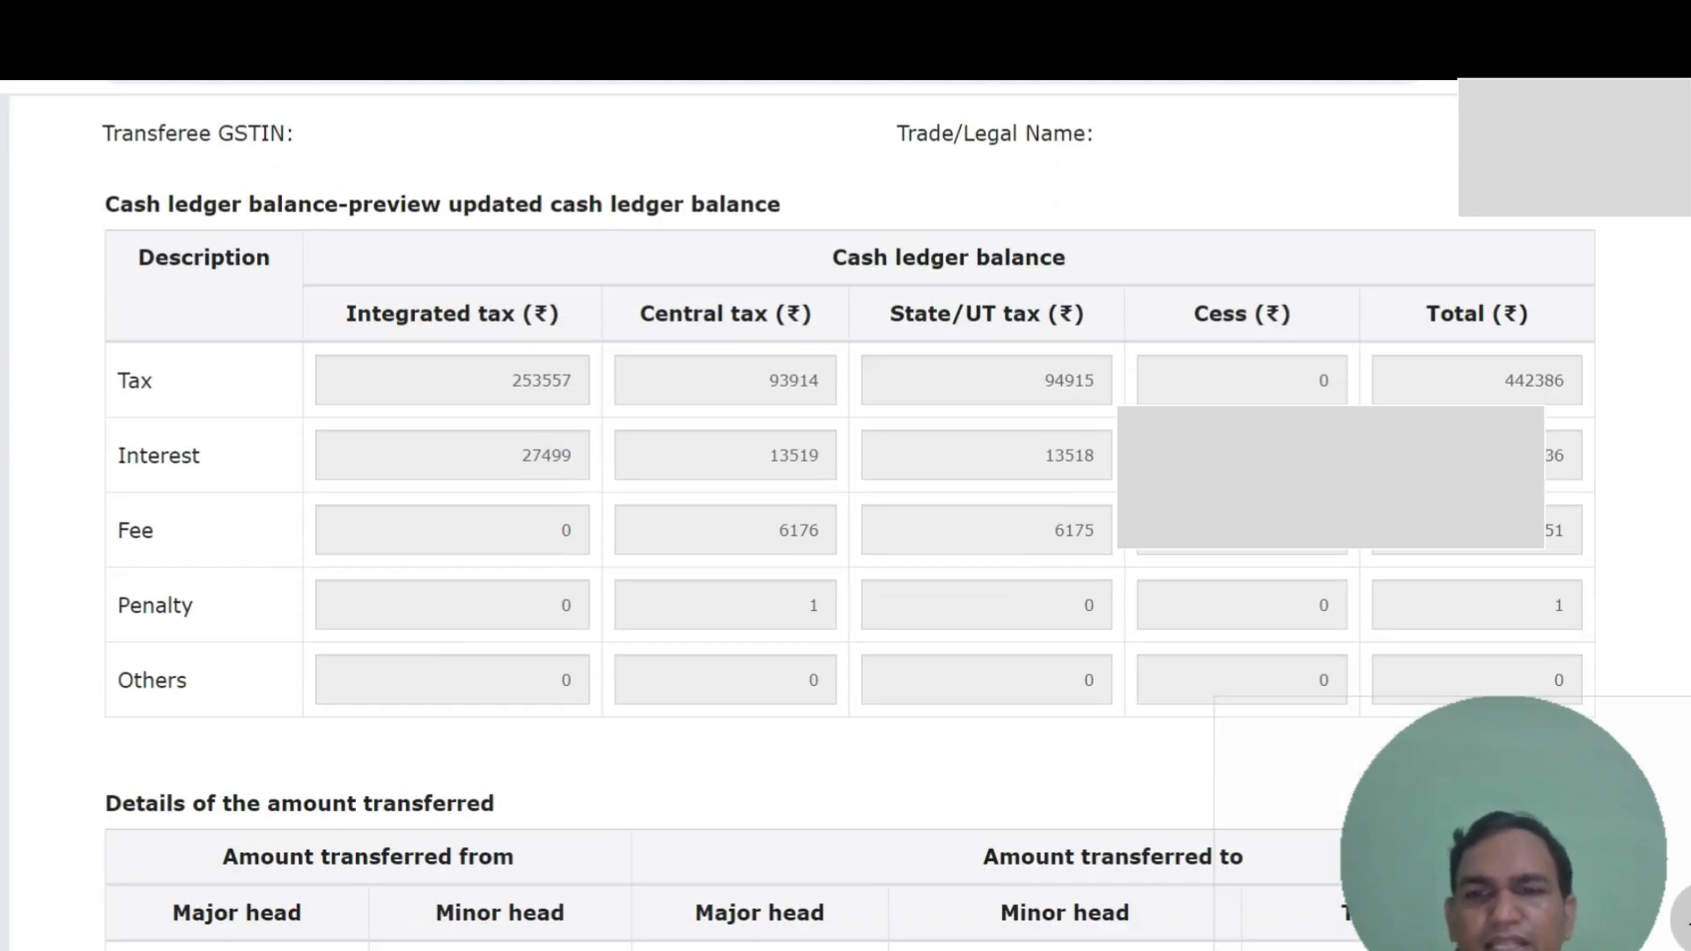
scroll(846, 529, down, 8)
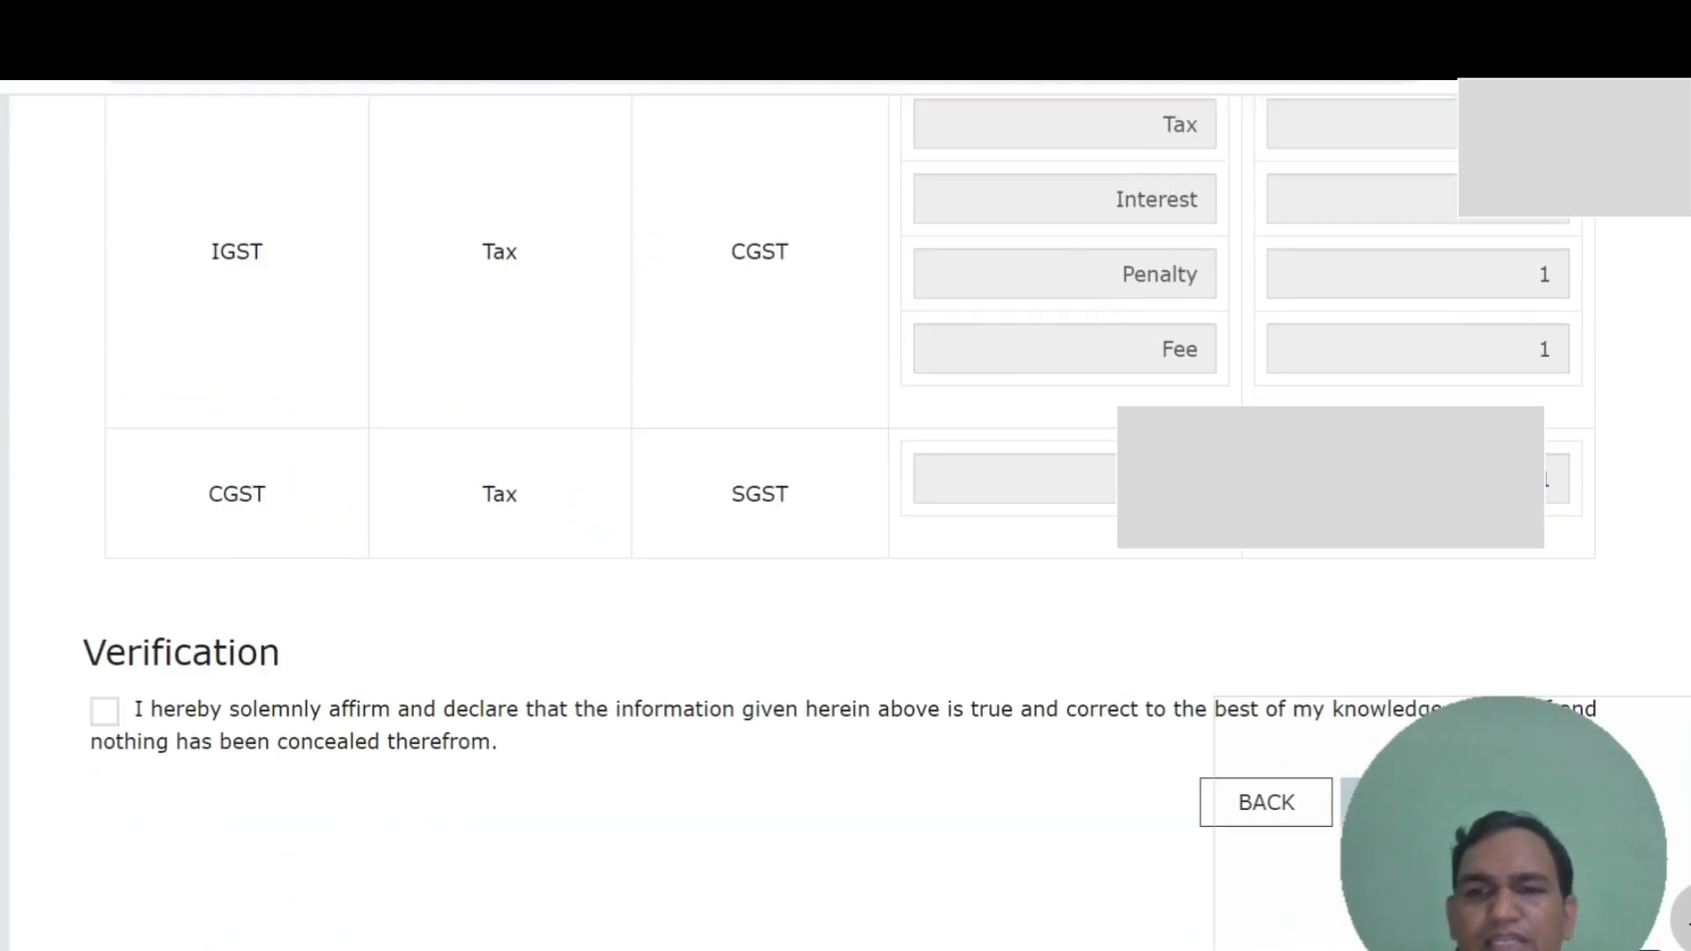
scroll(846, 529, up, 2)
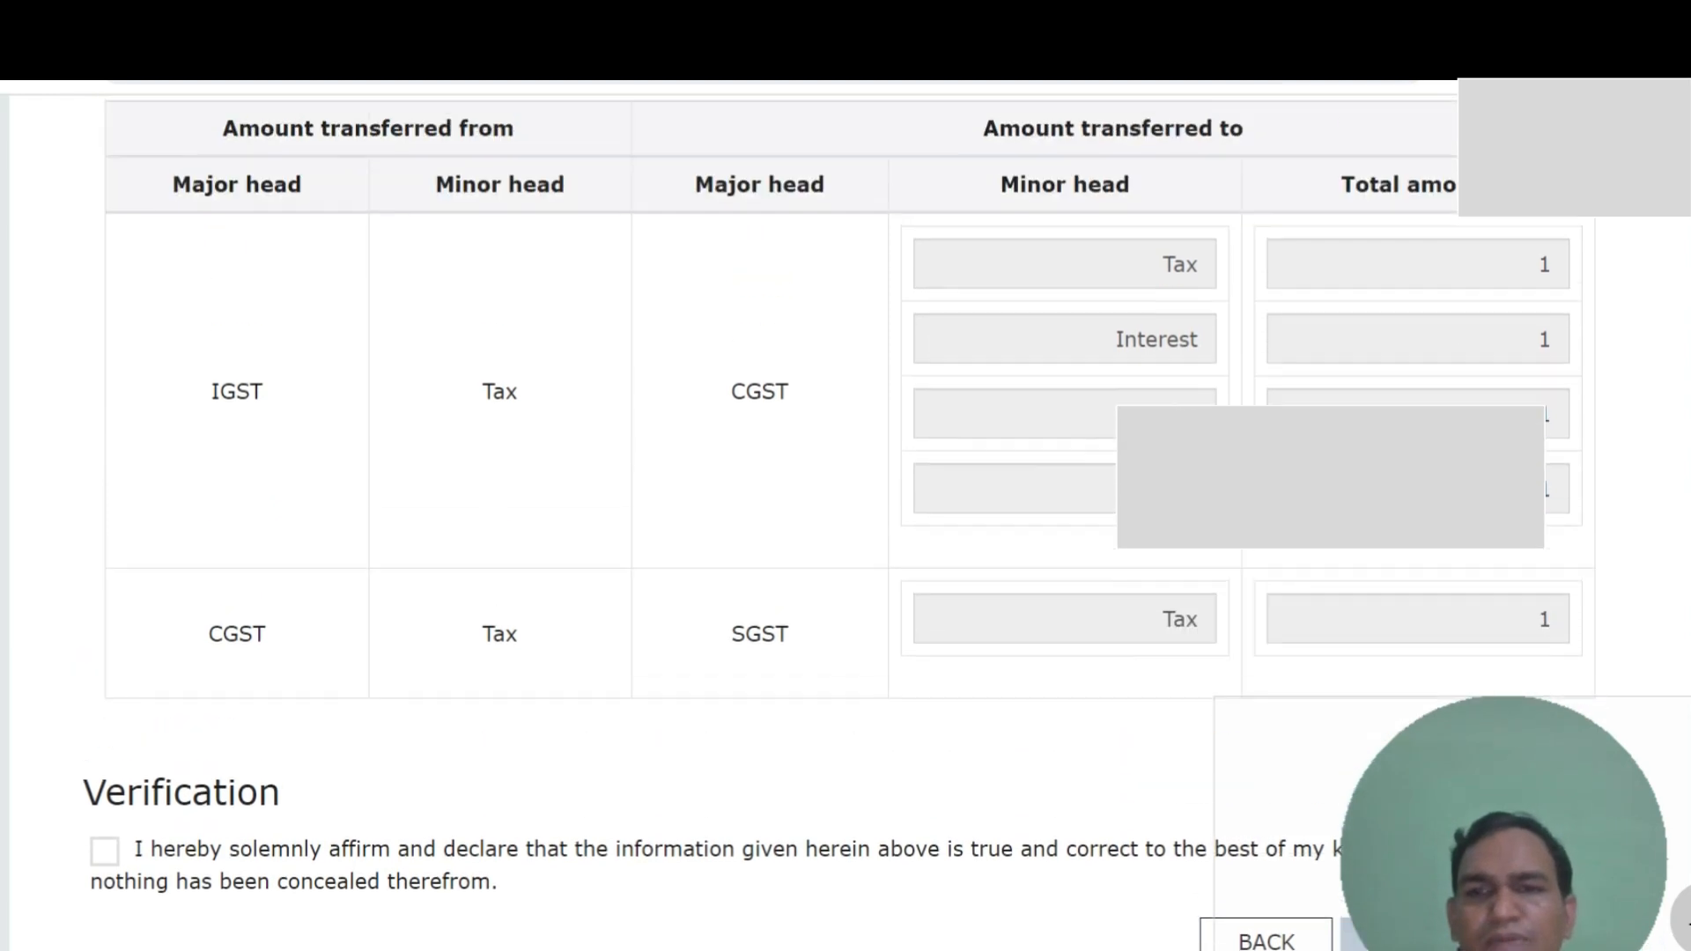
scroll(845, 529, up, 1)
scroll(845, 529, down, 1)
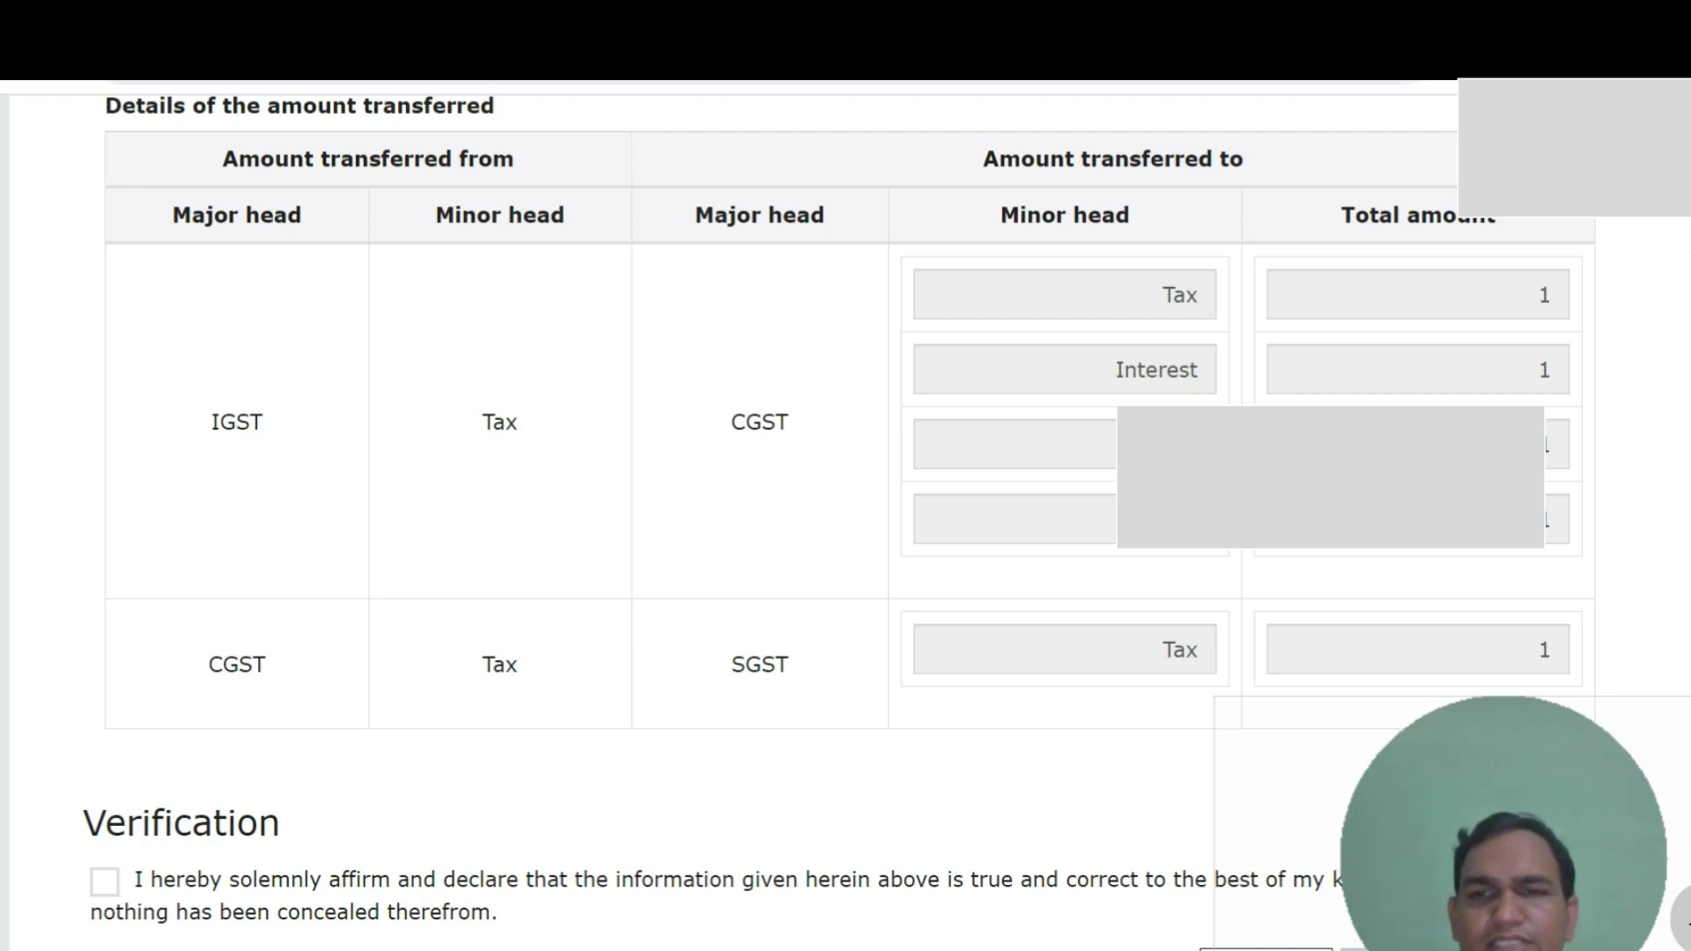
- Accept the verification declaration, select the authorised signatory, and submit GST PMT-09 for filing, confirming the intended transfer
scroll(846, 528, down, 4)
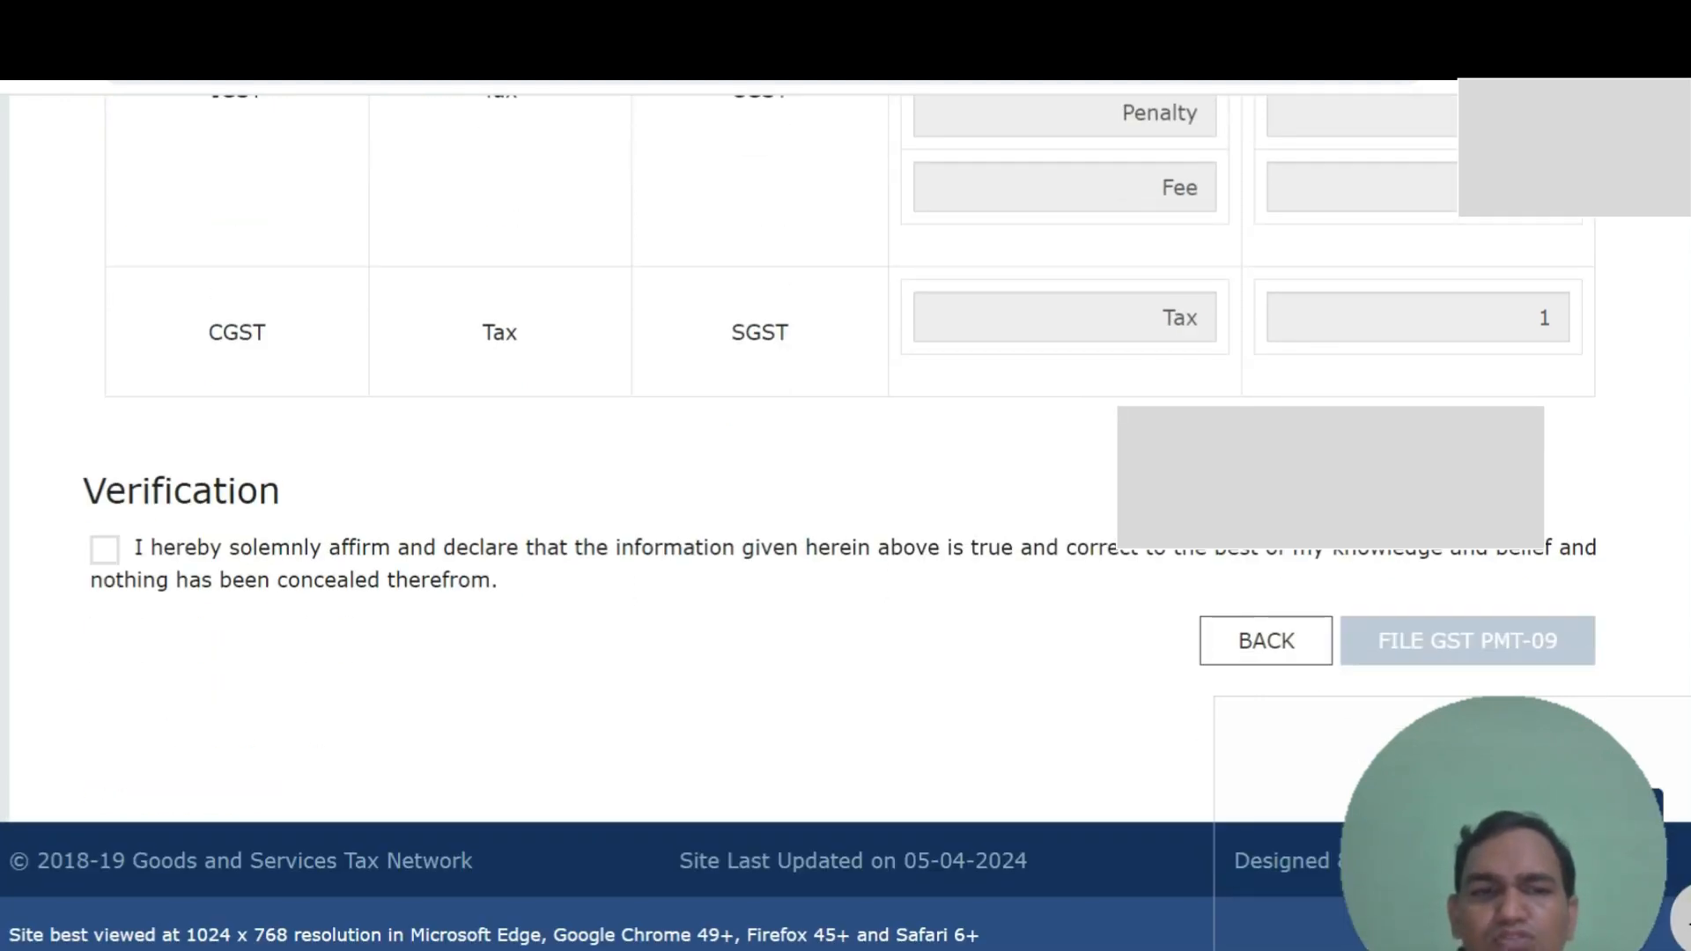
click(105, 550)
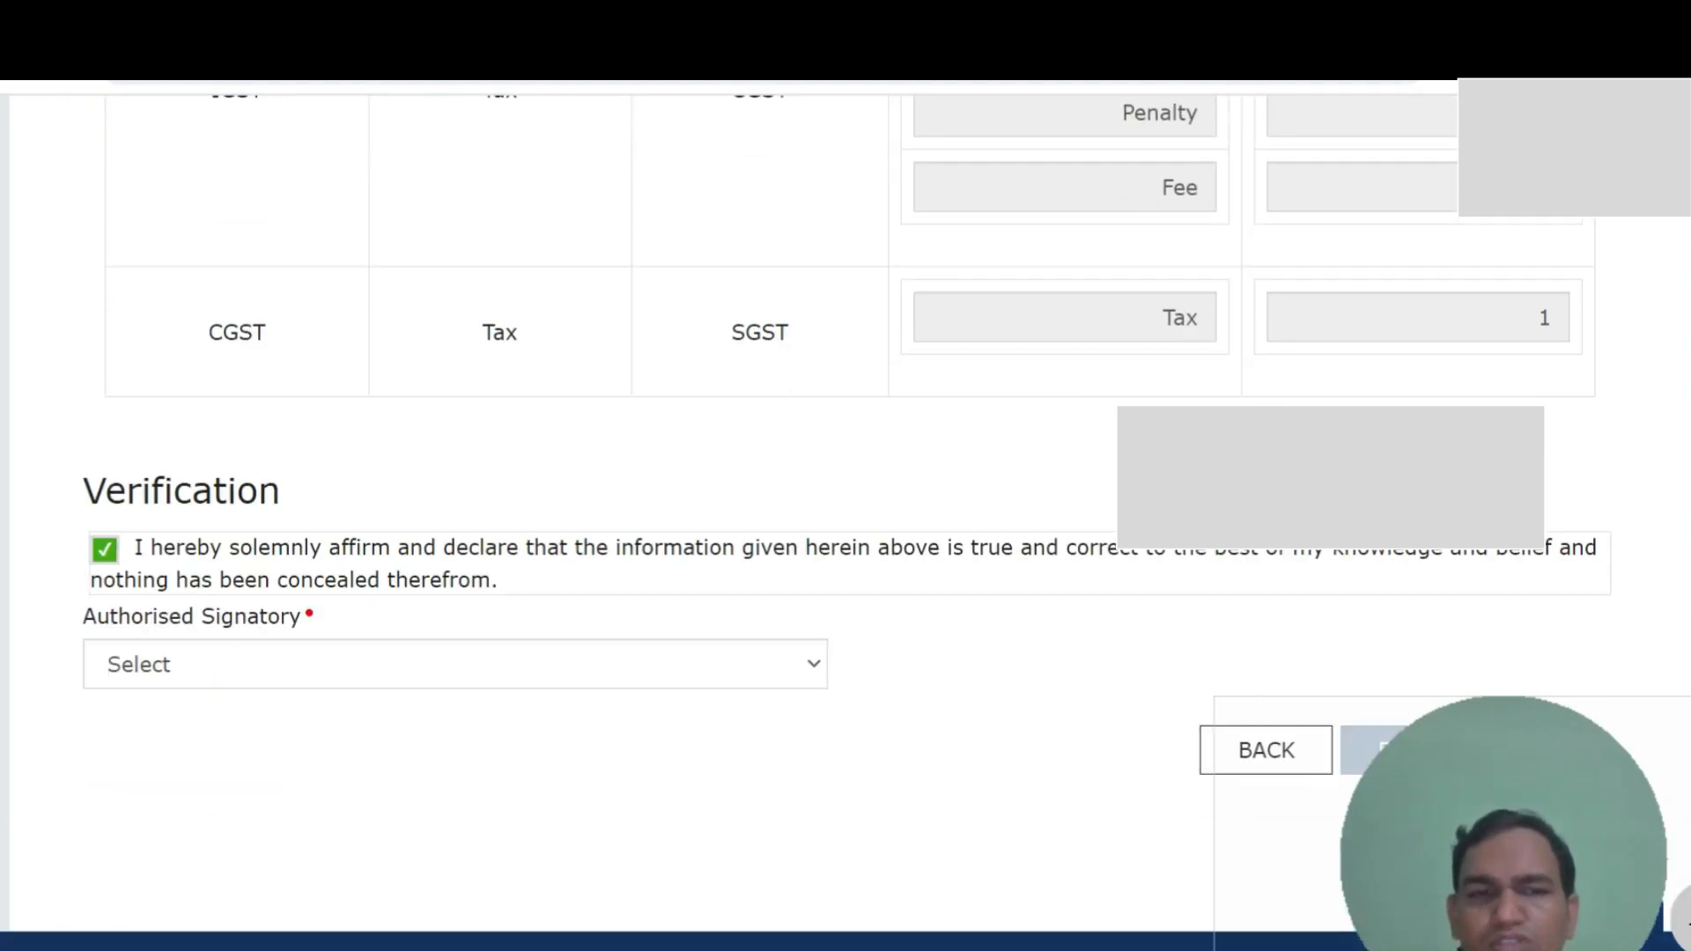
click(454, 664)
click(454, 728)
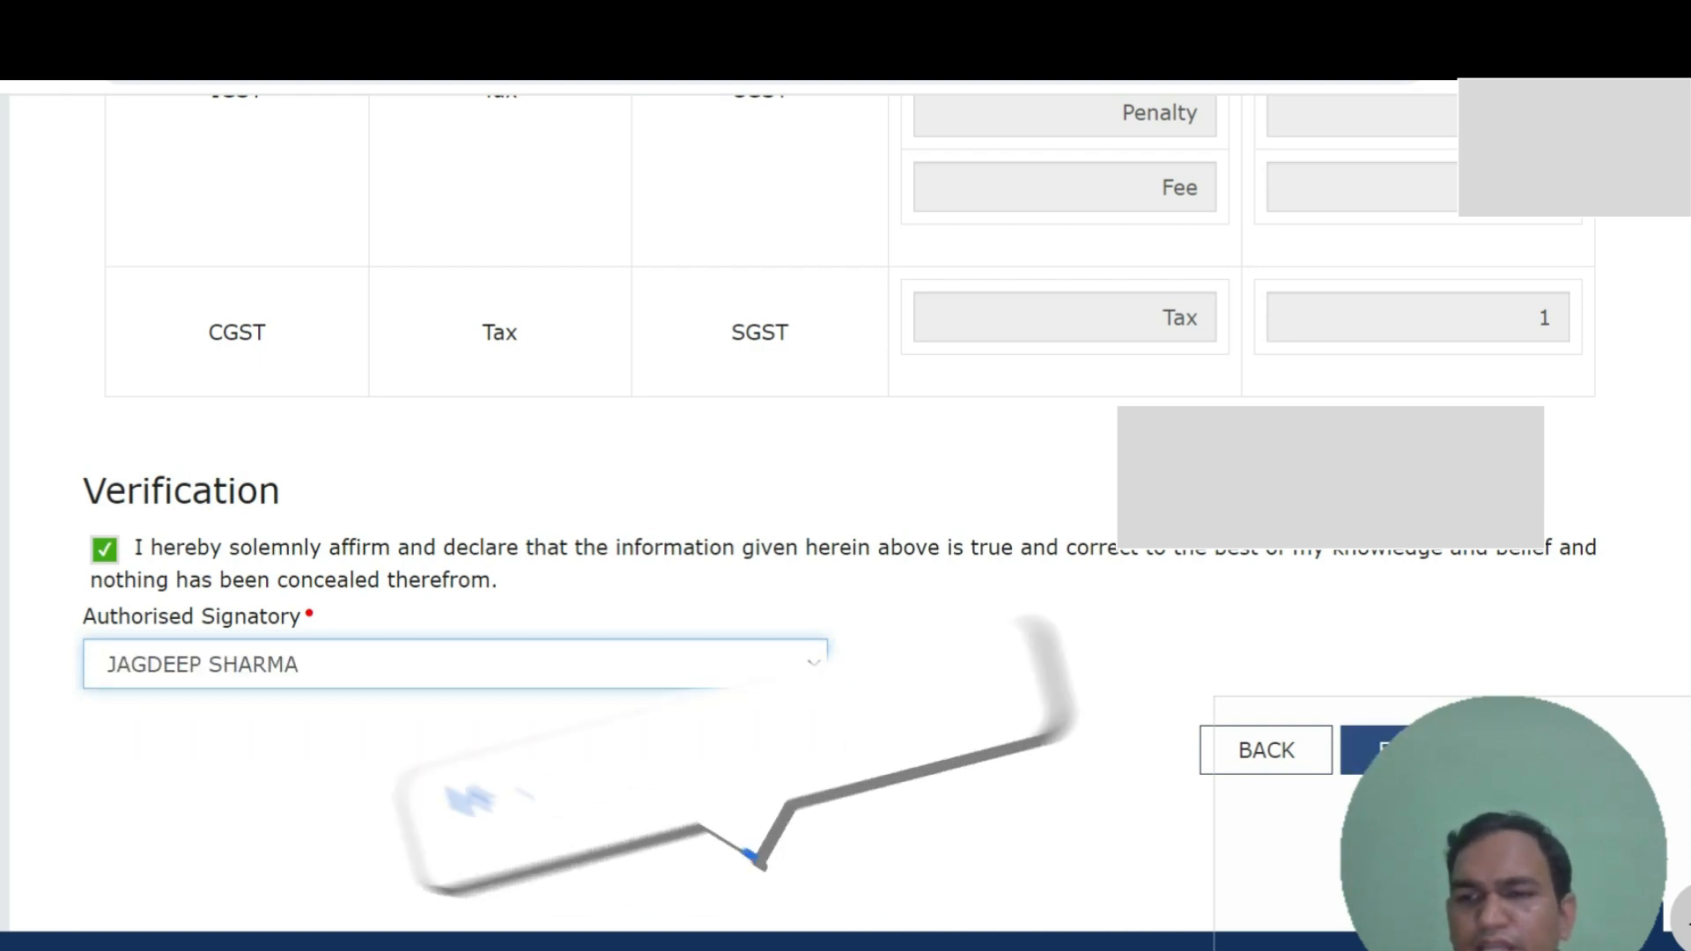
scroll(845, 511, down, 1)
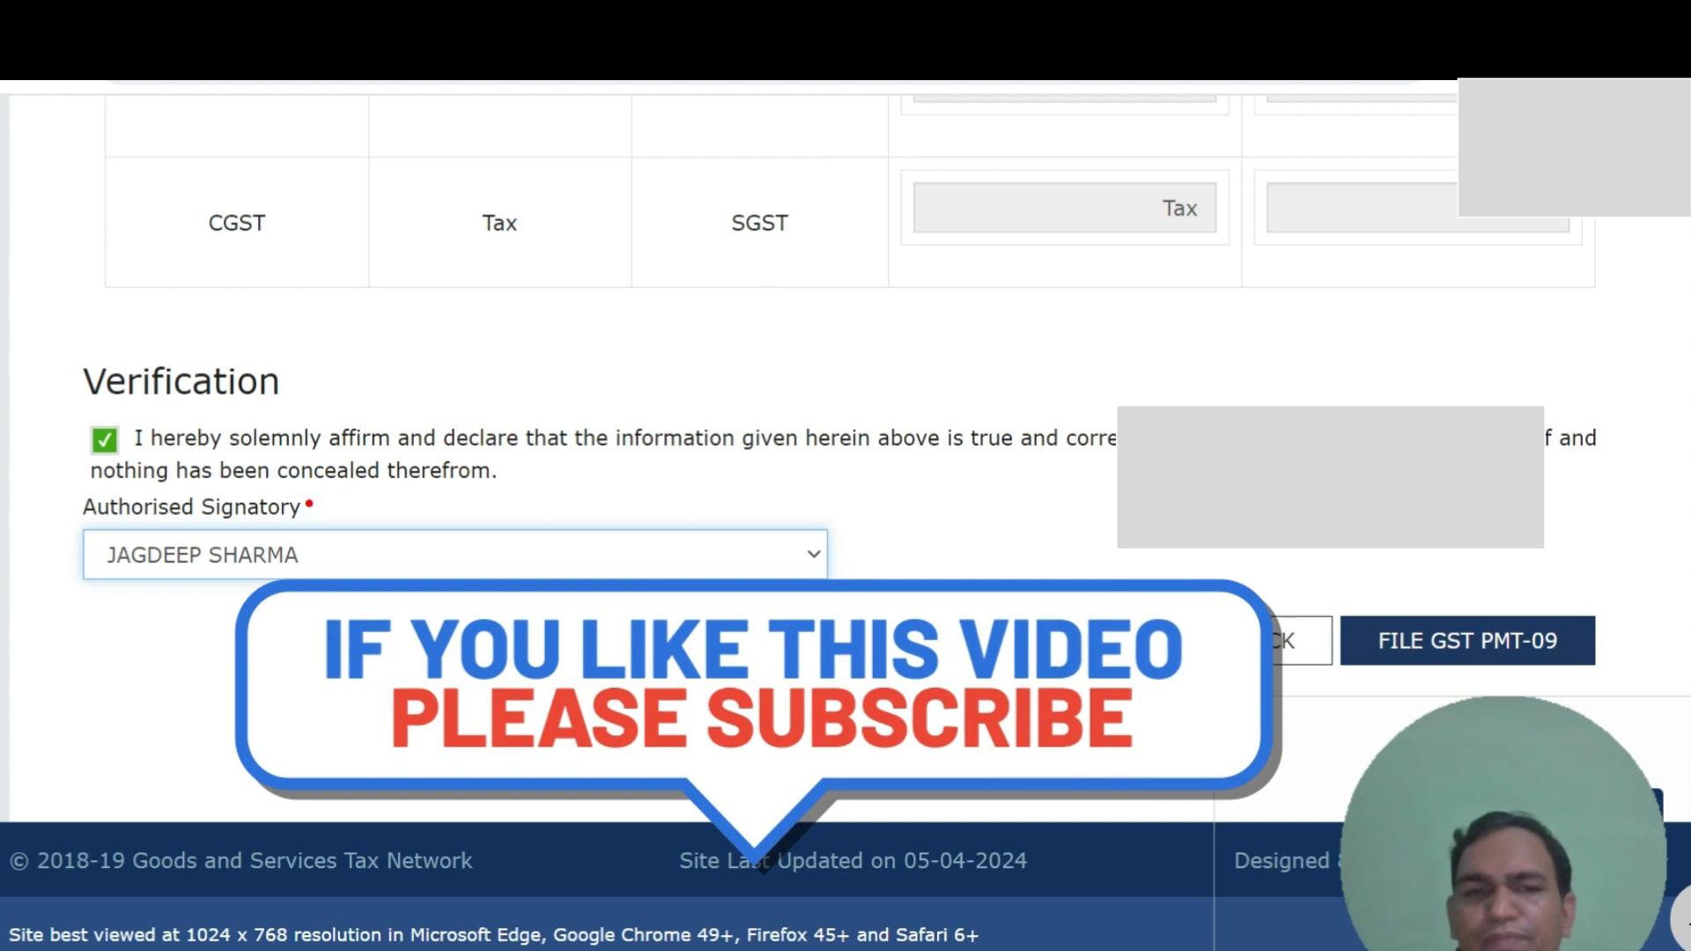
click(1467, 641)
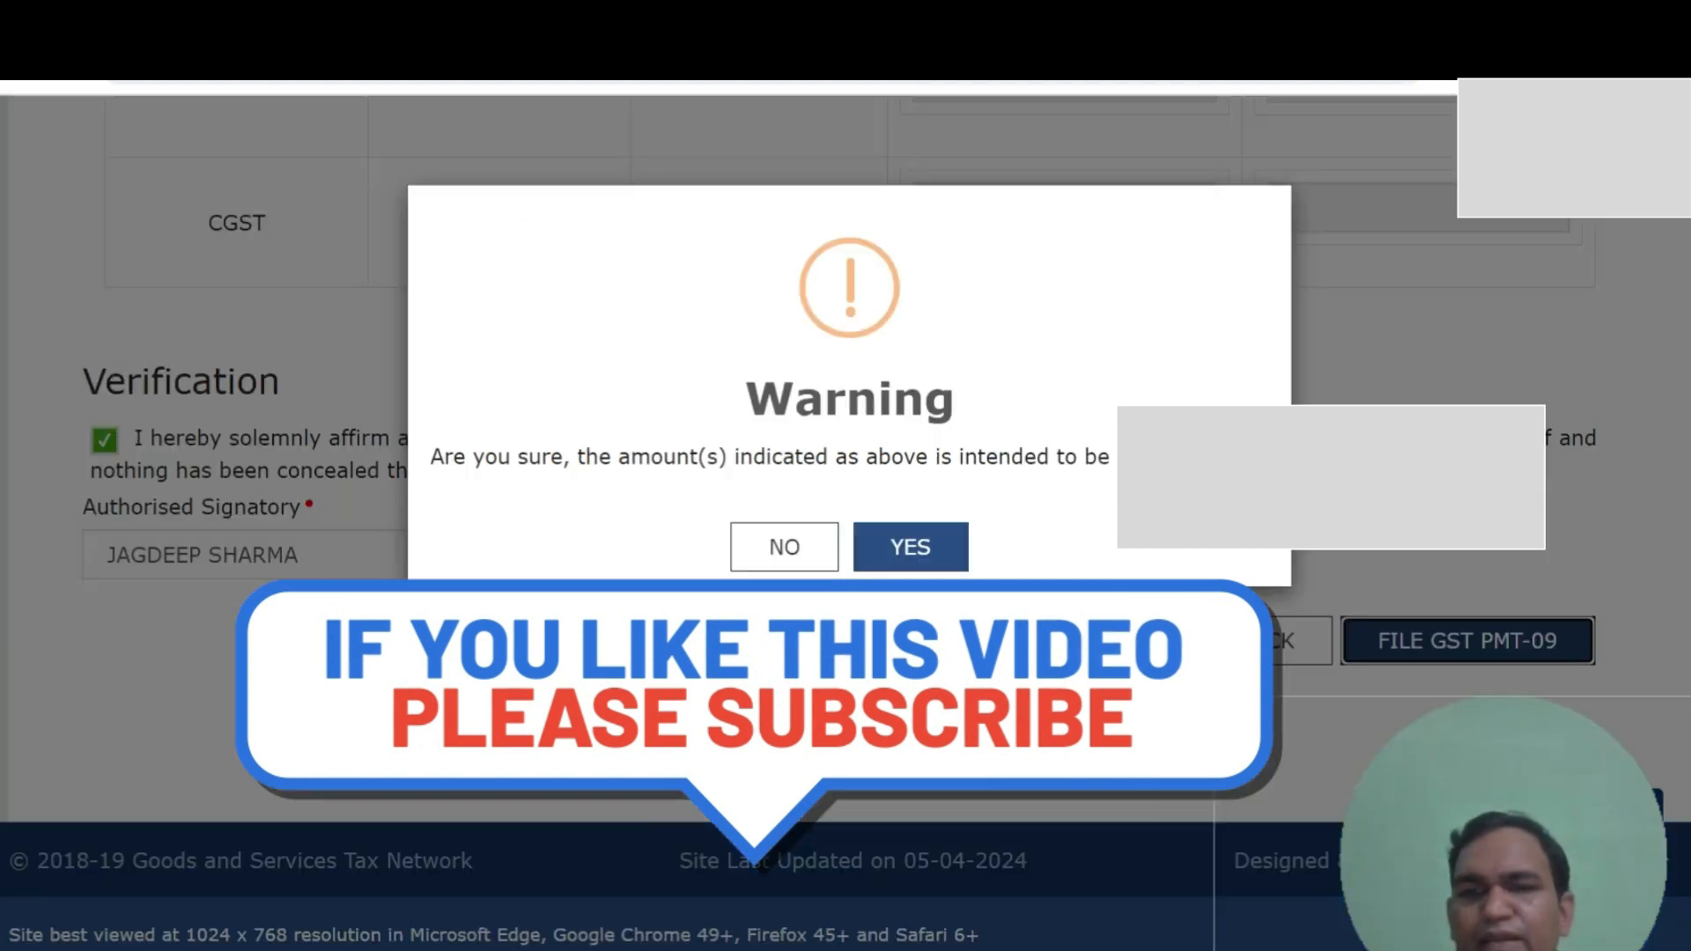
click(911, 547)
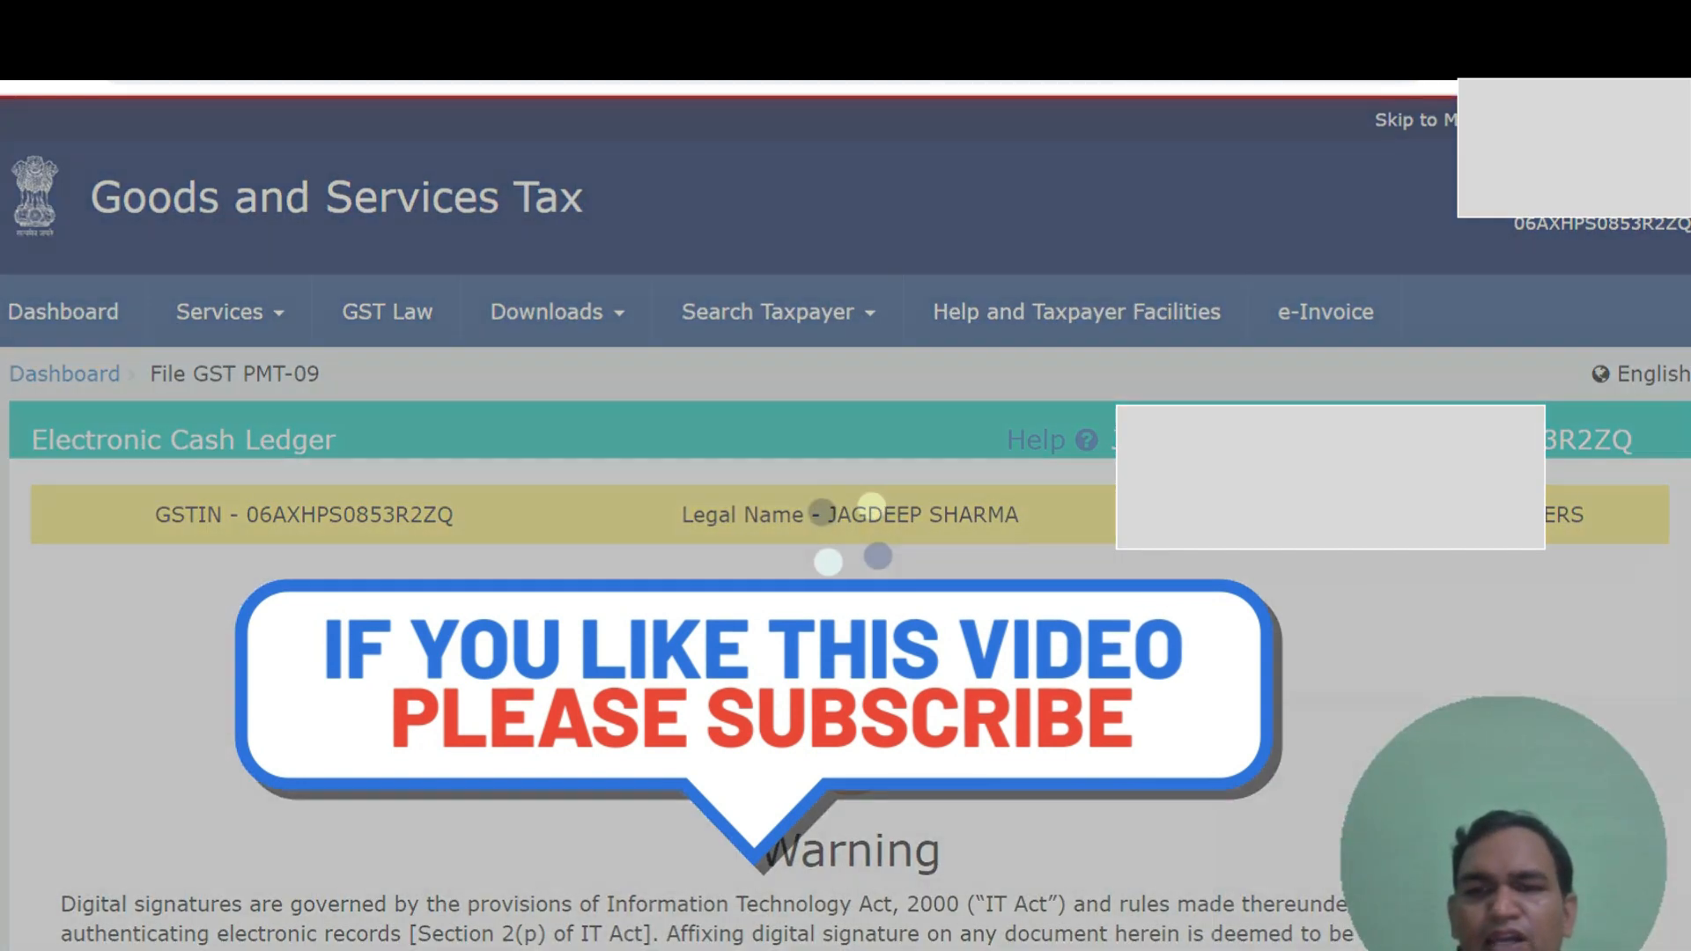
- Choose to file with EVC and switch to the Rediffmail inbox to open the newest message for the one-time password
scroll(845, 528, down, 5)
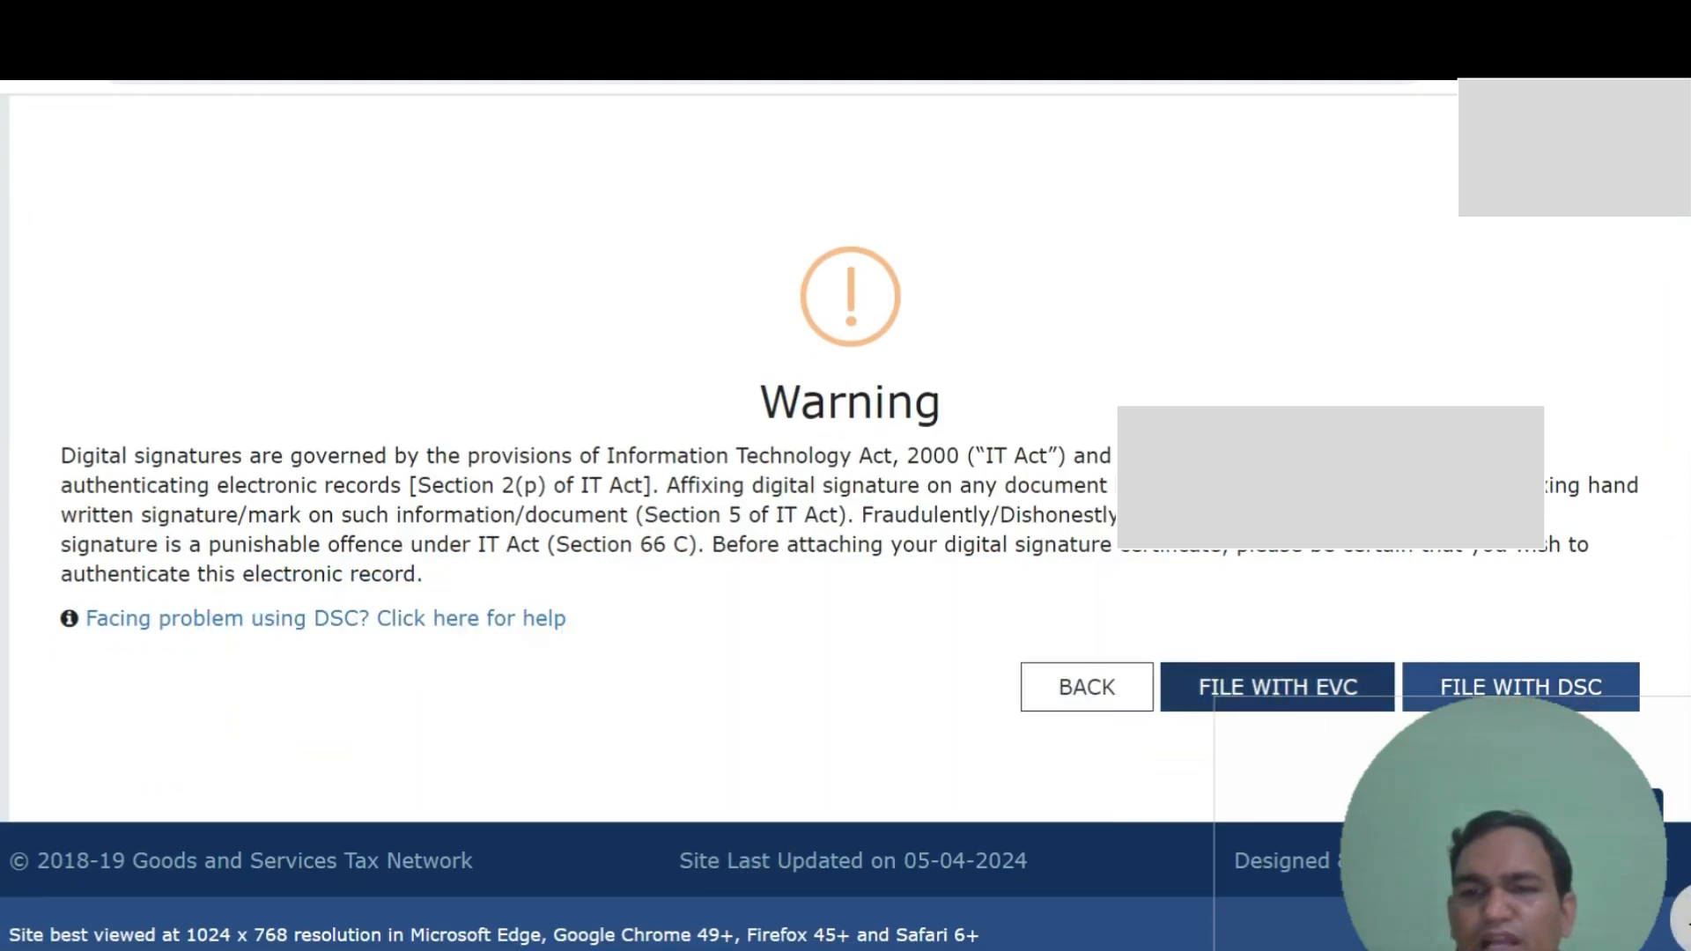
click(1277, 687)
click(1106, 460)
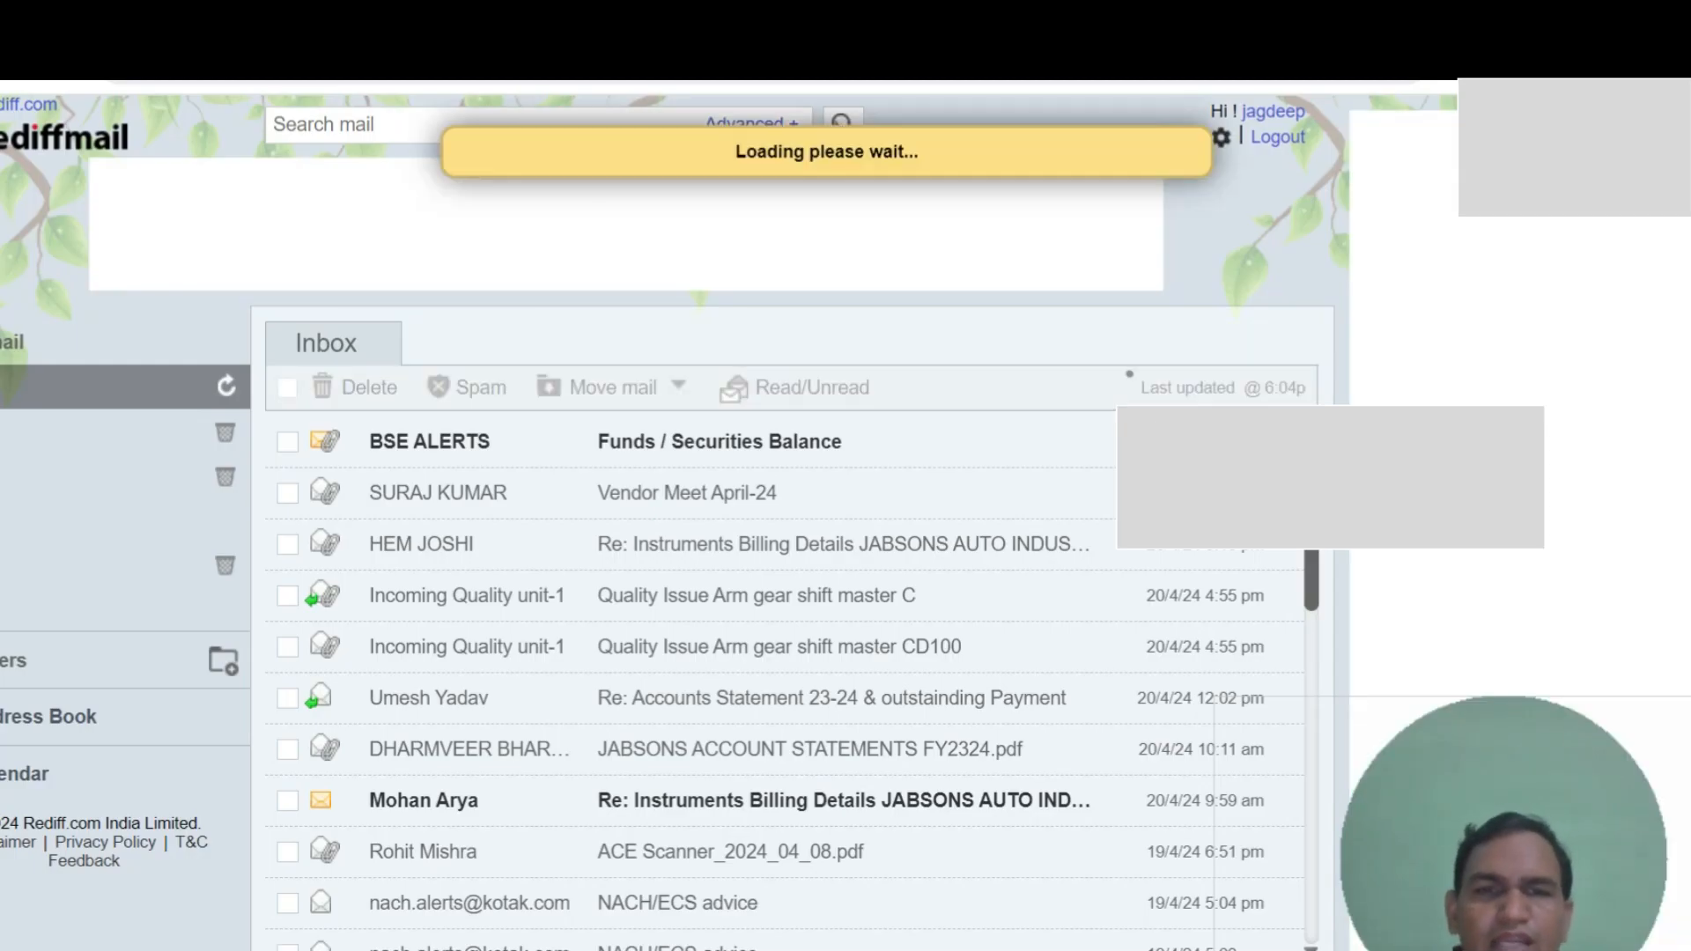
click(773, 441)
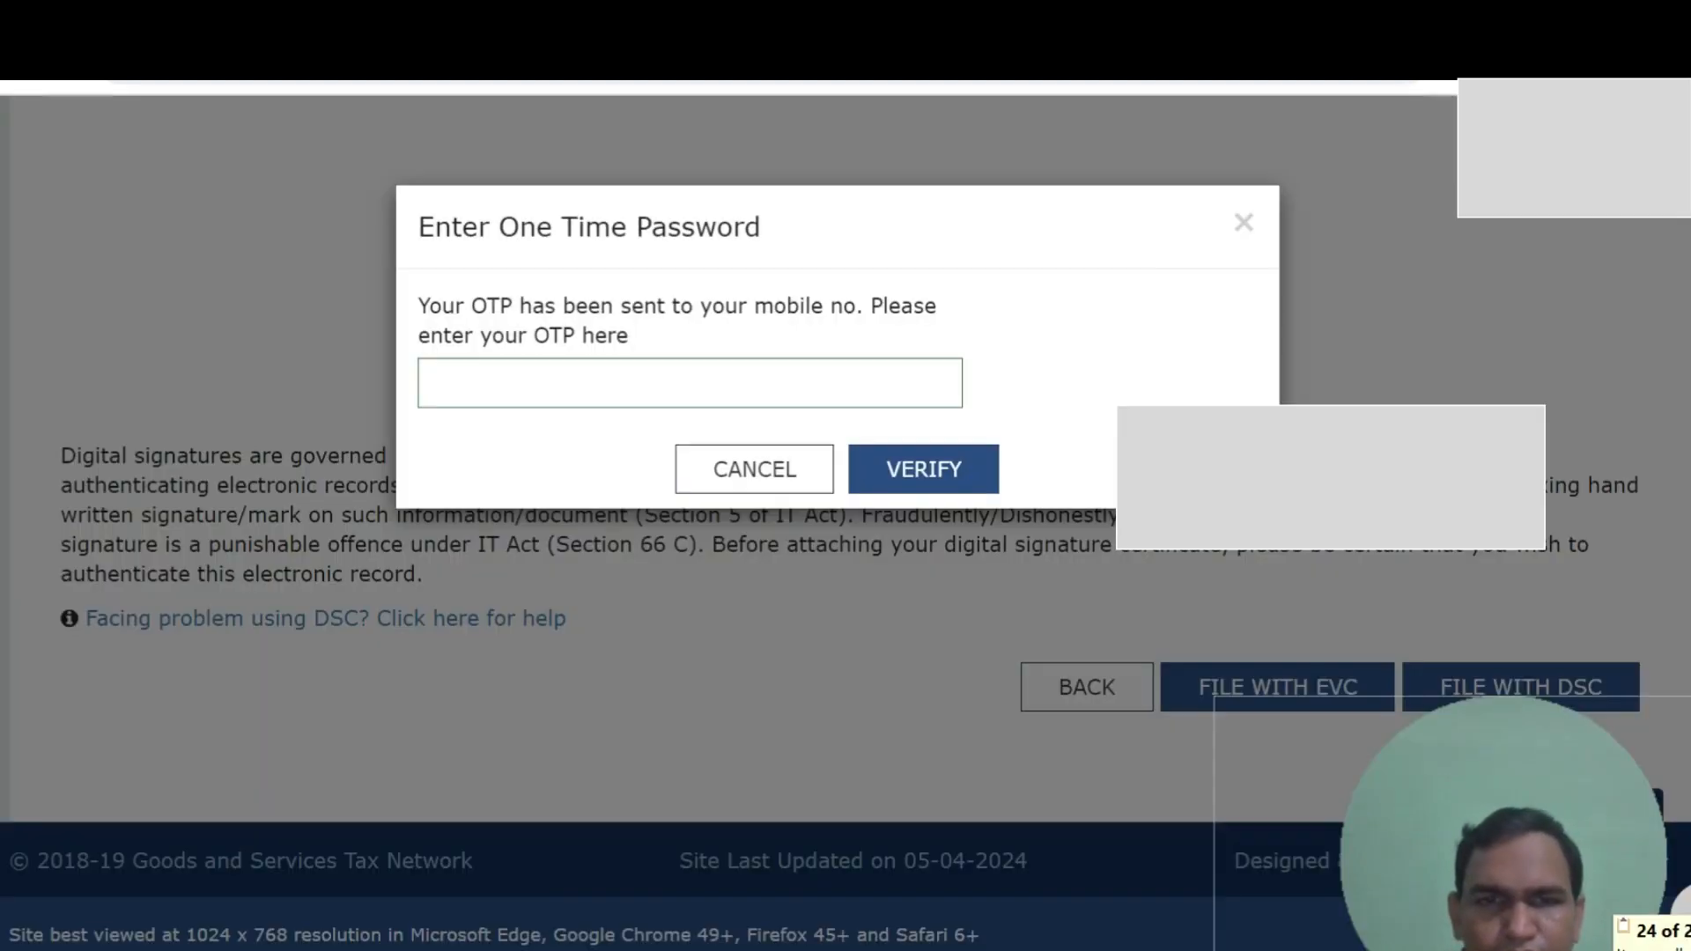
- Paste the one-time password into the OTP field, verify it, and close the filing acknowledgement
click(690, 383)
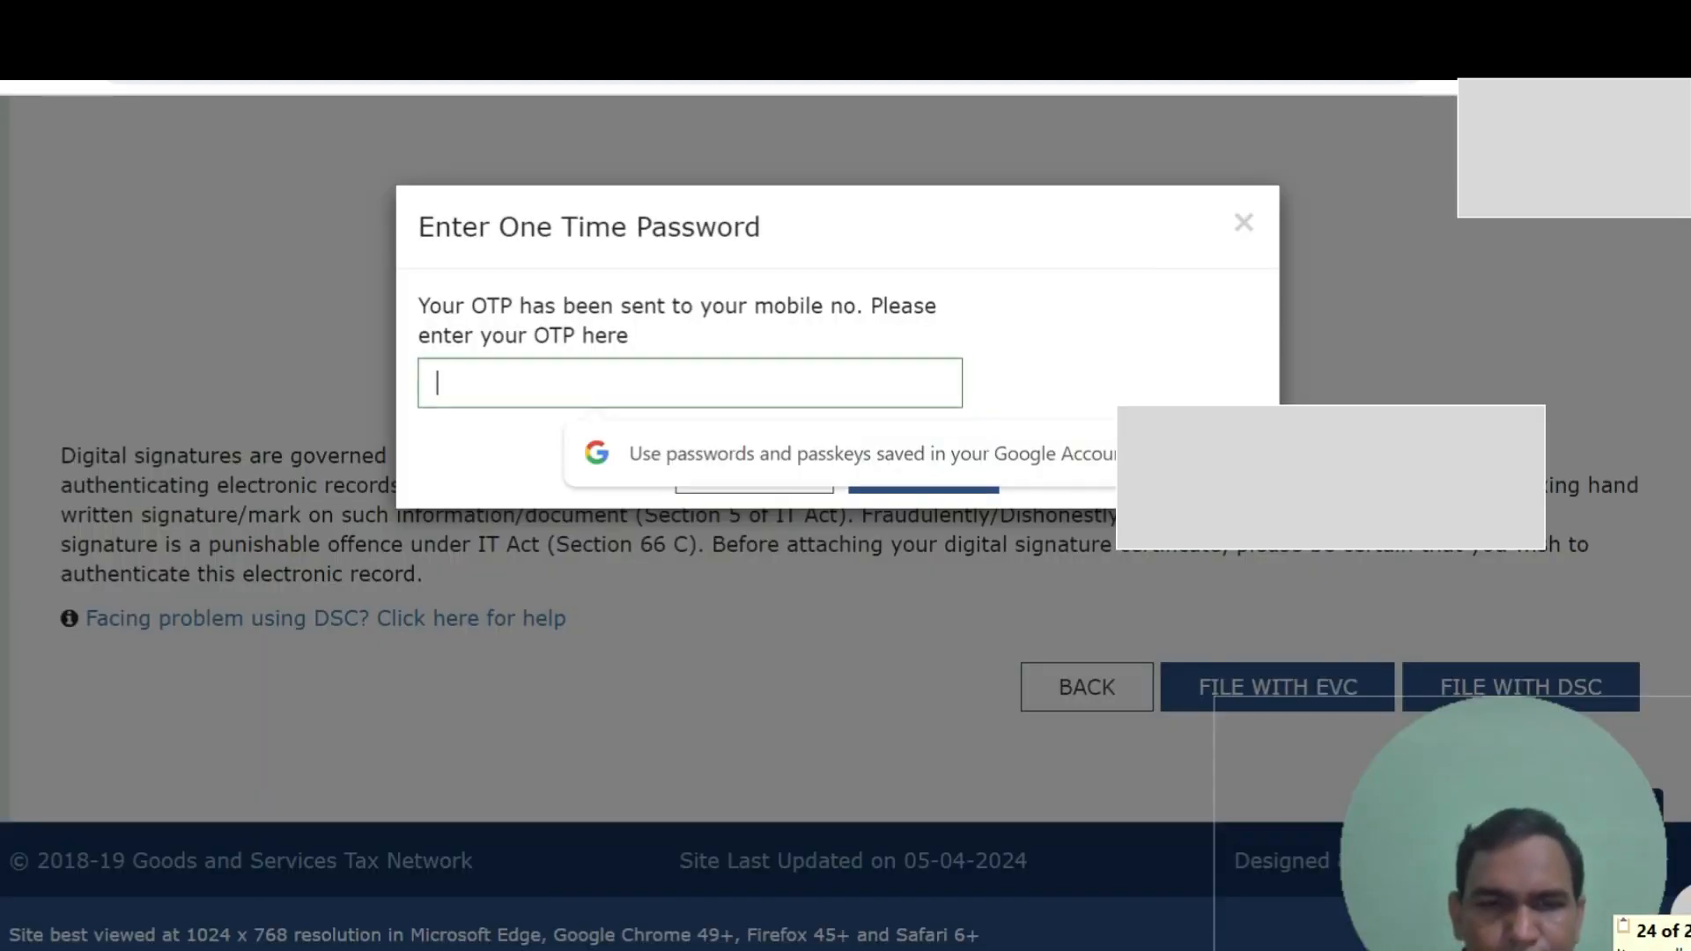
key(ctrl+v)
click(923, 468)
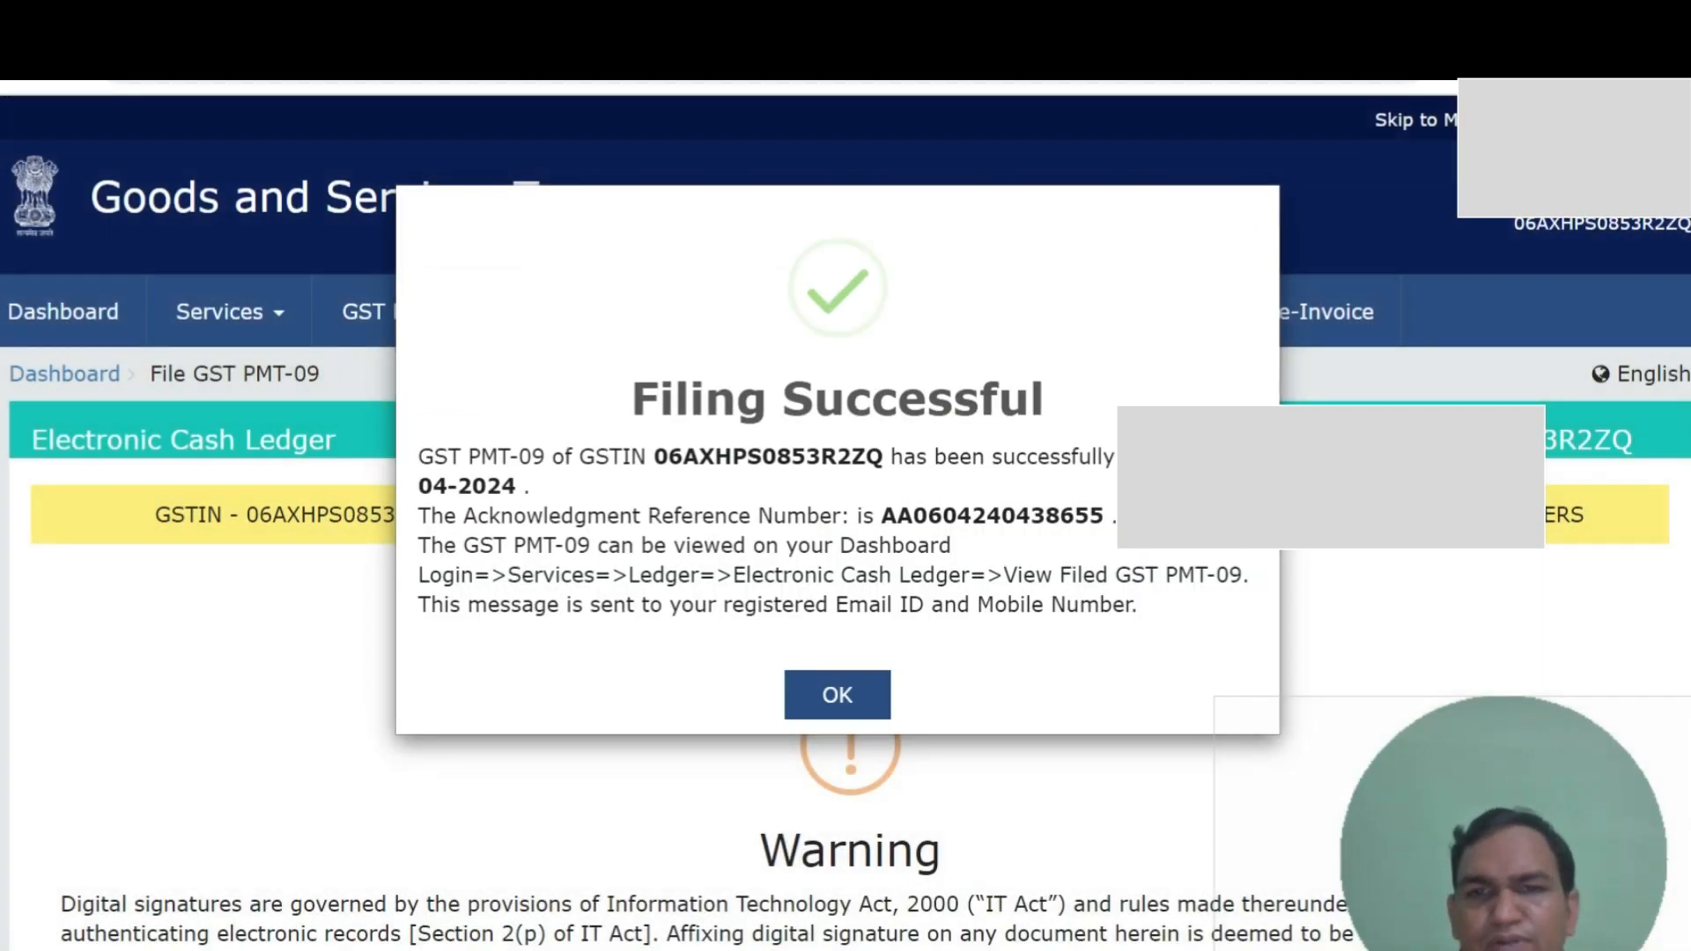
click(837, 695)
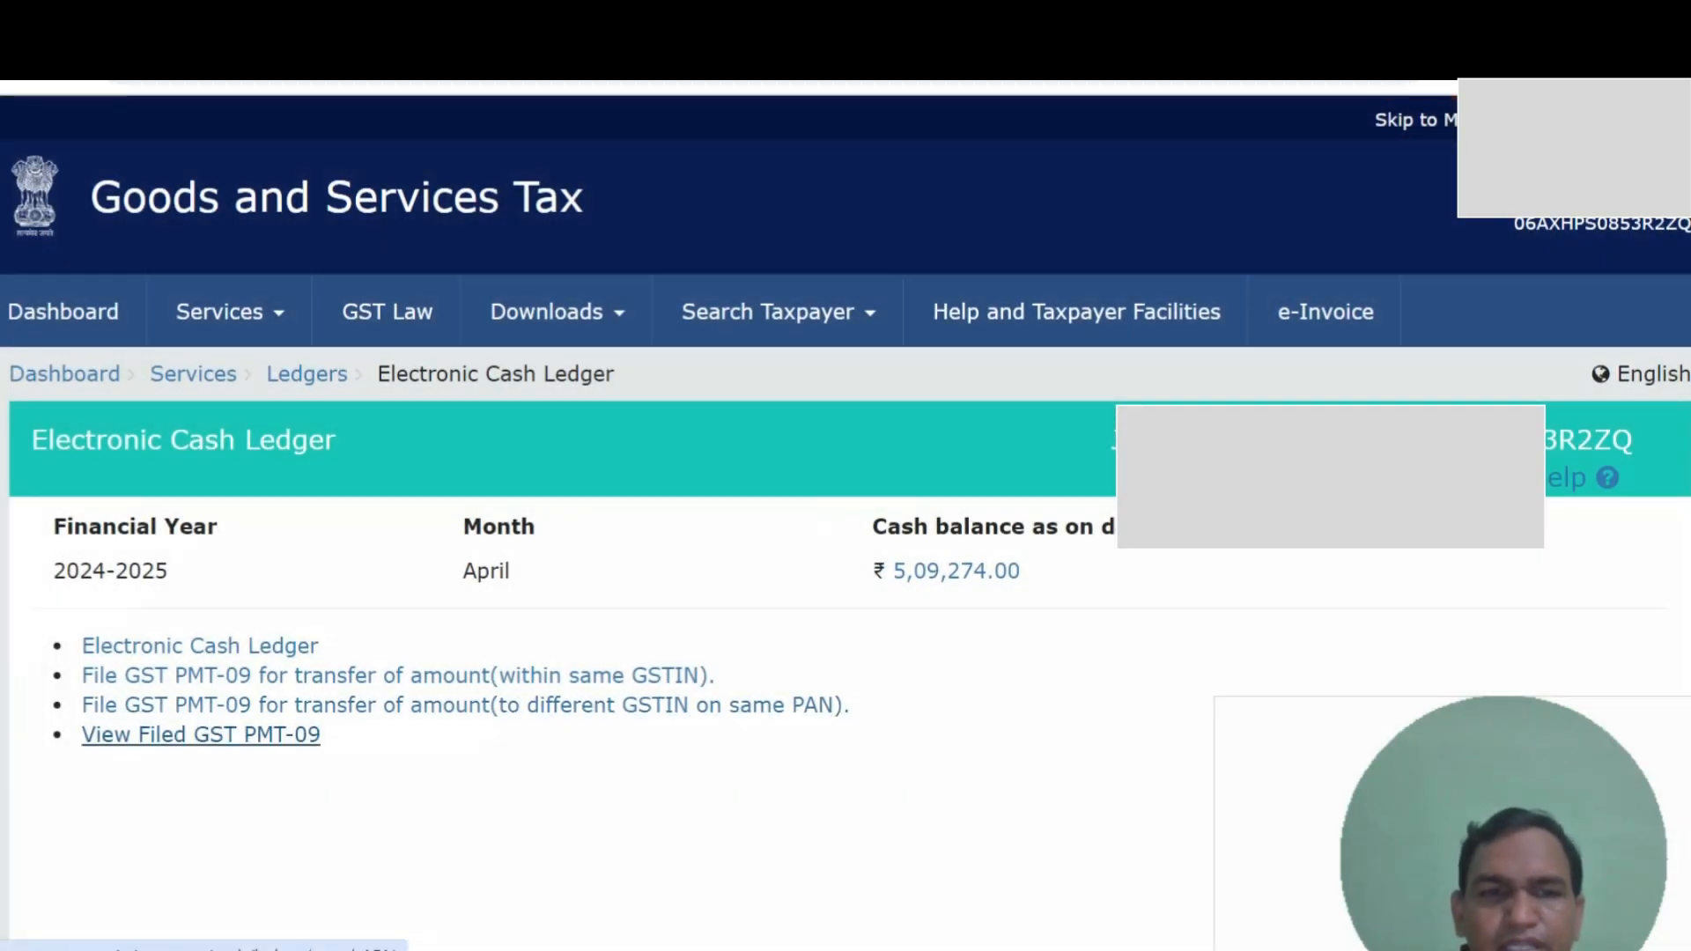
- Open the search for filed GST PMT-09 forms and set a search by date from 21/04/2024 to 21/04/2024
click(201, 734)
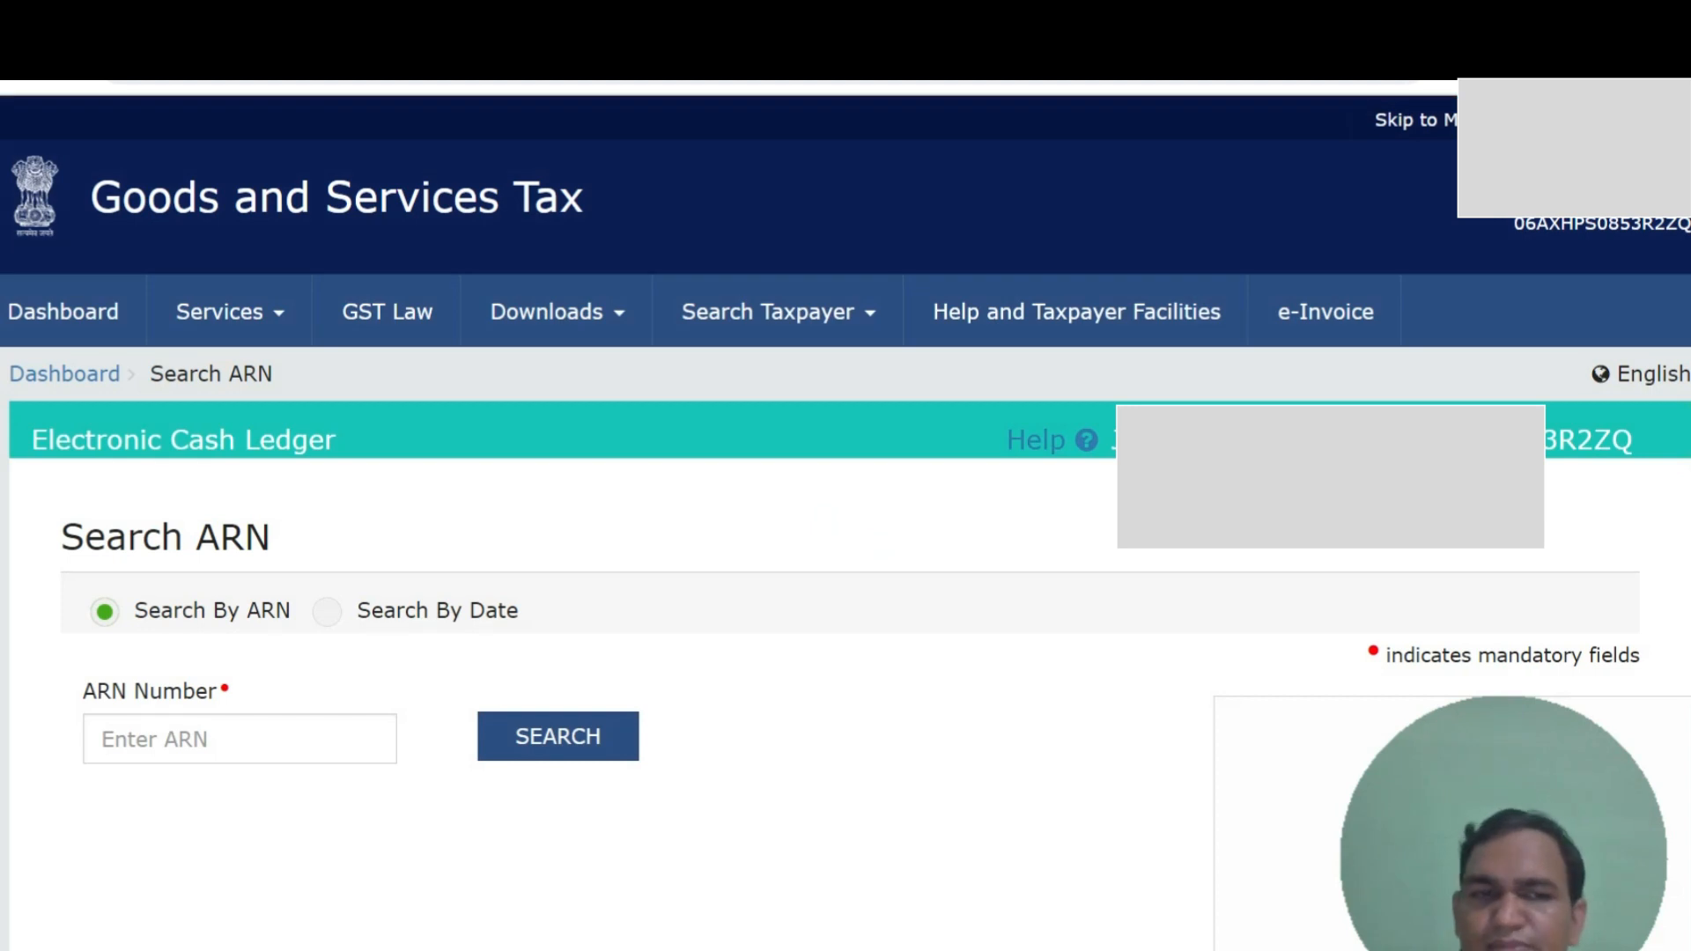
click(327, 612)
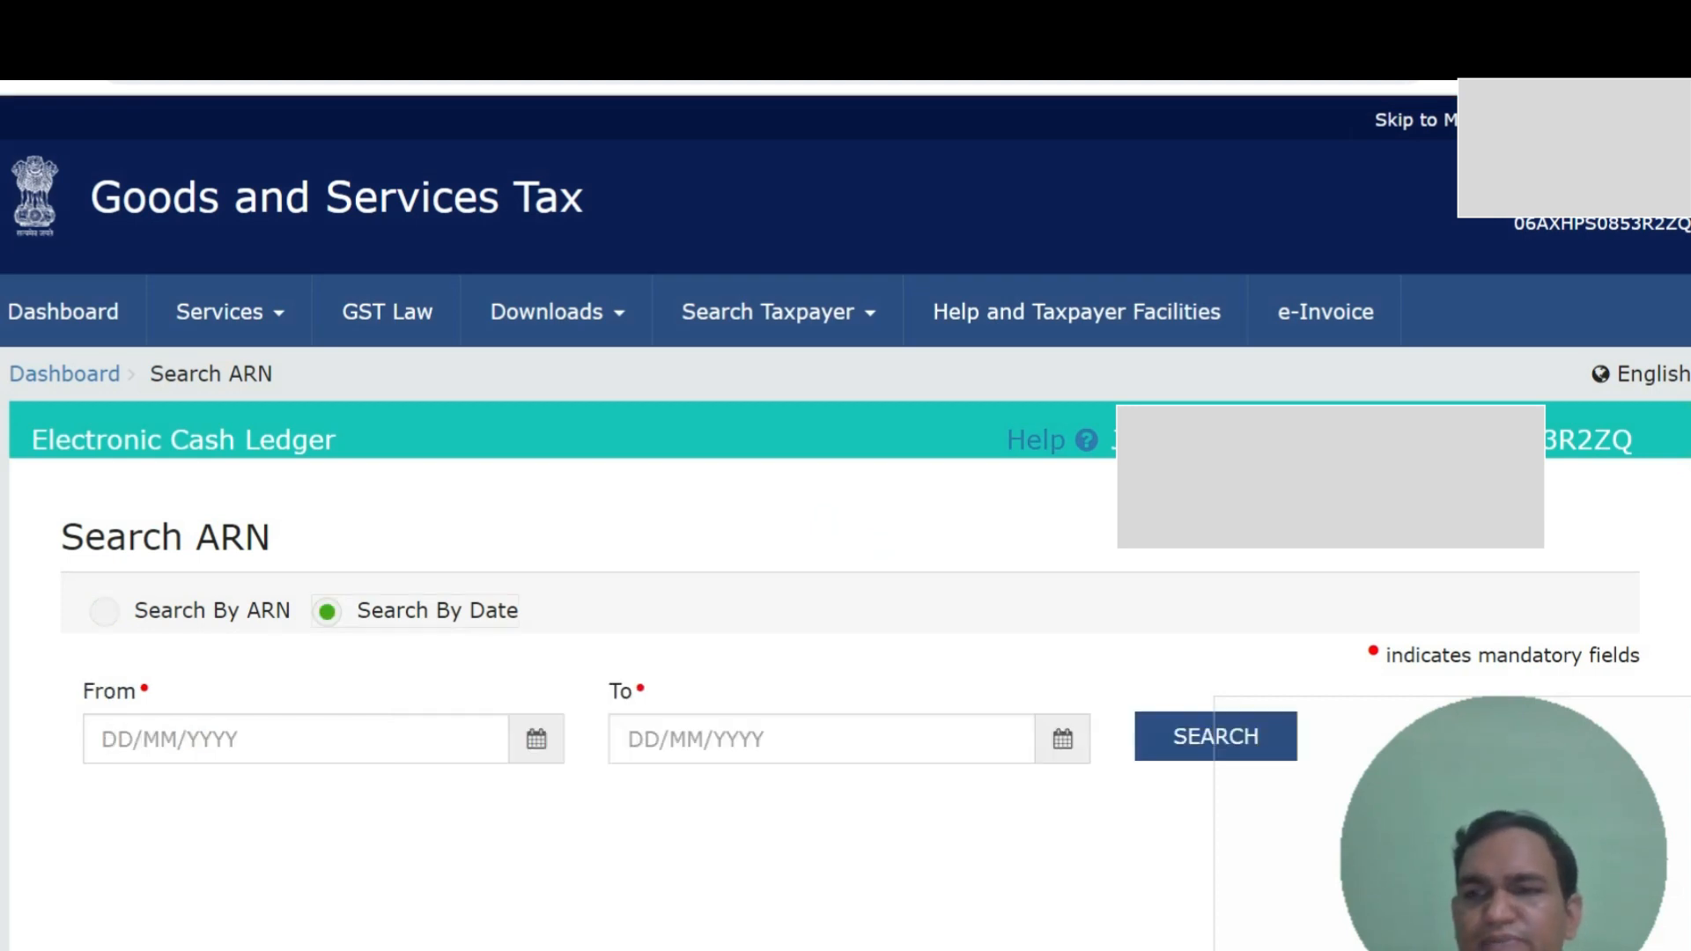
scroll(845, 523, down, 2)
click(537, 518)
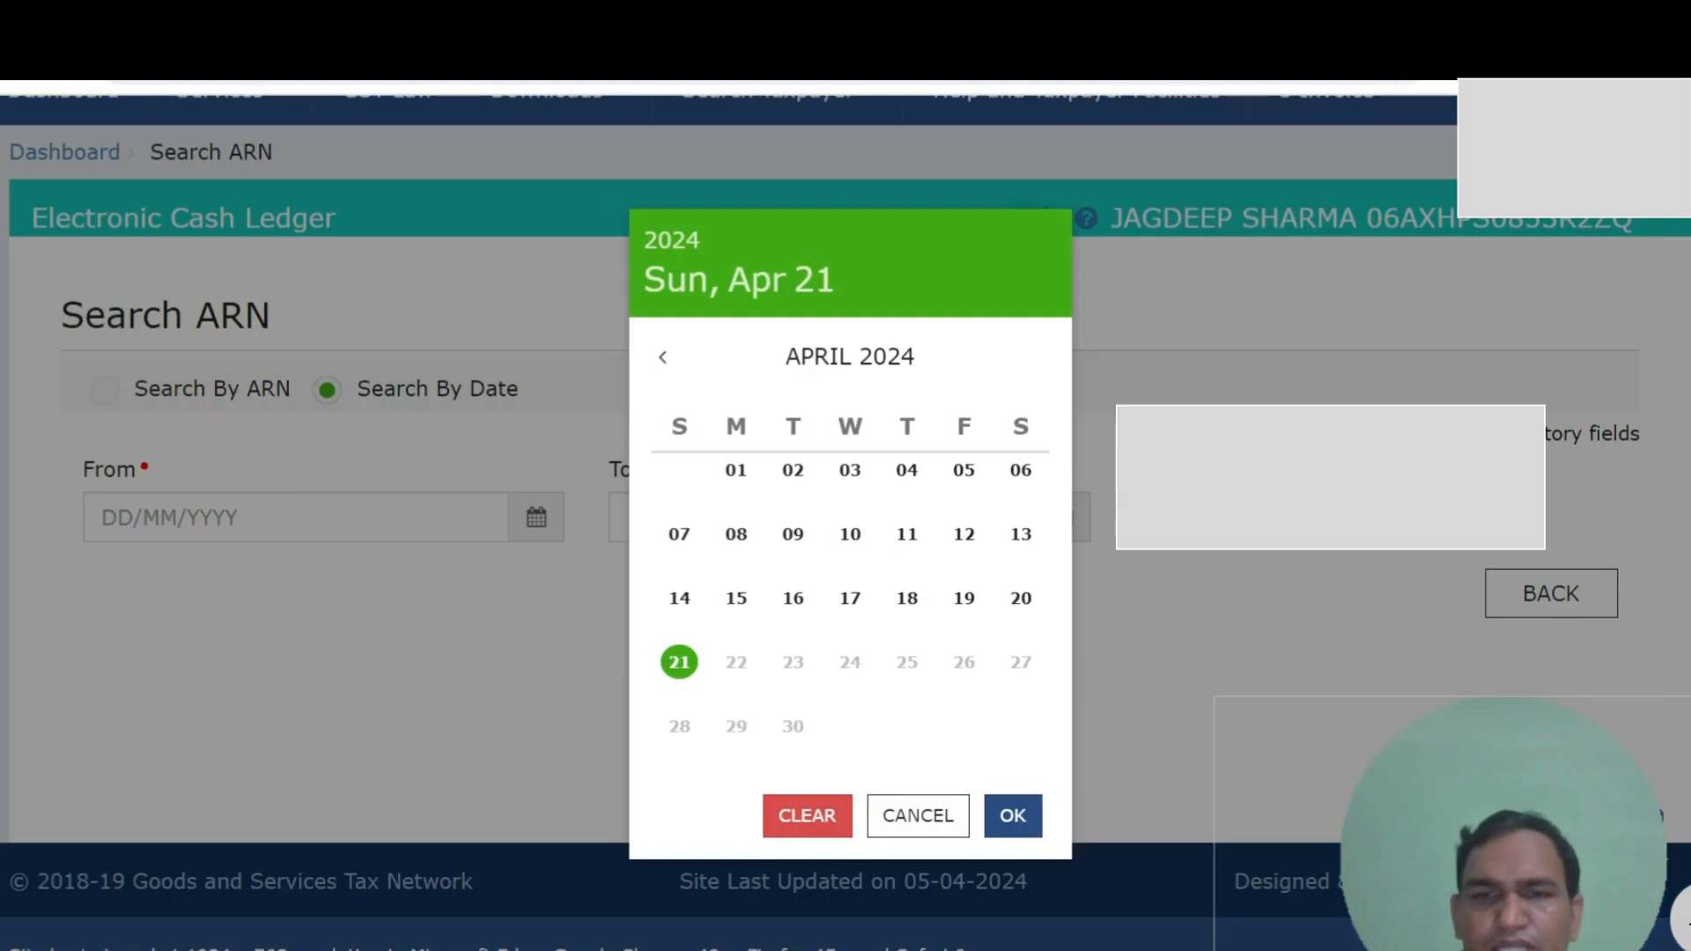
click(1013, 816)
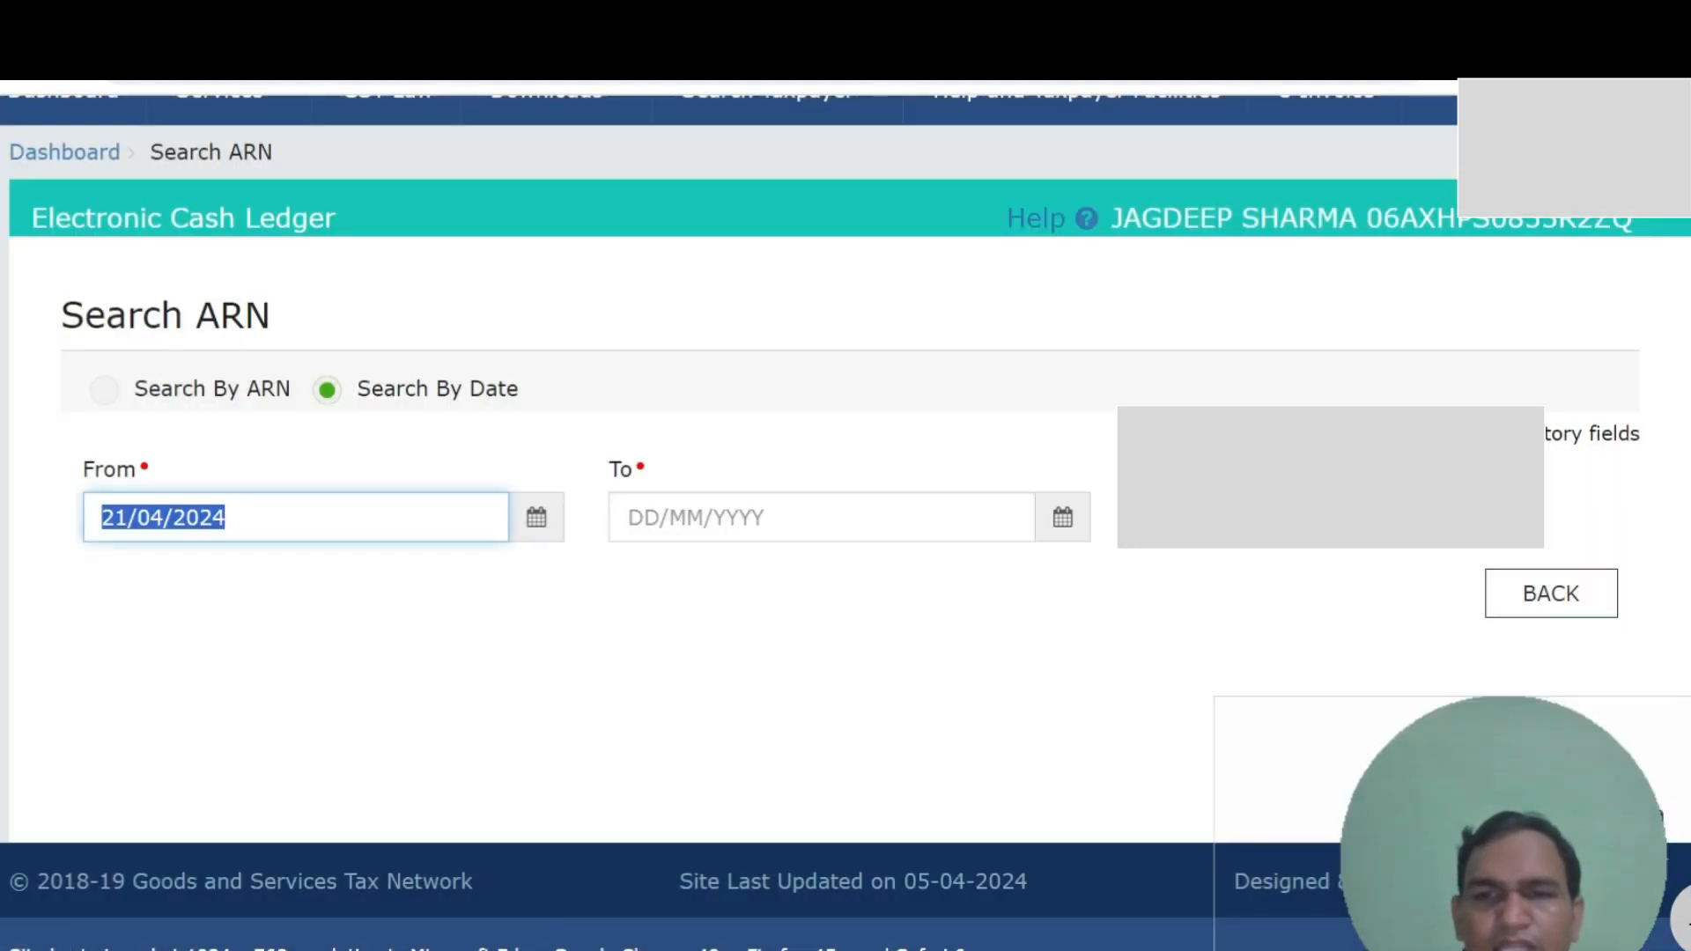
click(1064, 518)
click(1013, 817)
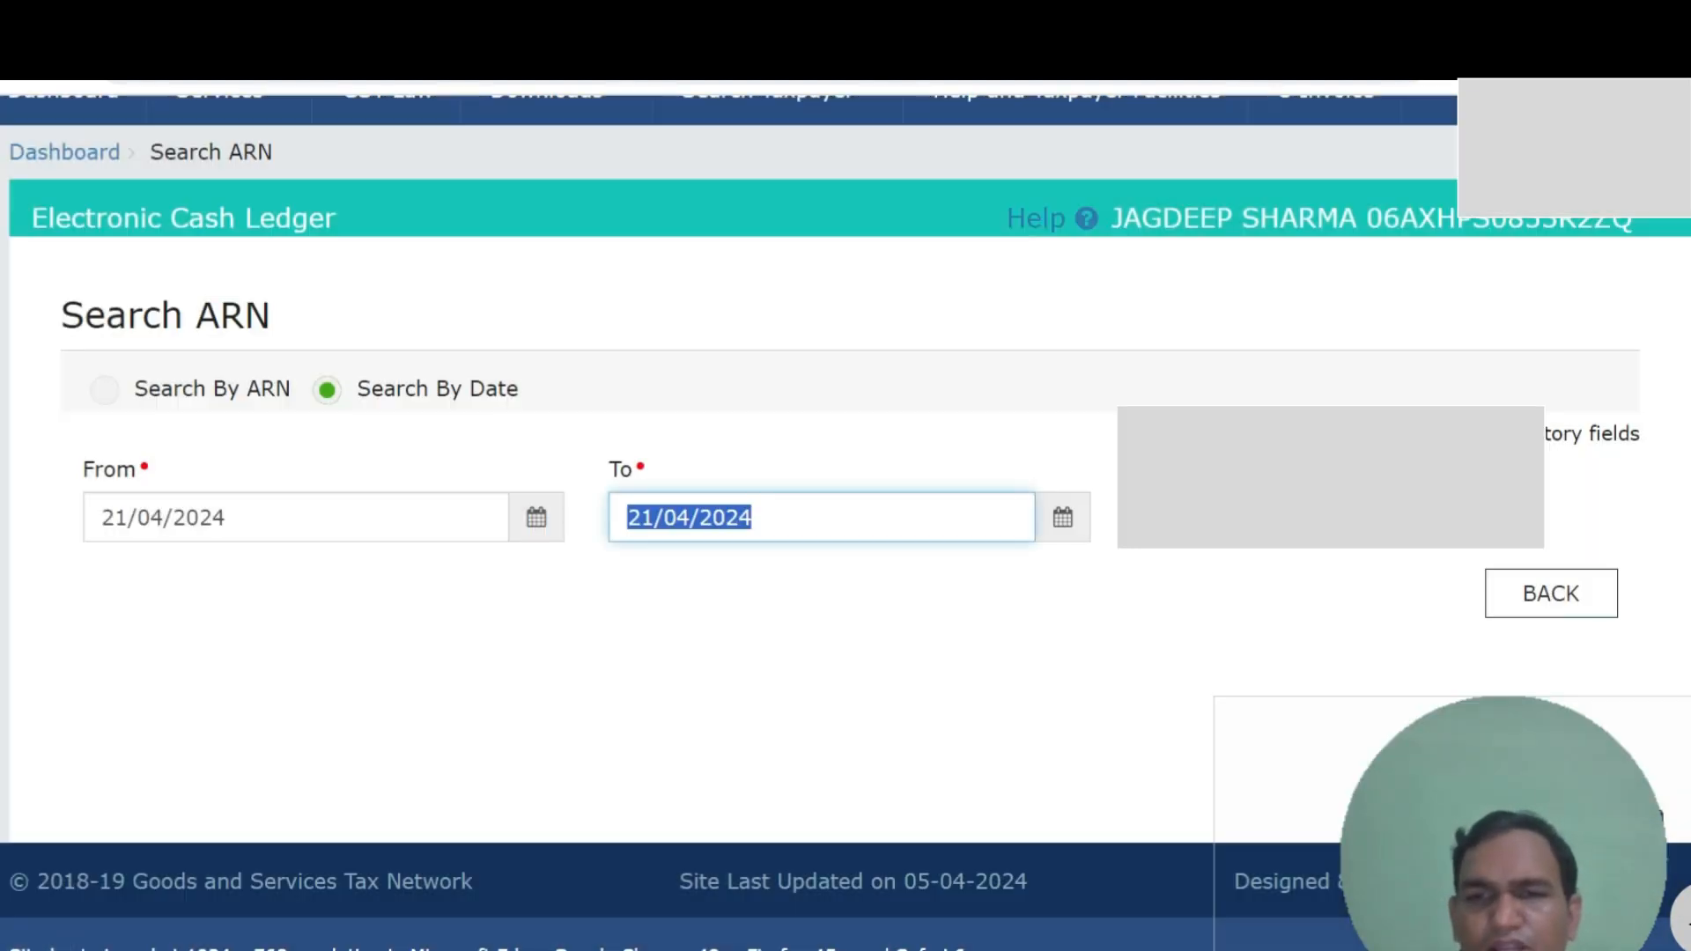
- Open the filed GST PMT-09 from the date search results and examine its cash ledger balances and transferred amounts
scroll(846, 523, down, 1)
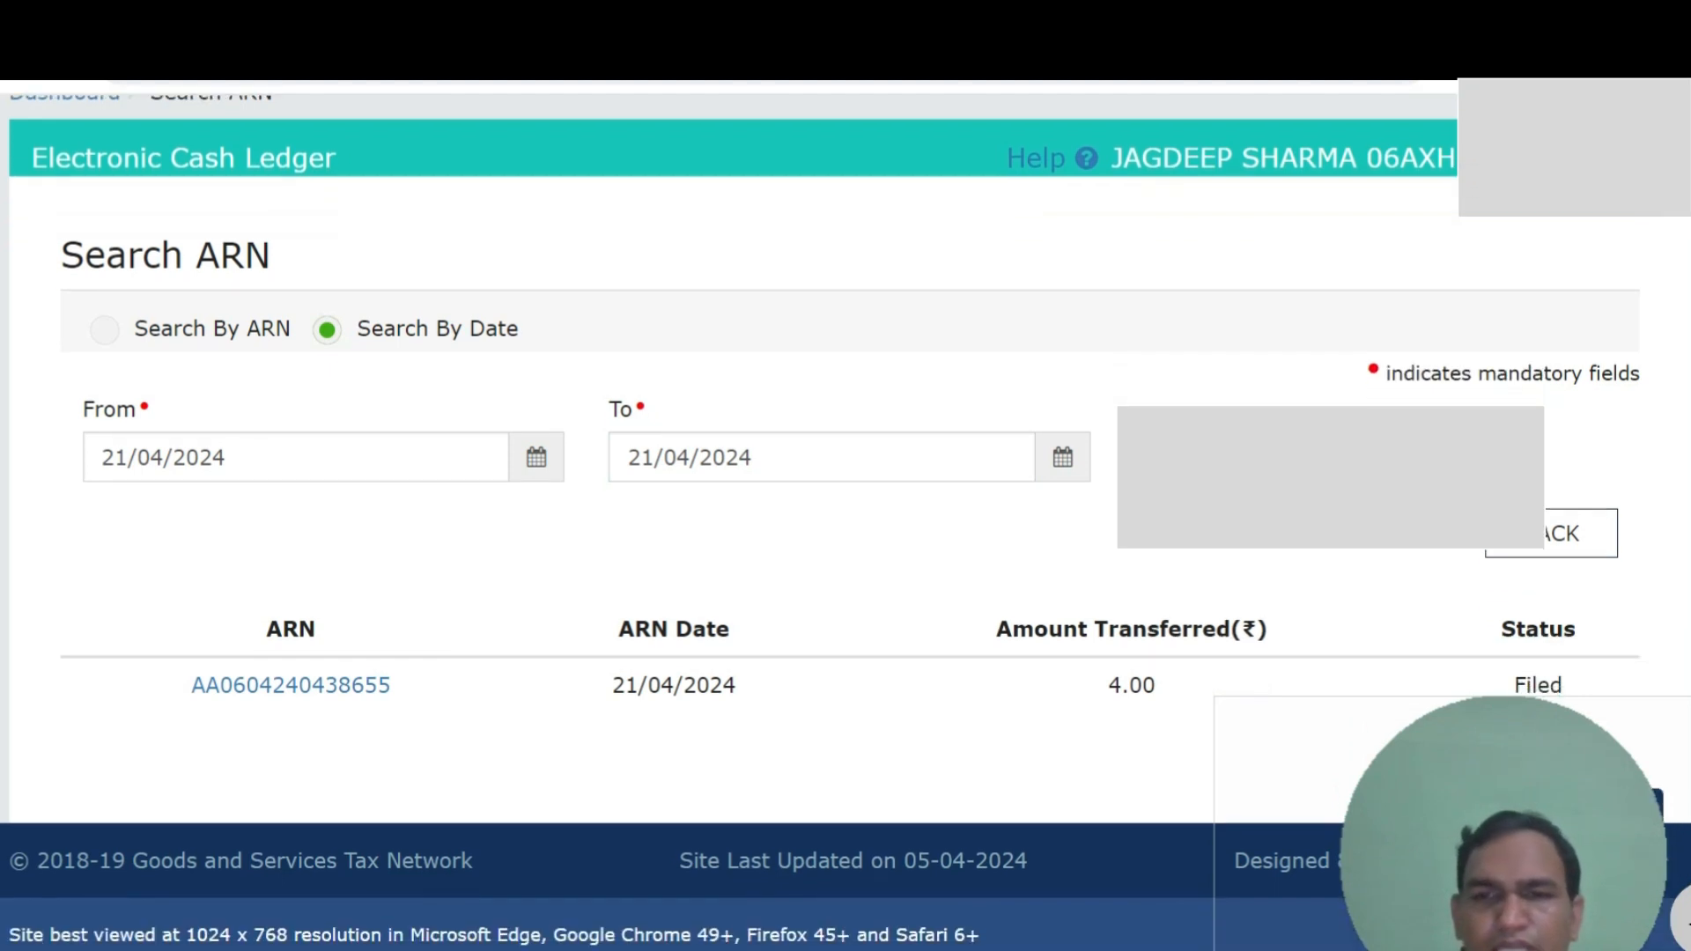
click(291, 686)
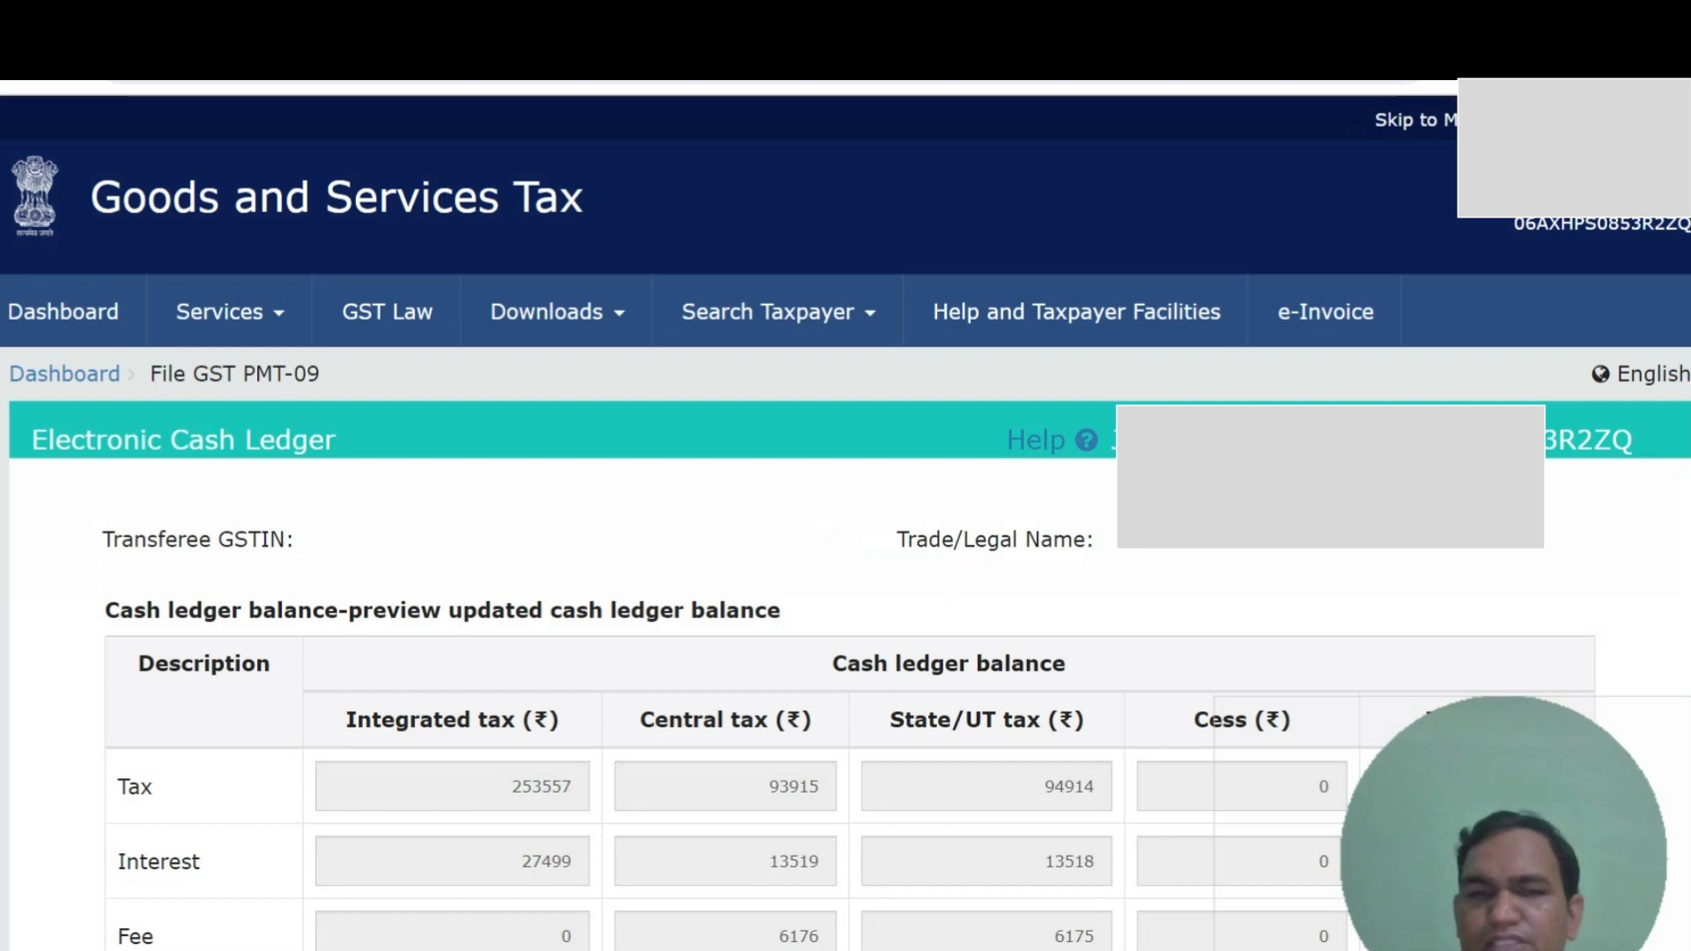
scroll(846, 523, down, 8)
scroll(846, 524, down, 4)
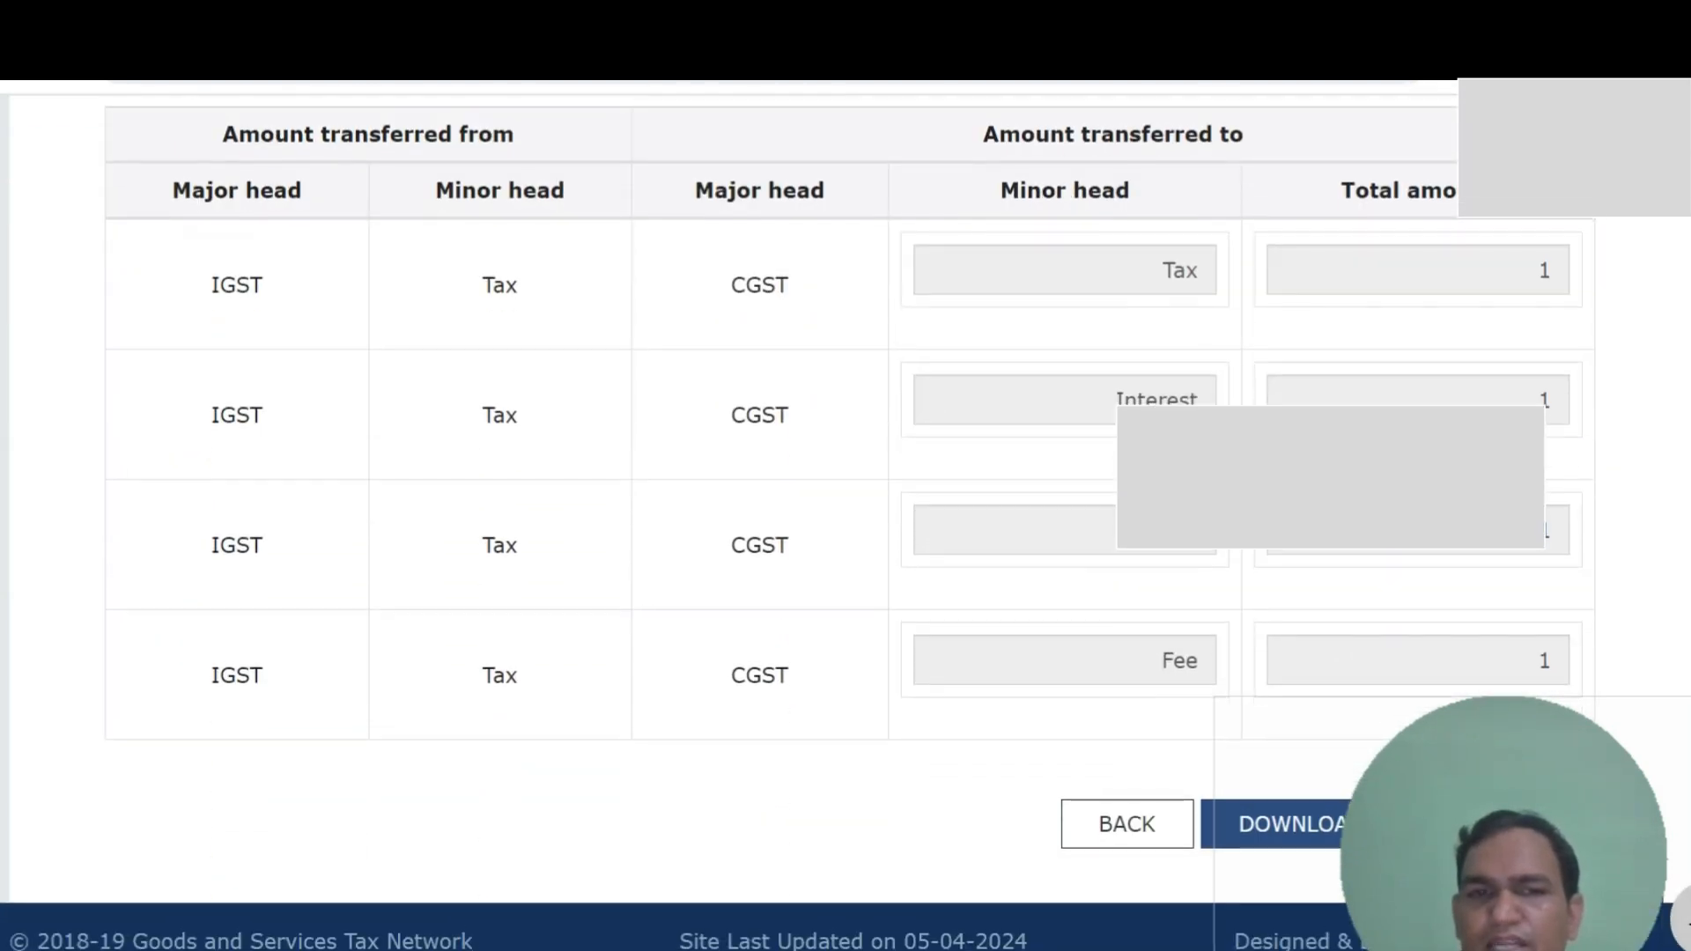
scroll(846, 523, up, 1)
scroll(846, 523, down, 1)
scroll(845, 523, down, 1)
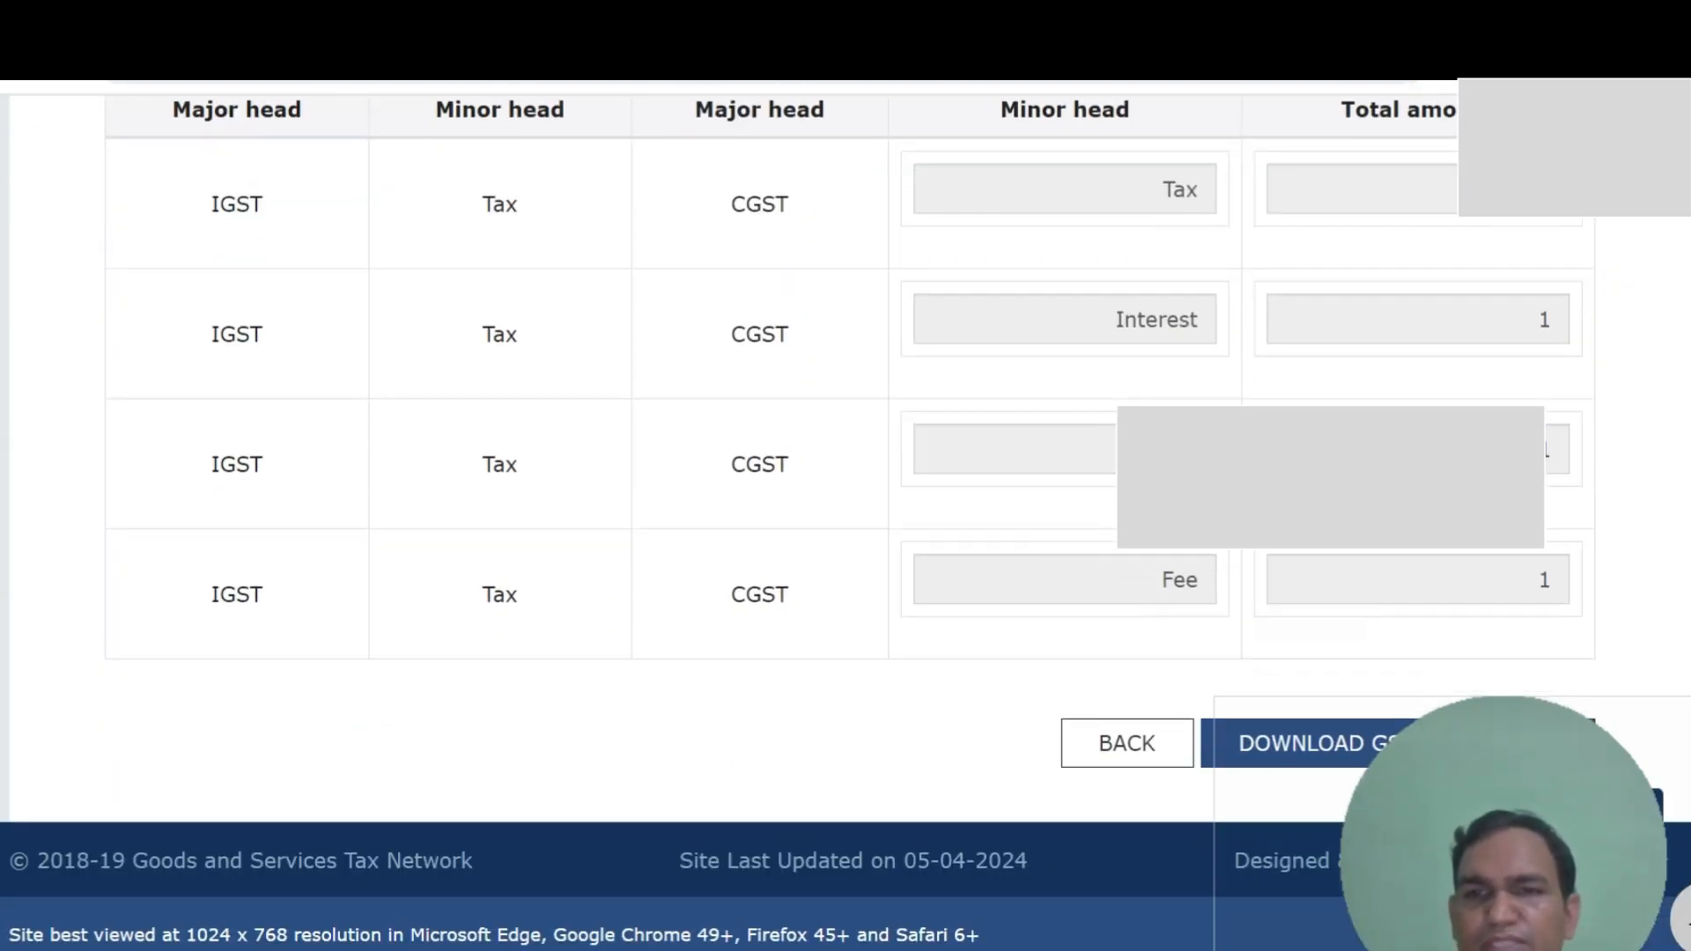
scroll(846, 523, up, 13)
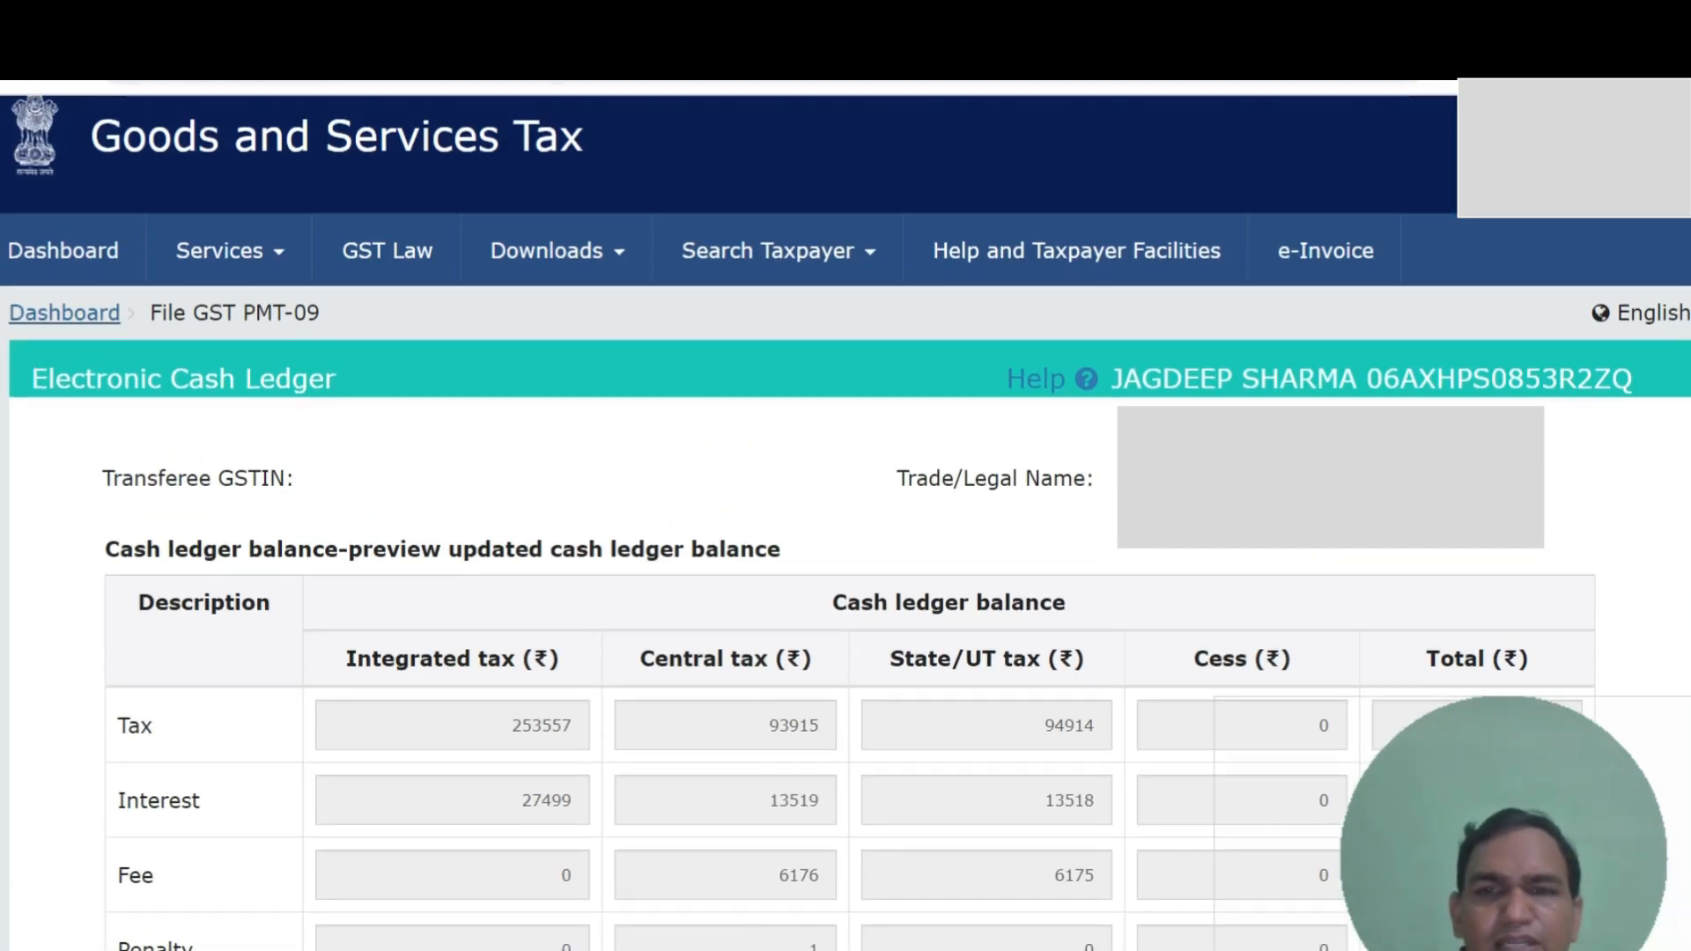
- Return to the Electronic Cash Ledger and open GST PMT-09 for transfer to a different GSTIN on the same PAN
click(229, 251)
mouse_move(217, 316)
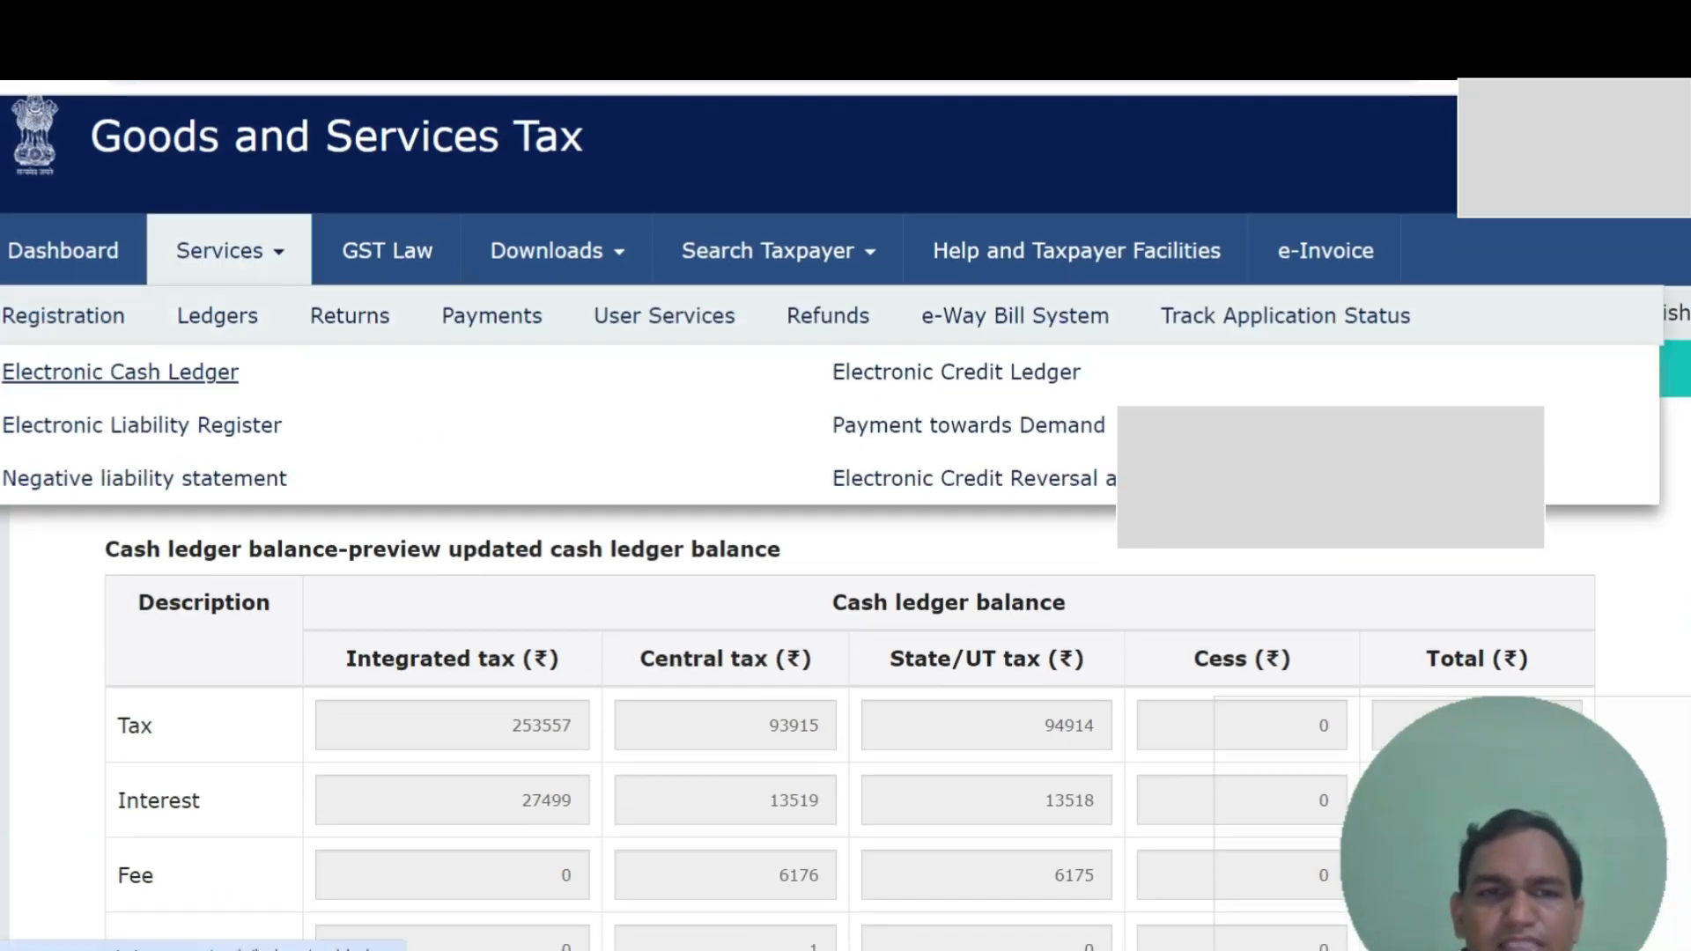
click(117, 375)
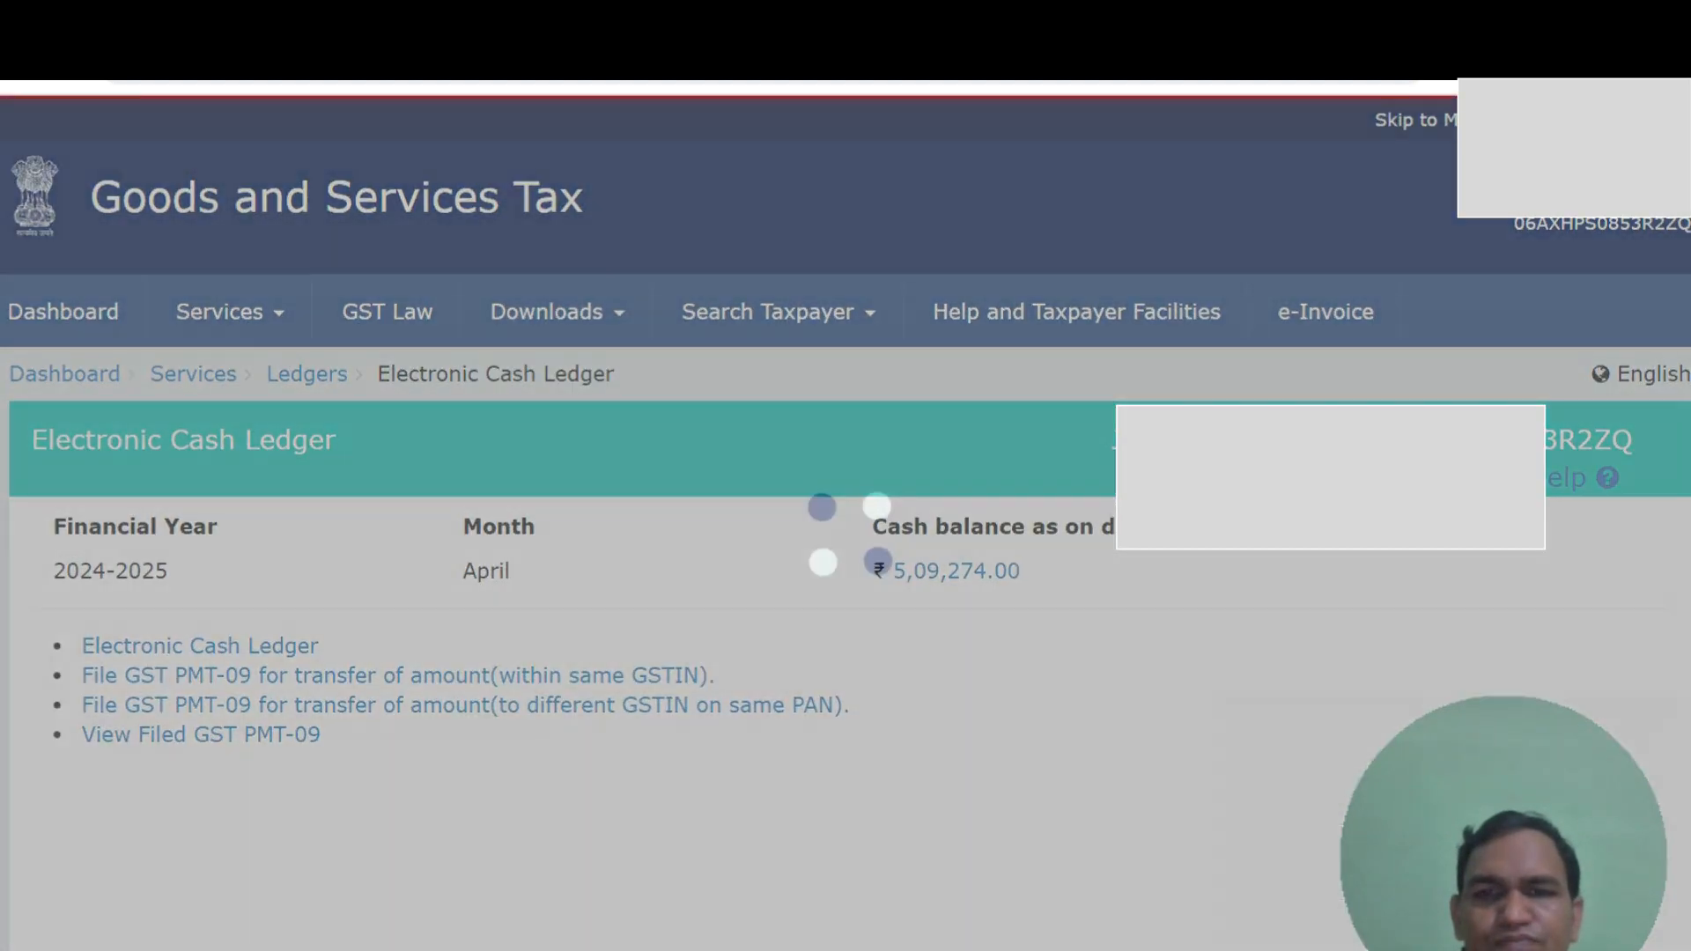
scroll(845, 523, down, 3)
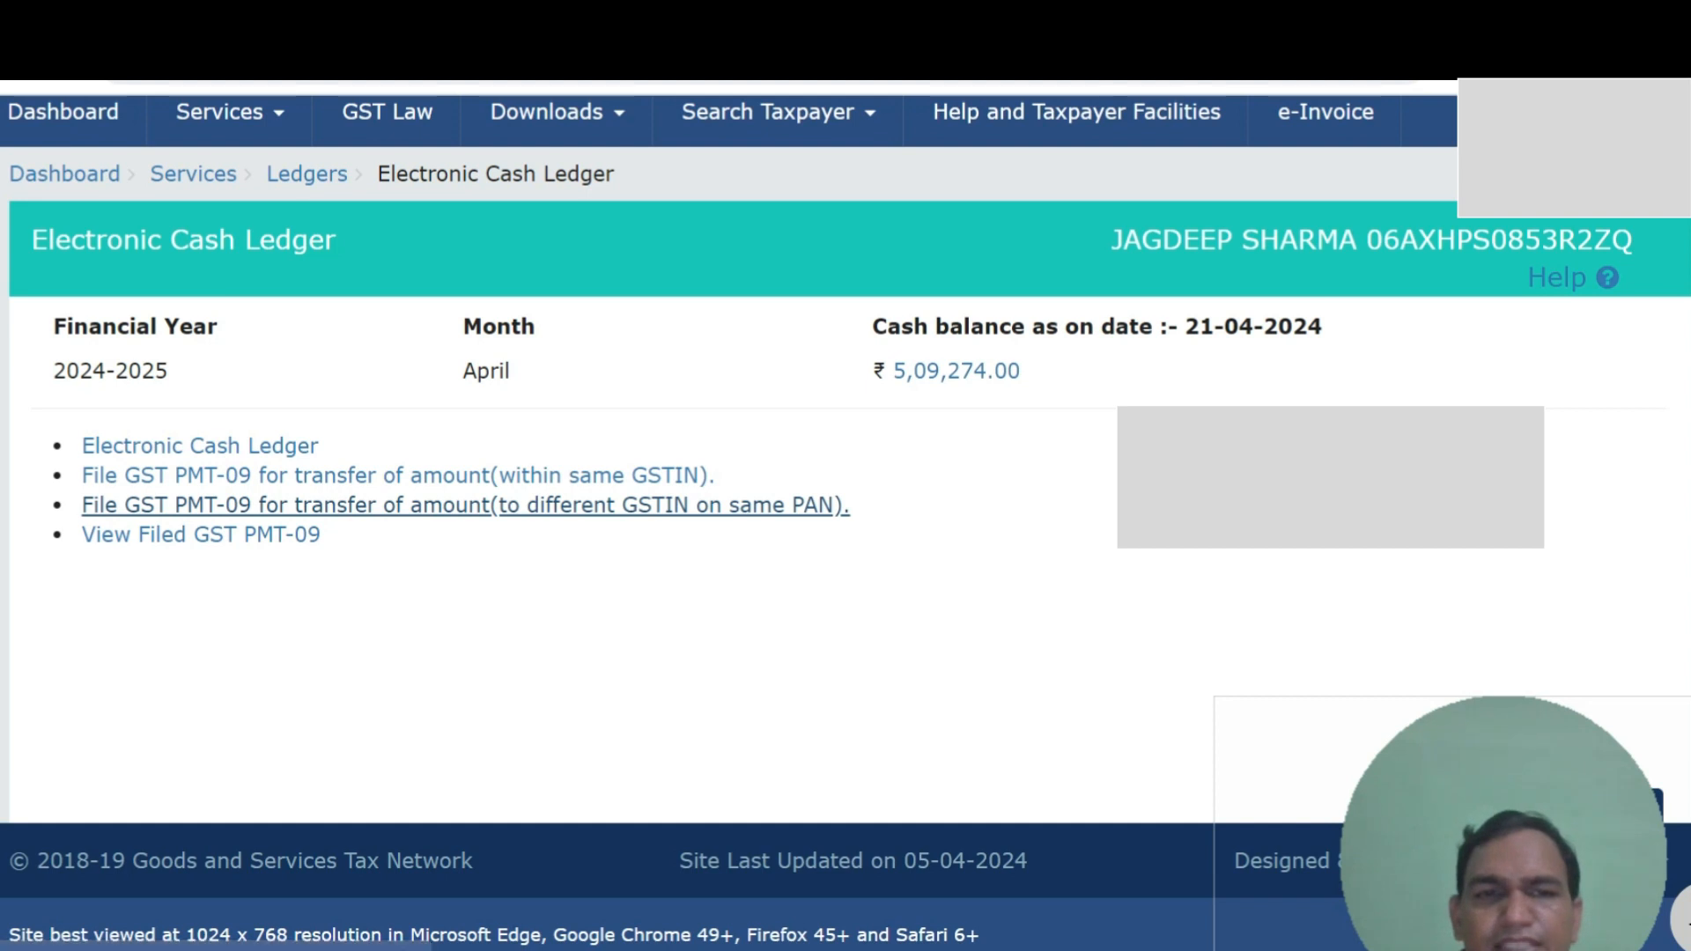
click(819, 506)
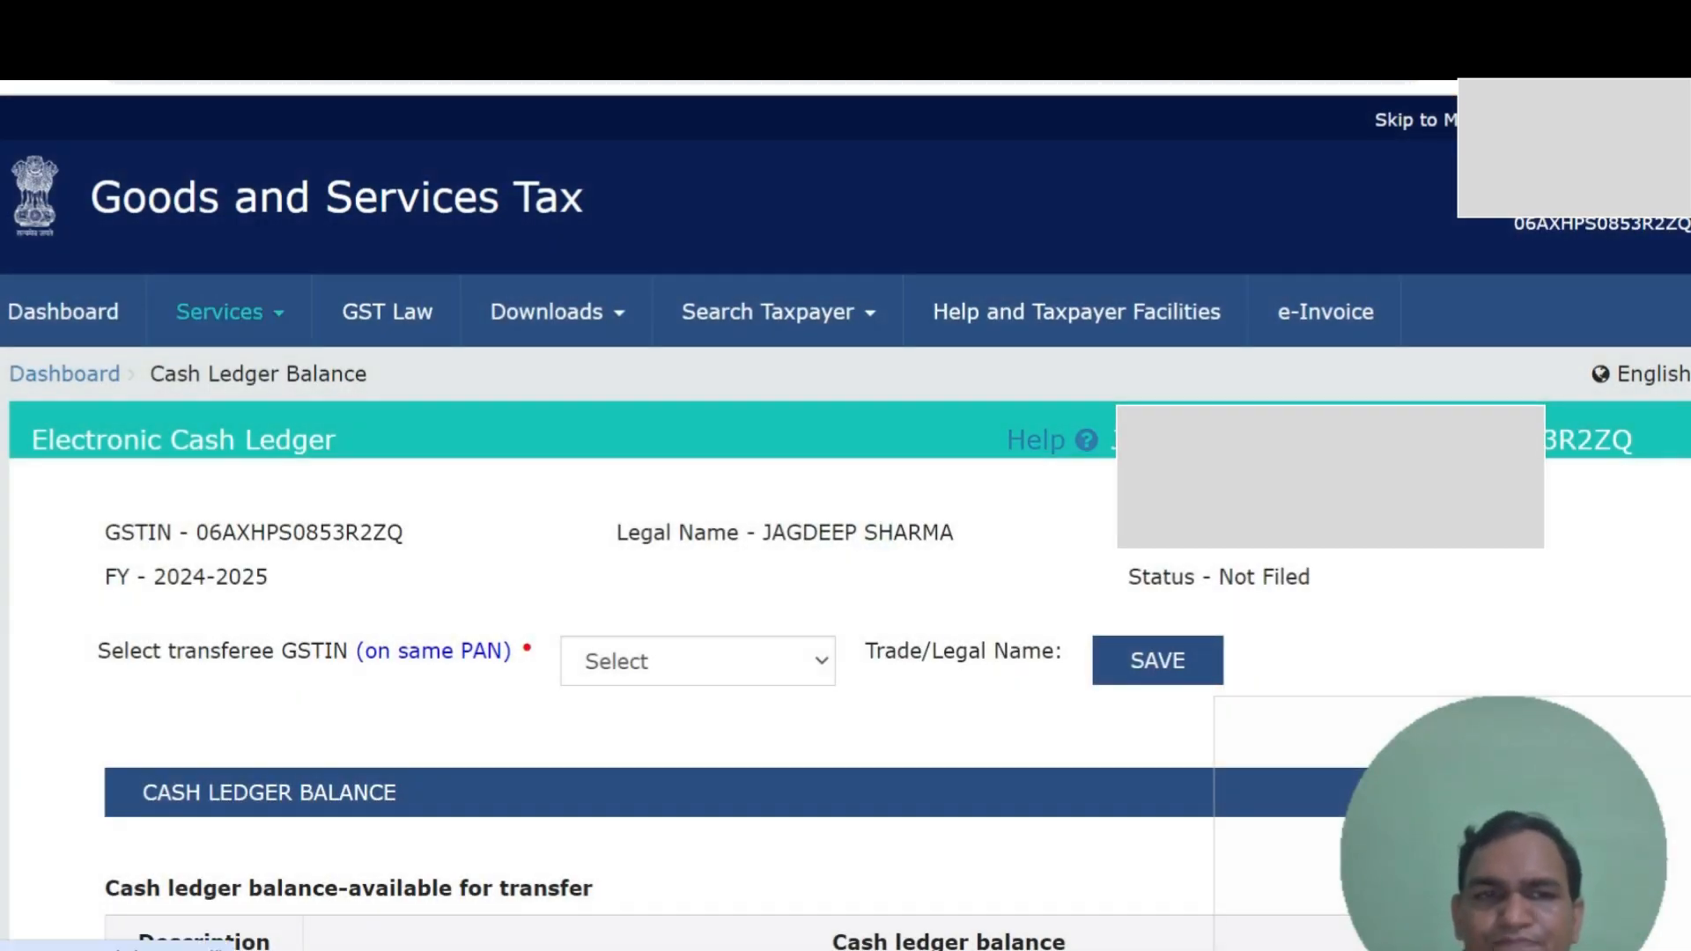
- Go back to the Electronic Cash Ledger page and reopen the GST PMT-09 form for a different GSTIN on the same PAN
click(229, 312)
mouse_move(217, 377)
click(120, 432)
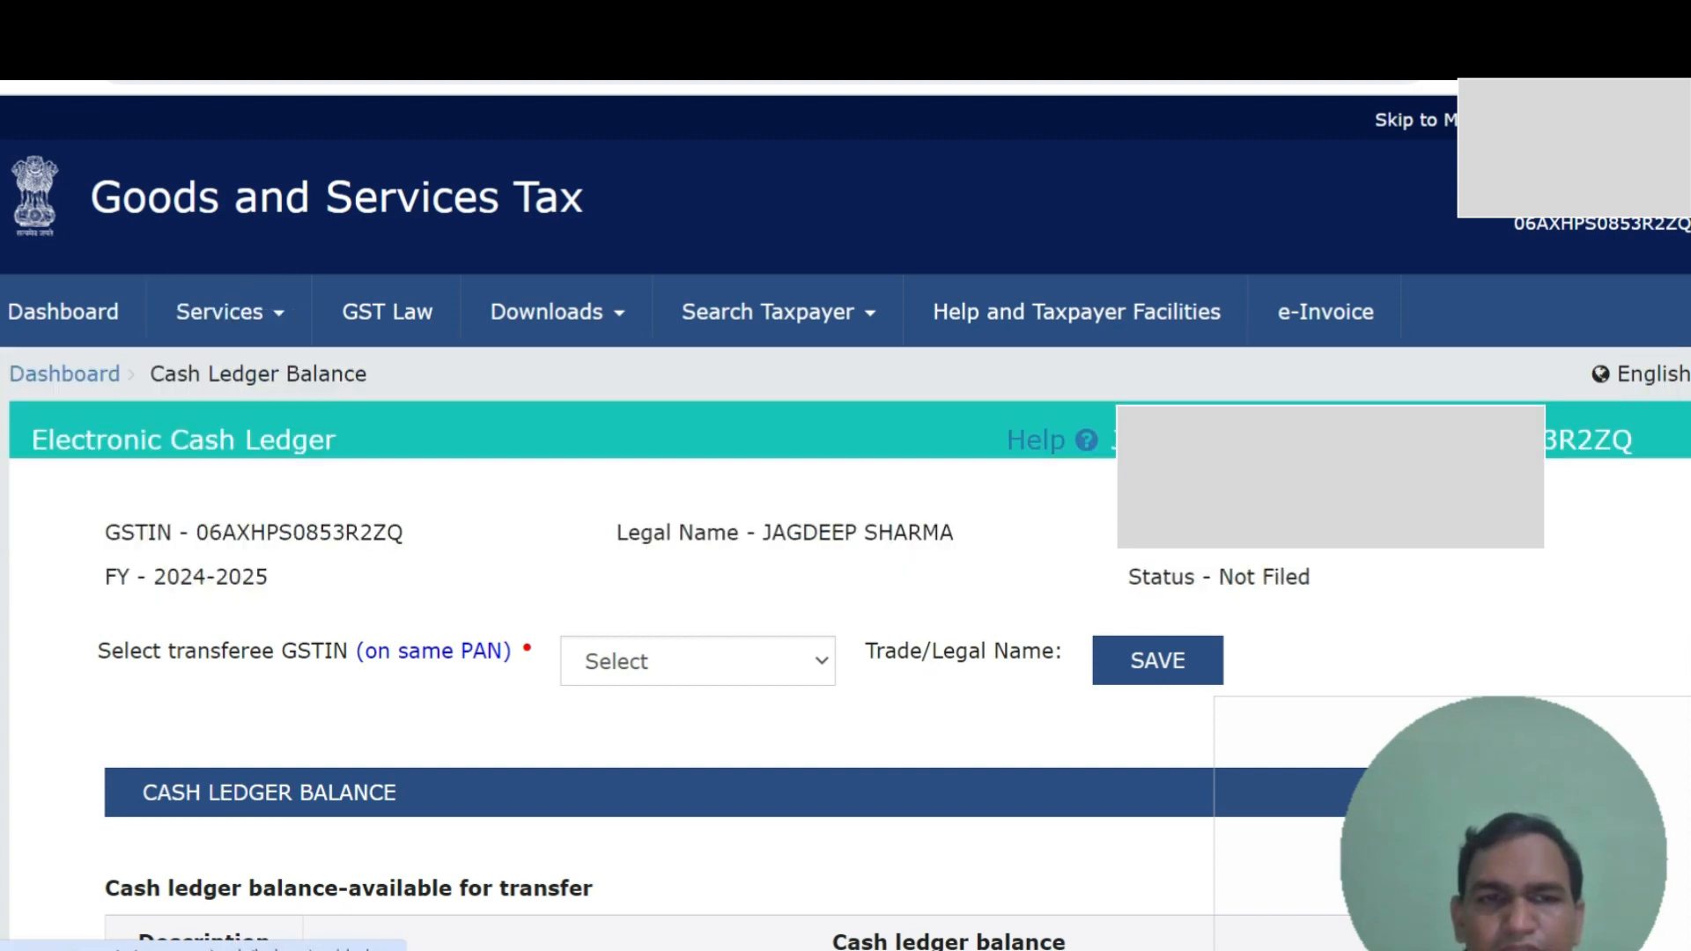
scroll(467, 546, down, 2)
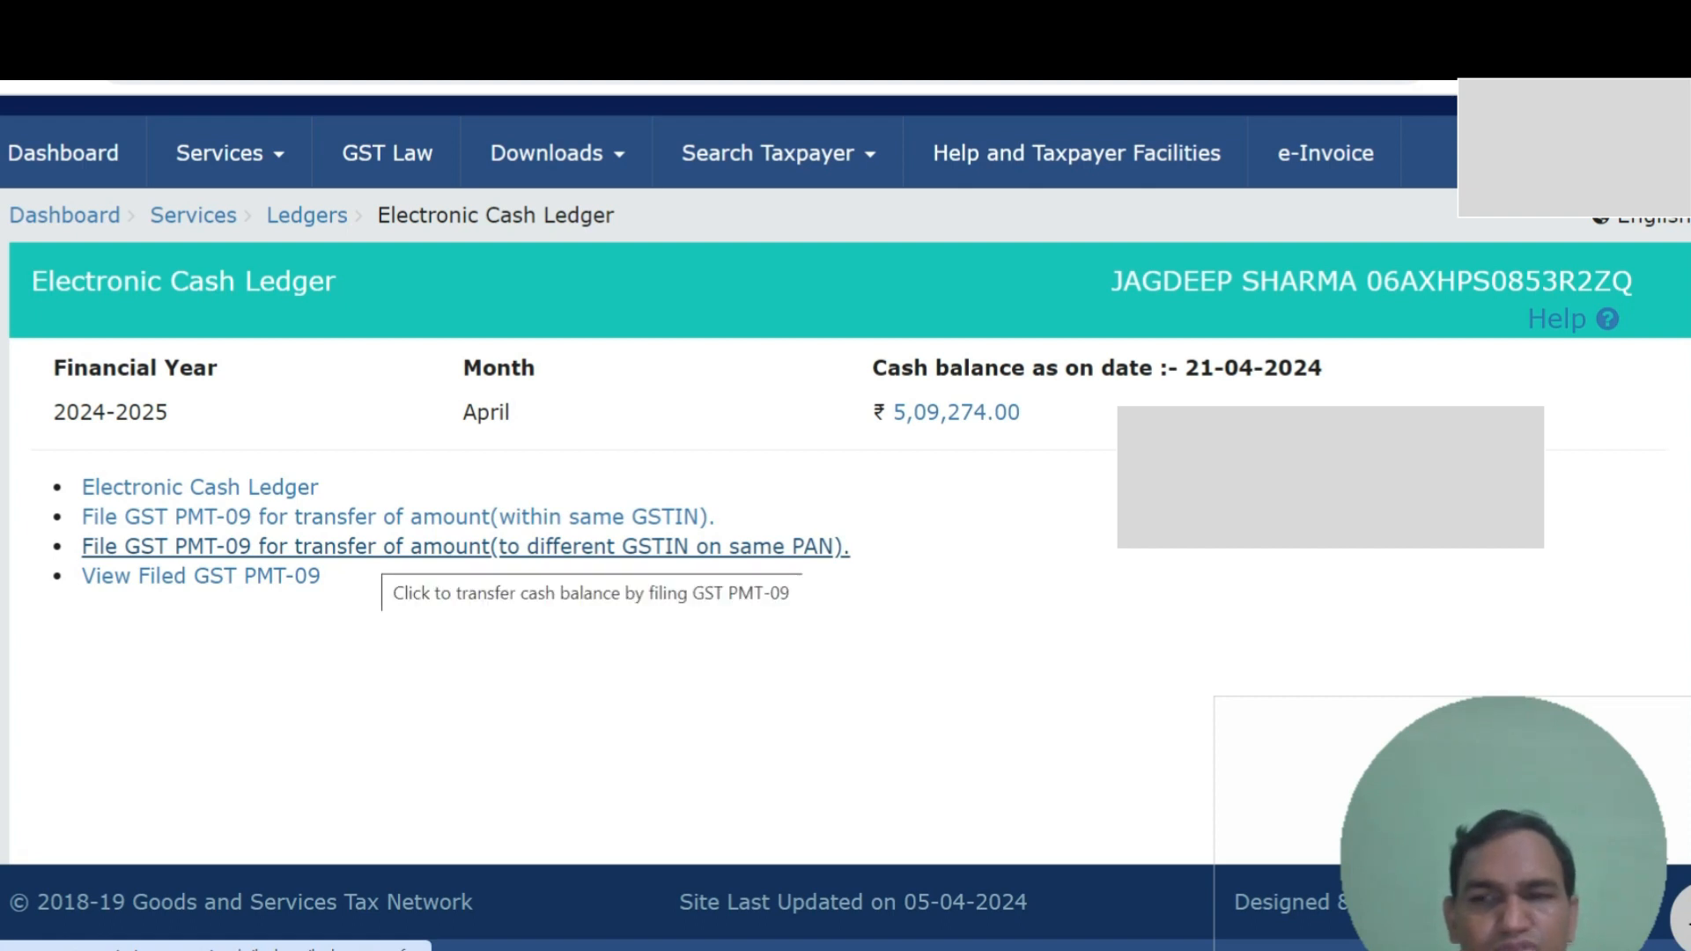
click(388, 546)
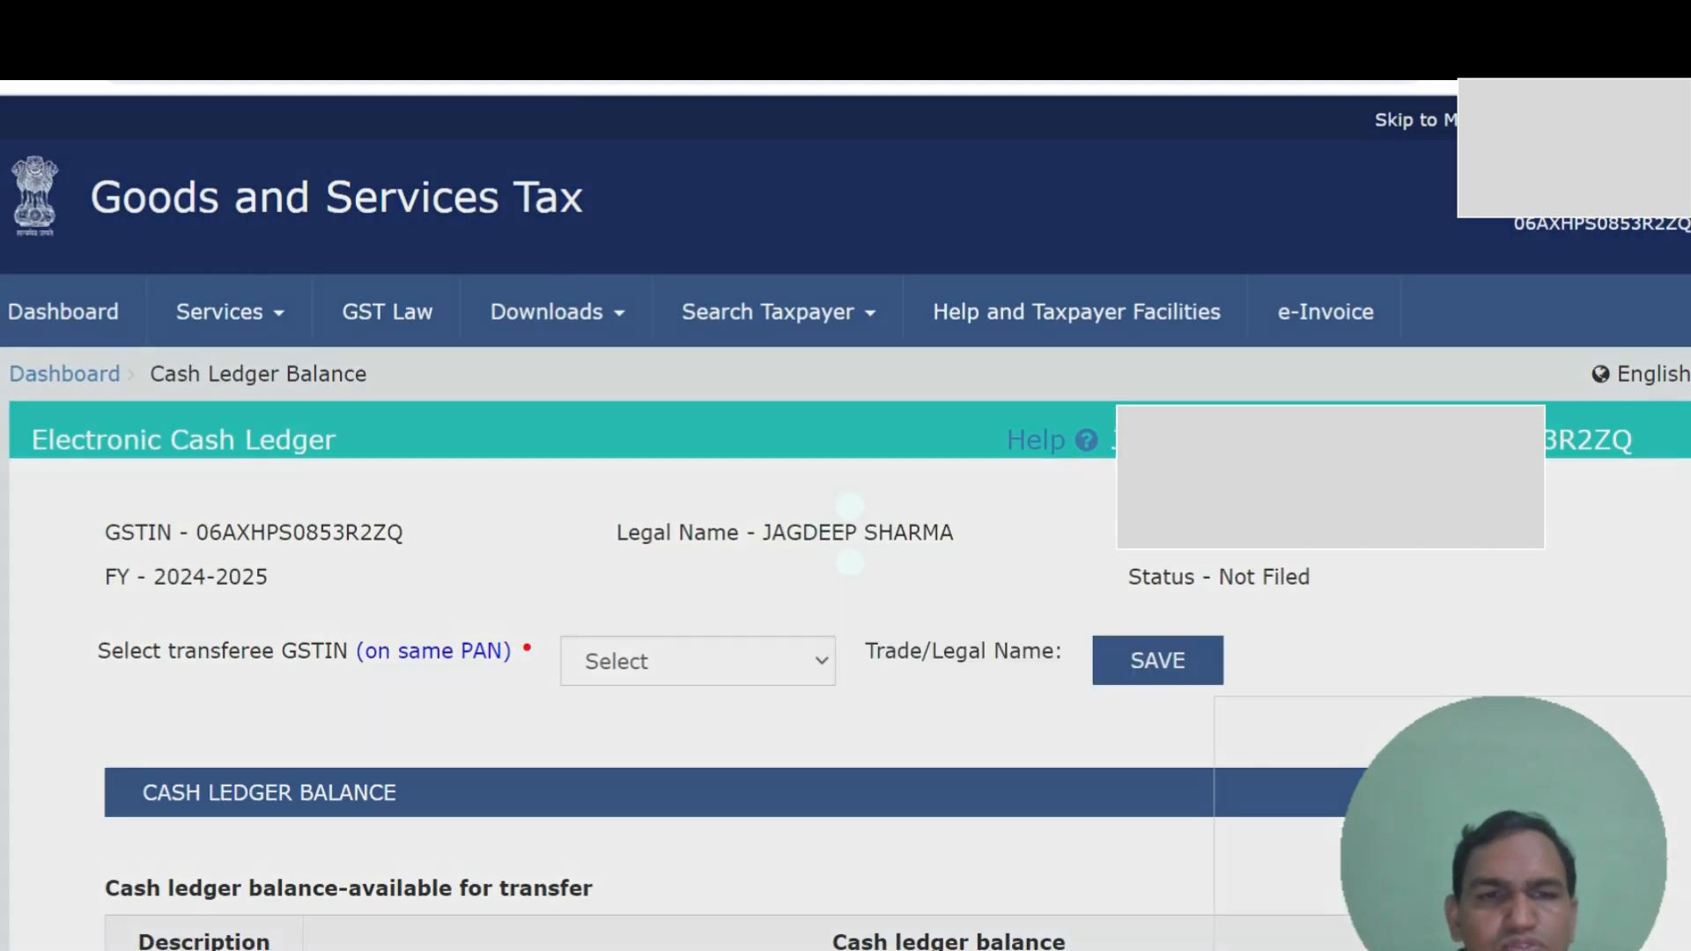
- Try to save the other GSTIN on the same PAN as the transferee, and dismiss the resulting alert
scroll(846, 616, down, 5)
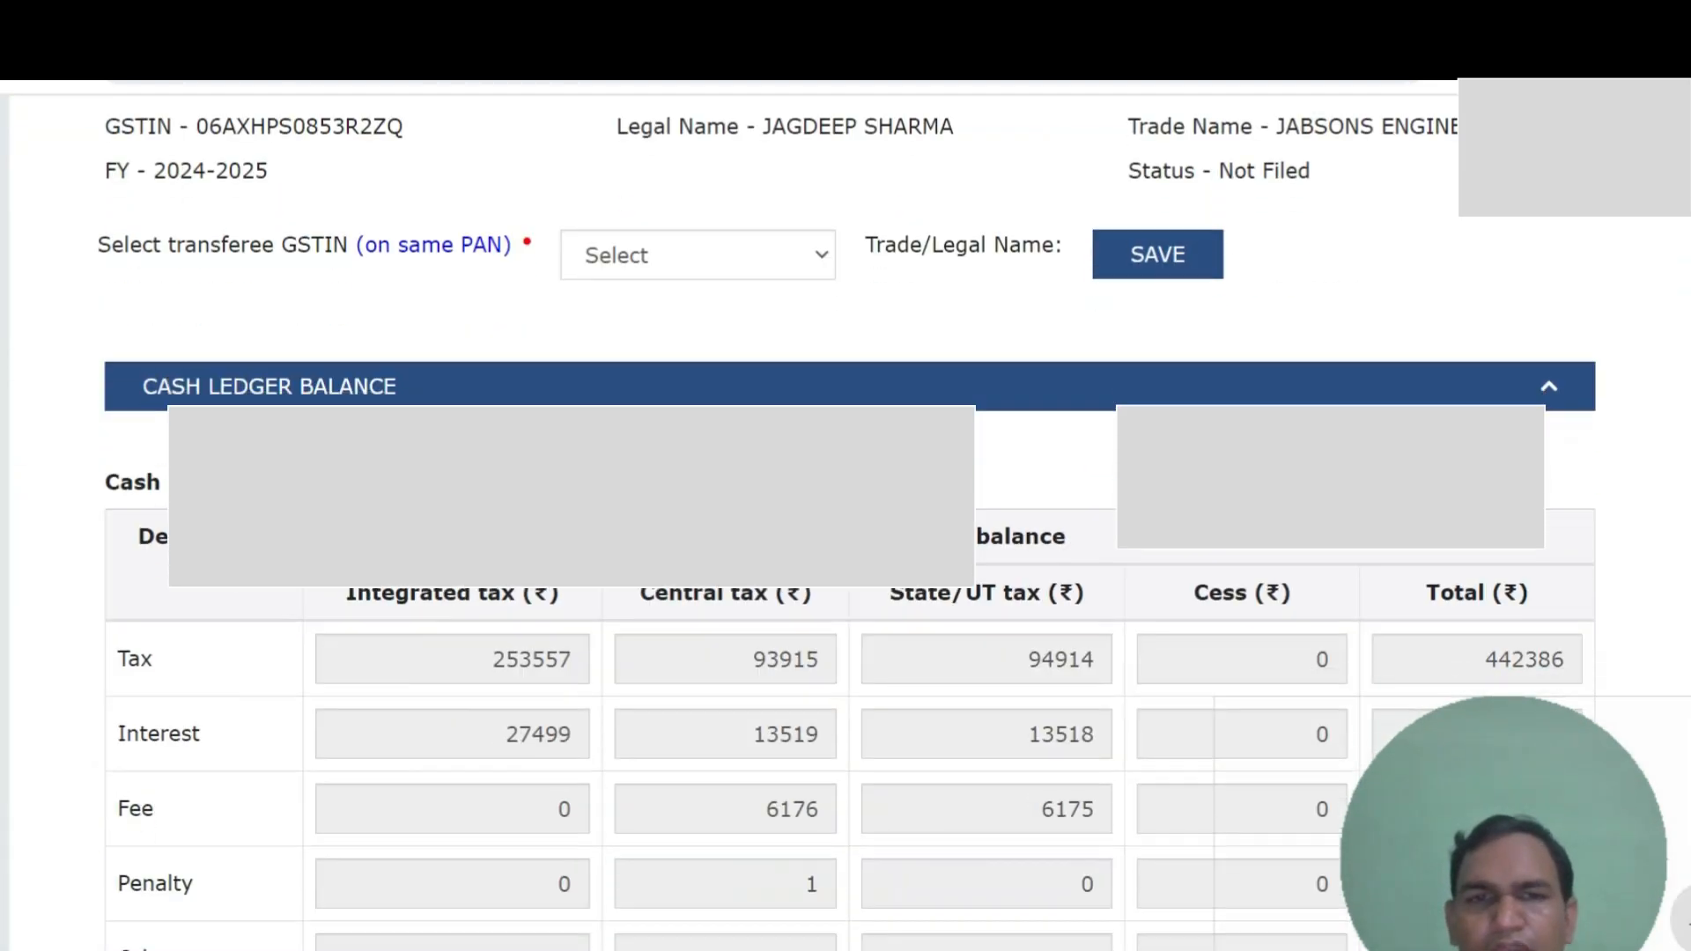
click(697, 255)
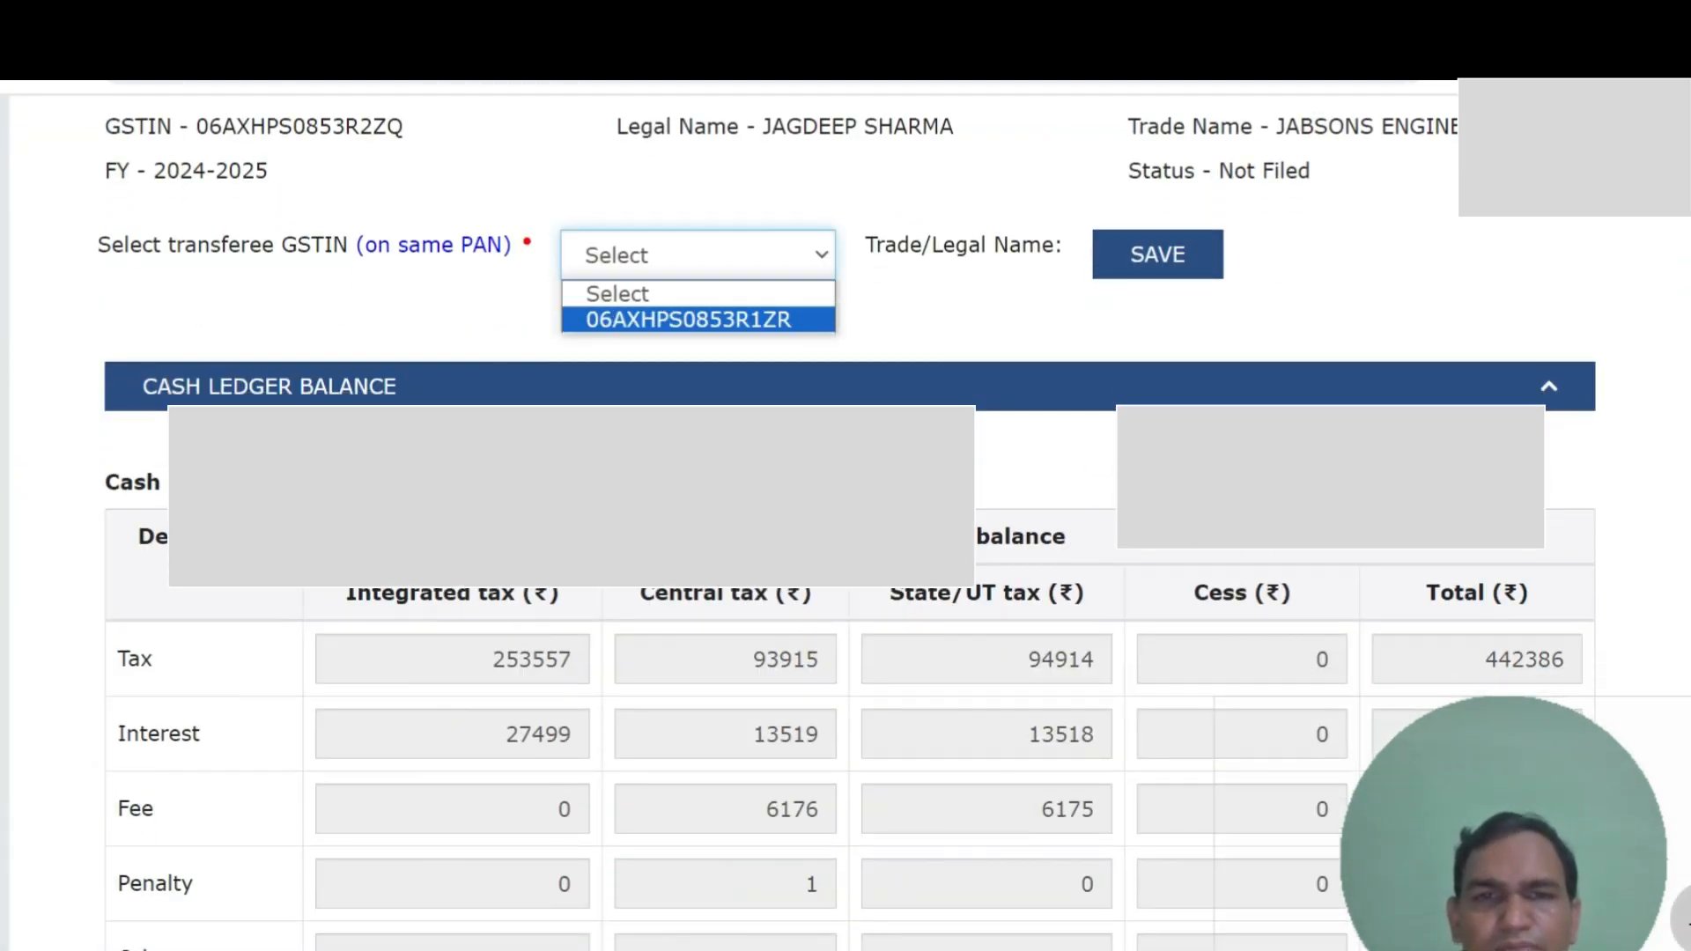
click(688, 320)
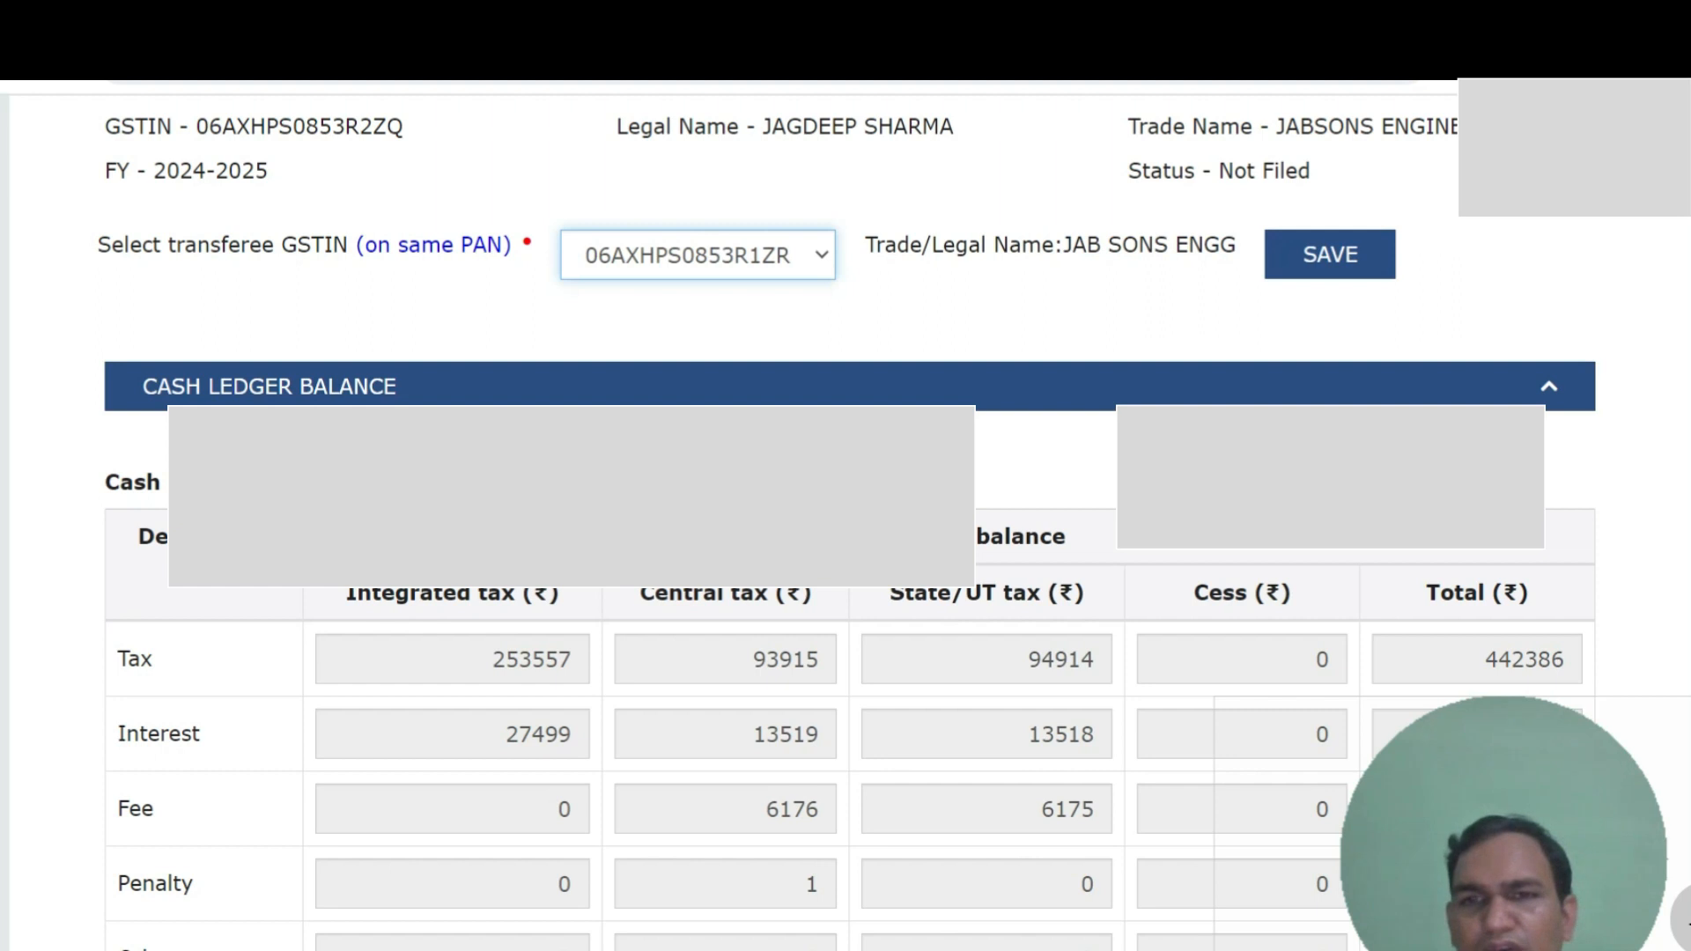
scroll(846, 529, up, 3)
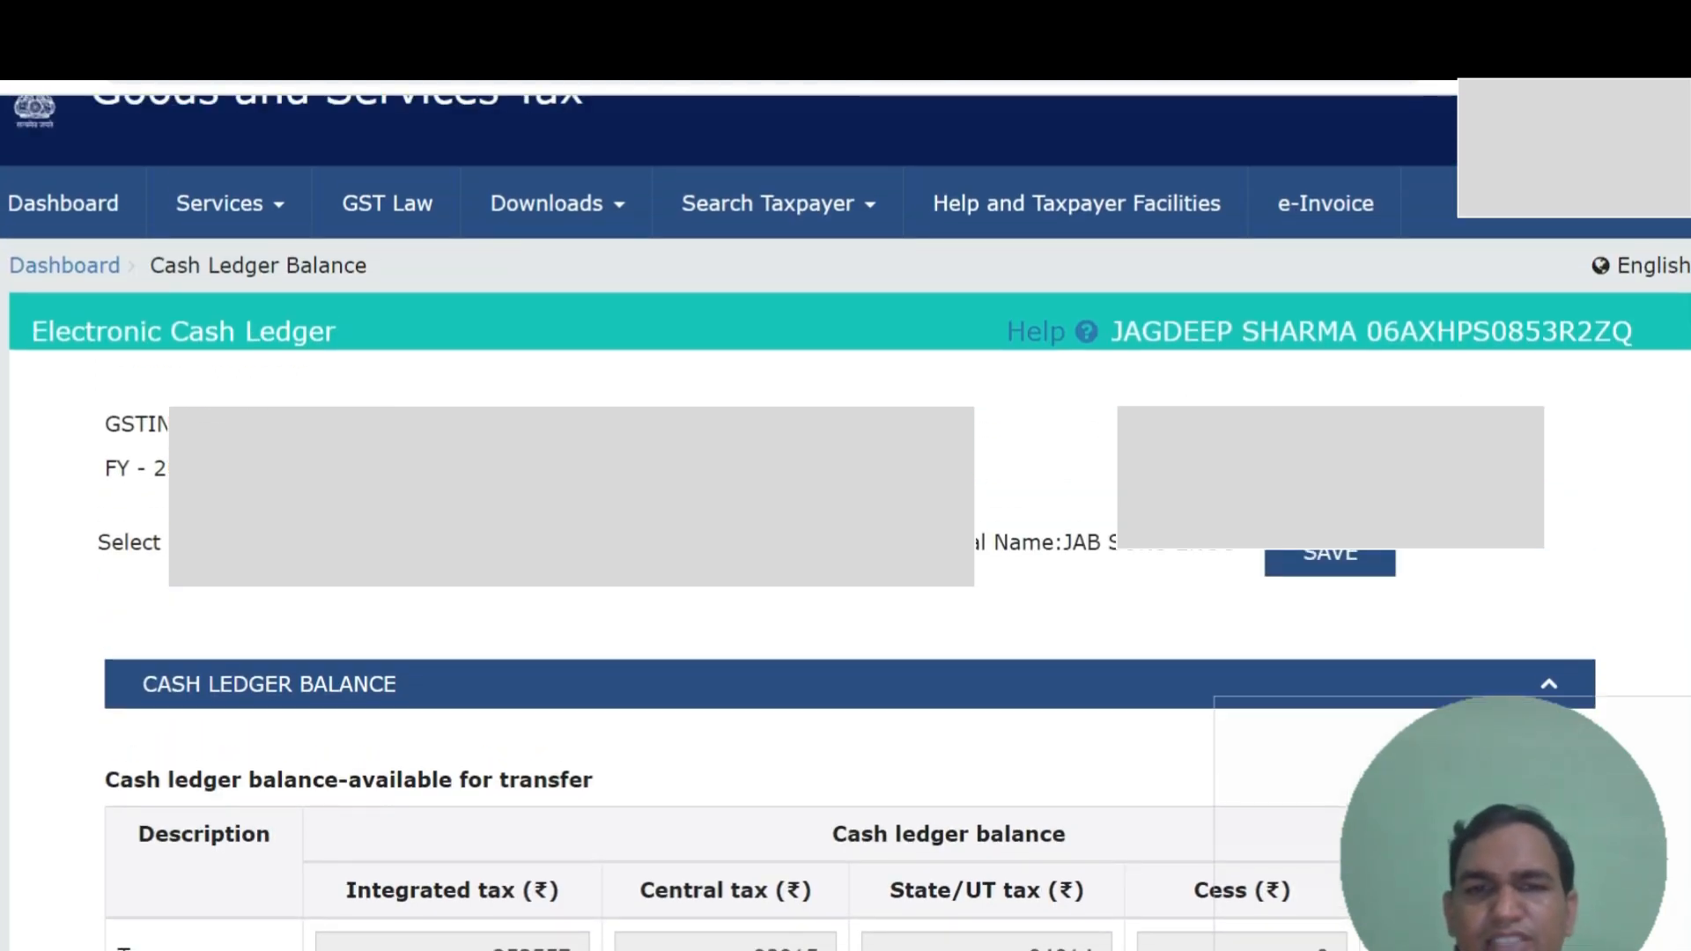
click(698, 554)
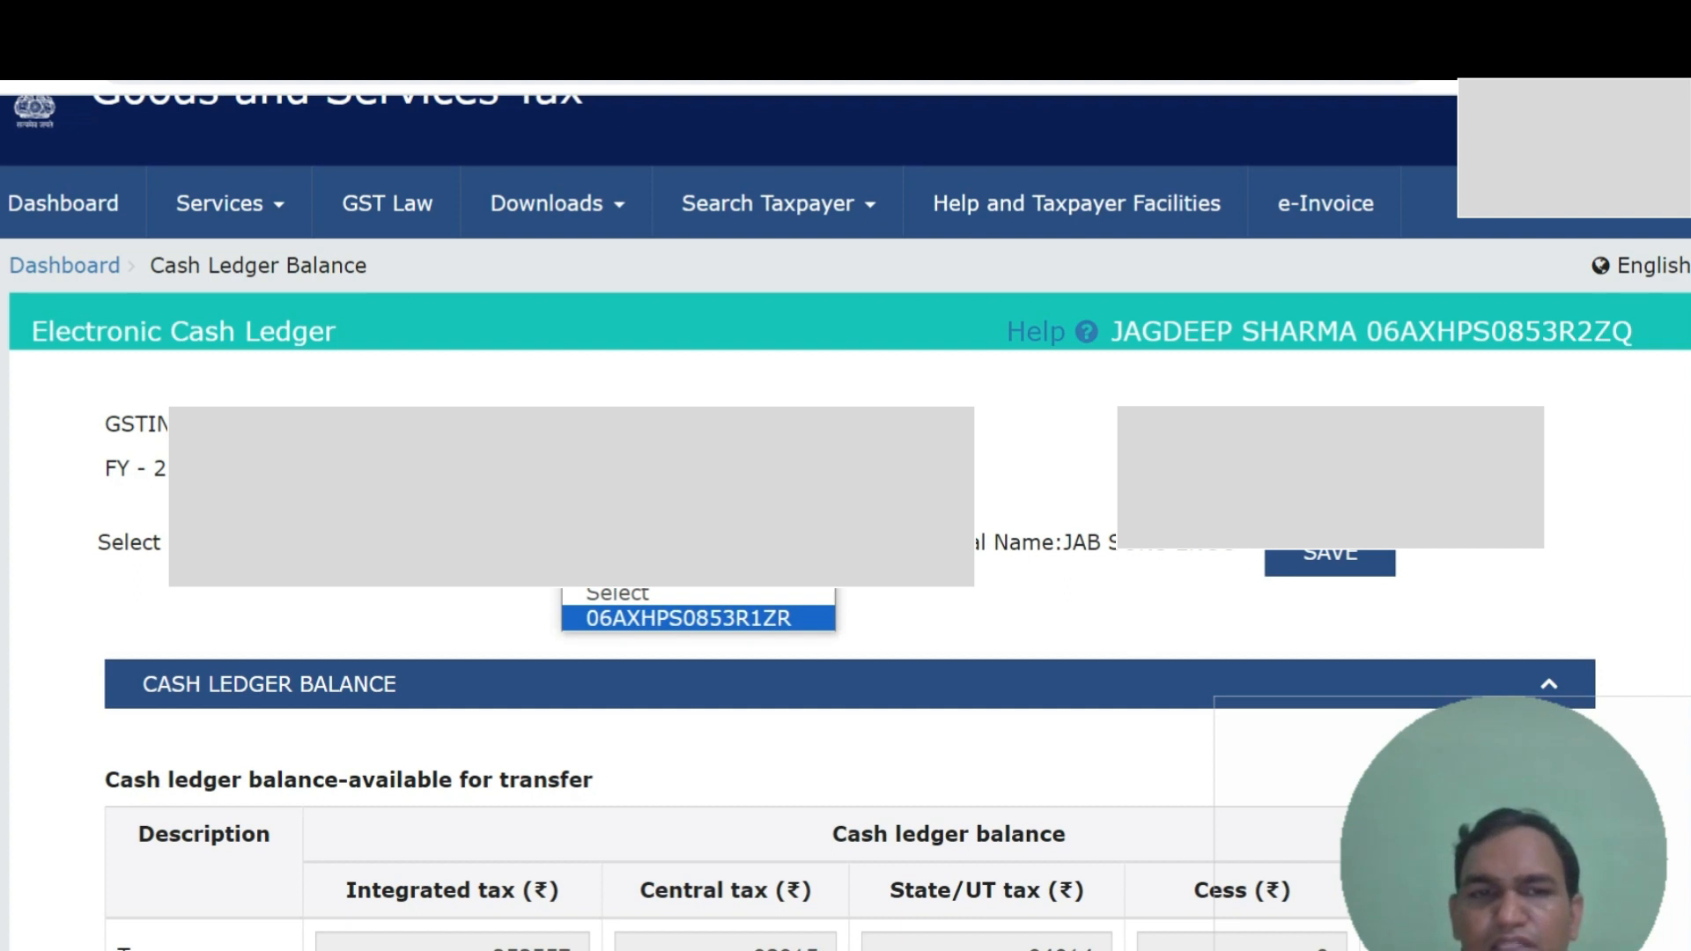
click(689, 618)
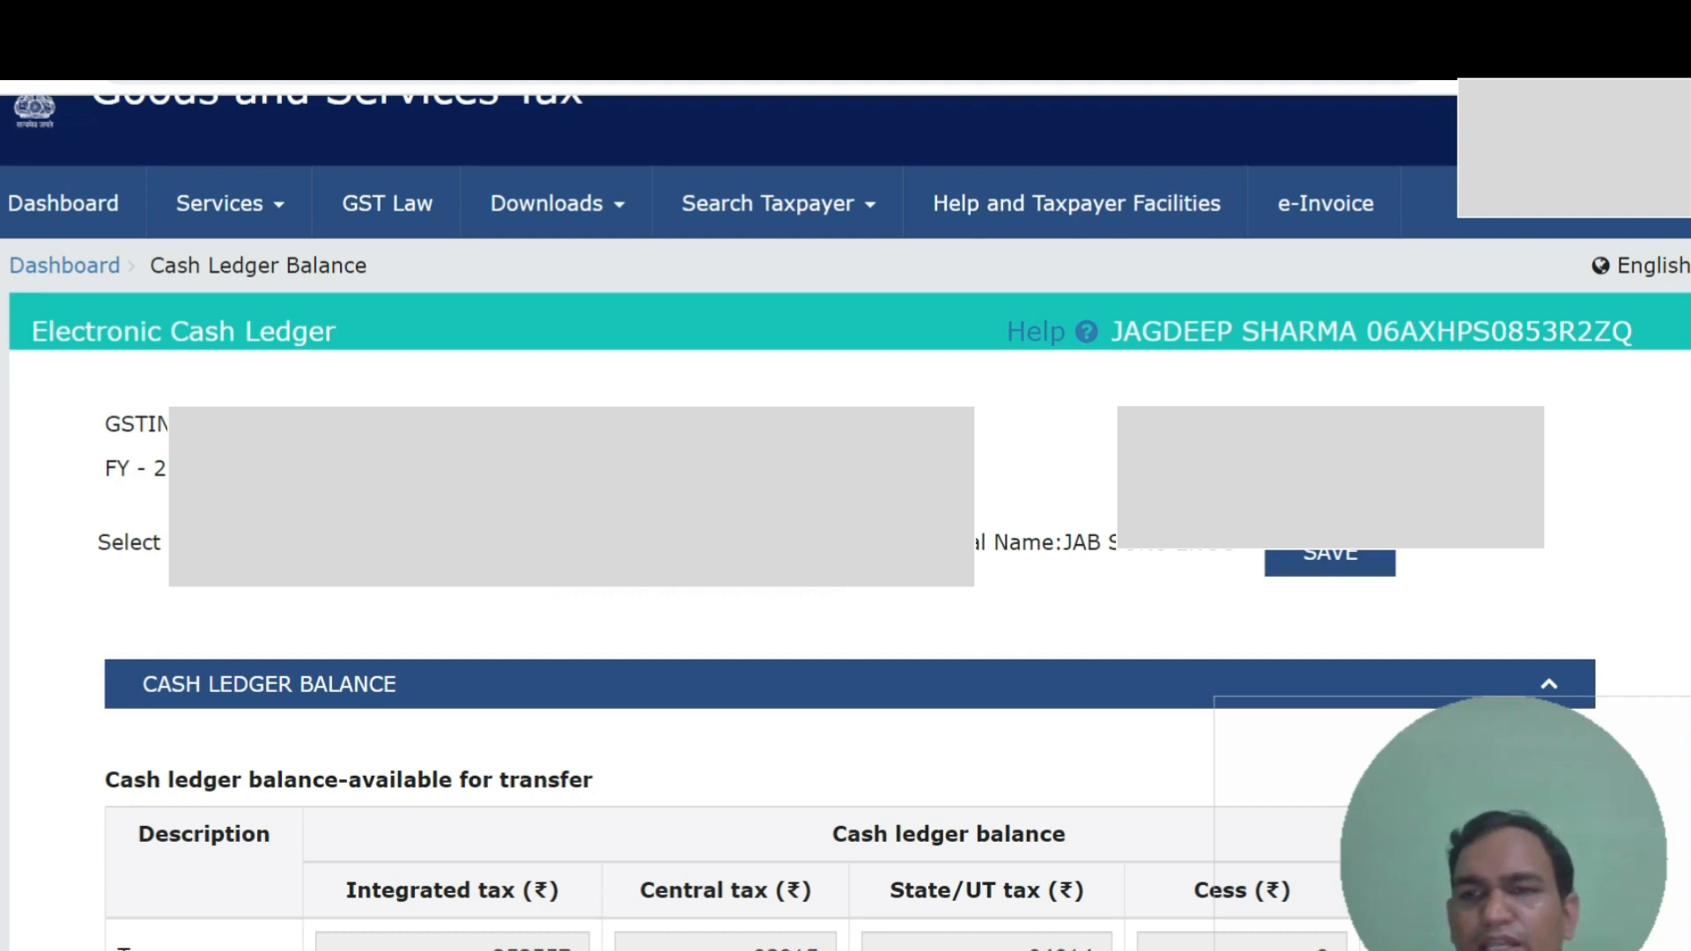
click(1330, 555)
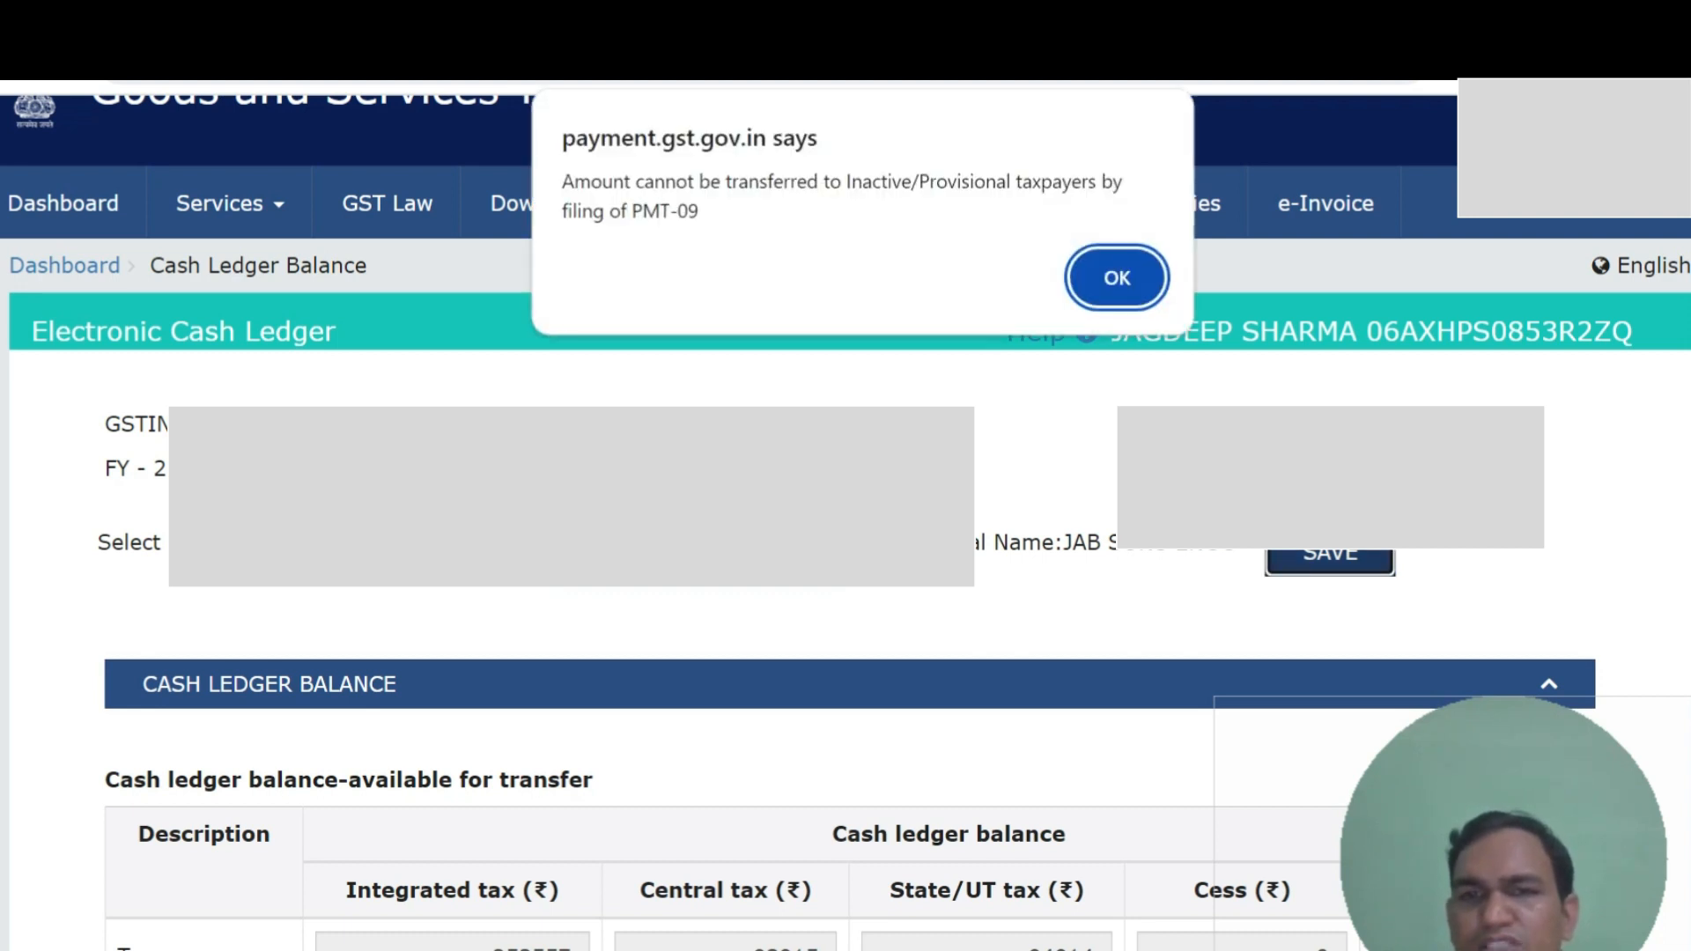
click(1117, 279)
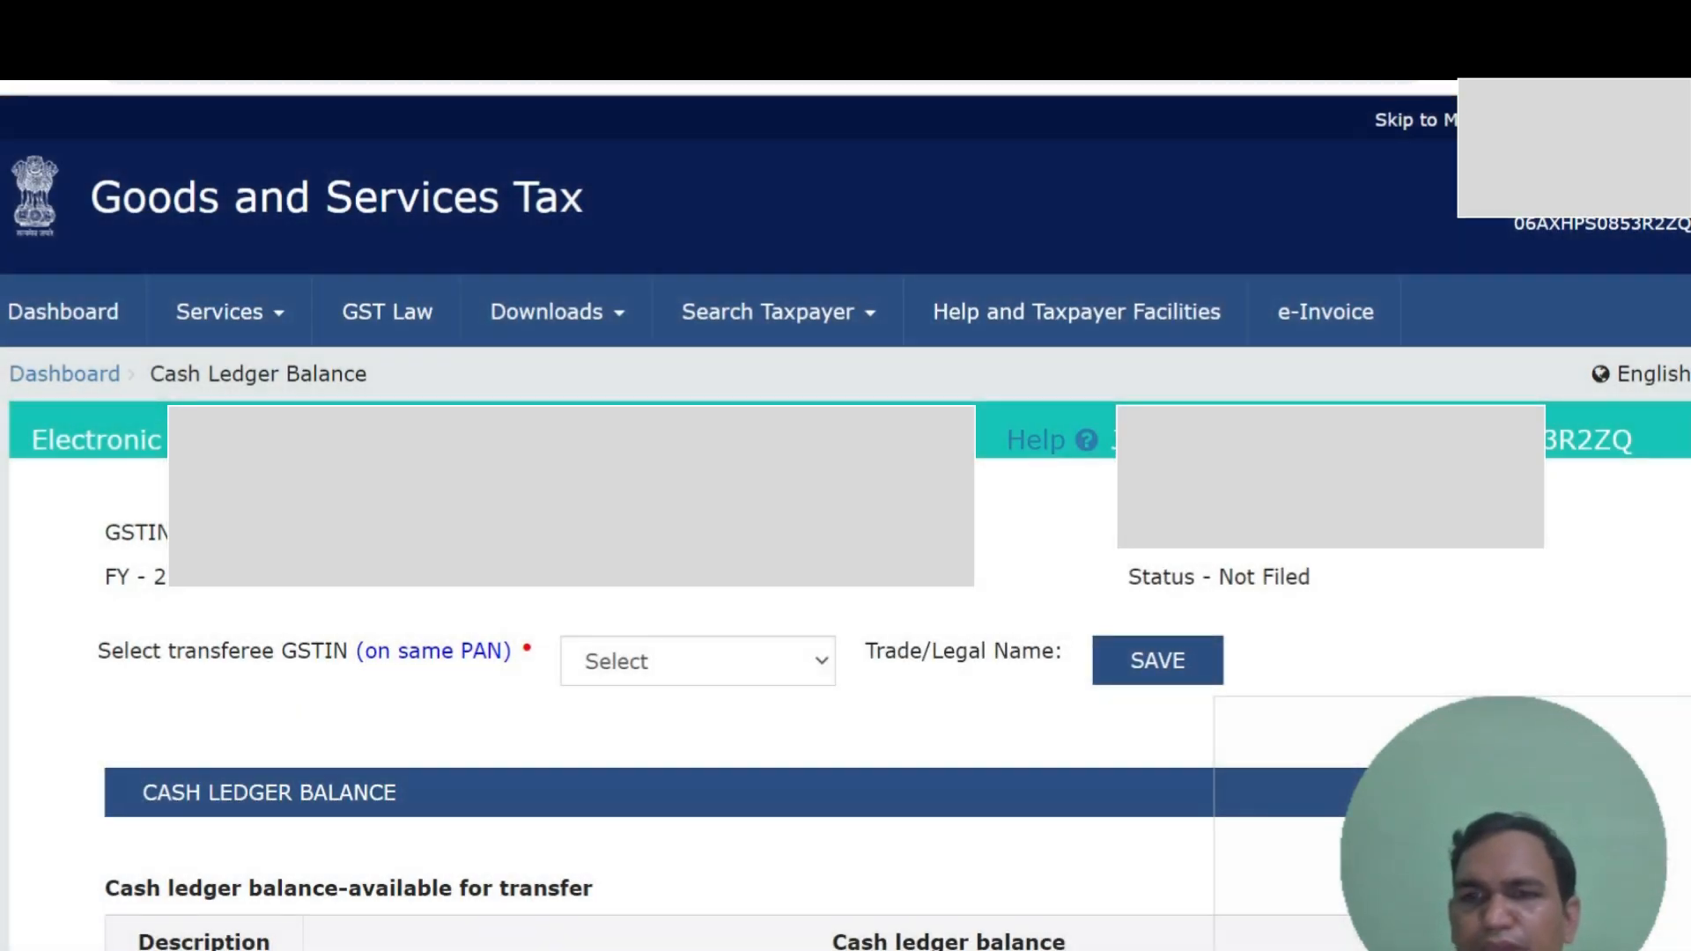
- Examine the available balances and the add-record table for the transfer, and go back to the Electronic Cash Ledger page
scroll(846, 529, down, 5)
scroll(845, 529, down, 5)
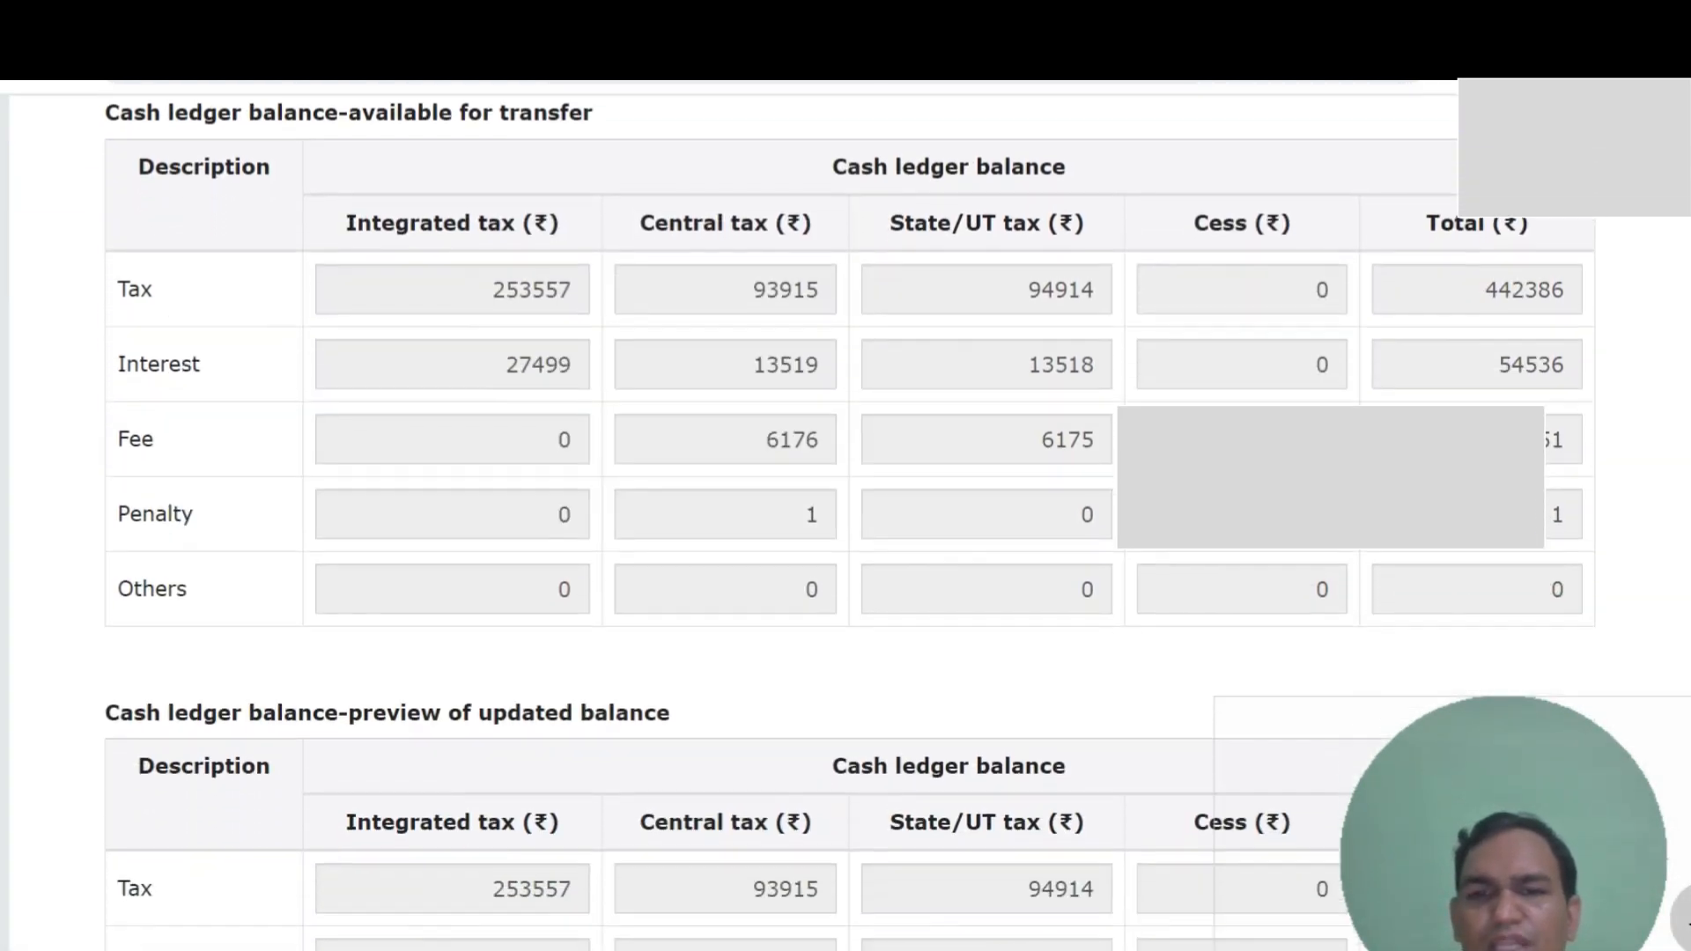
scroll(846, 529, down, 12)
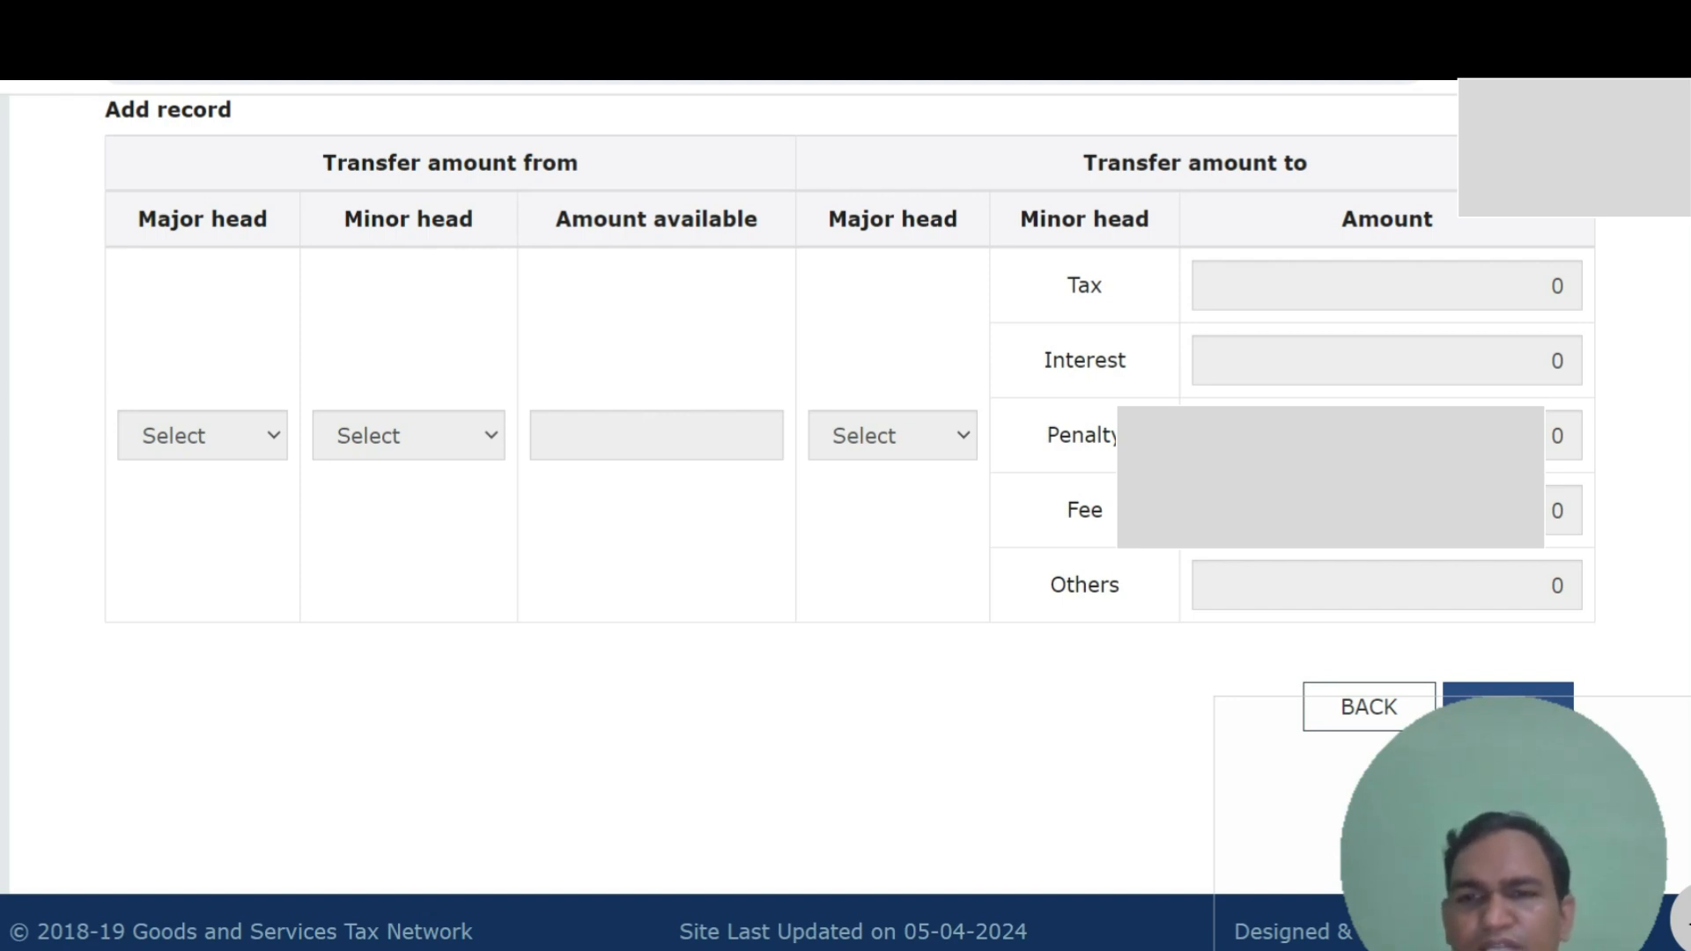
scroll(845, 493, down, 1)
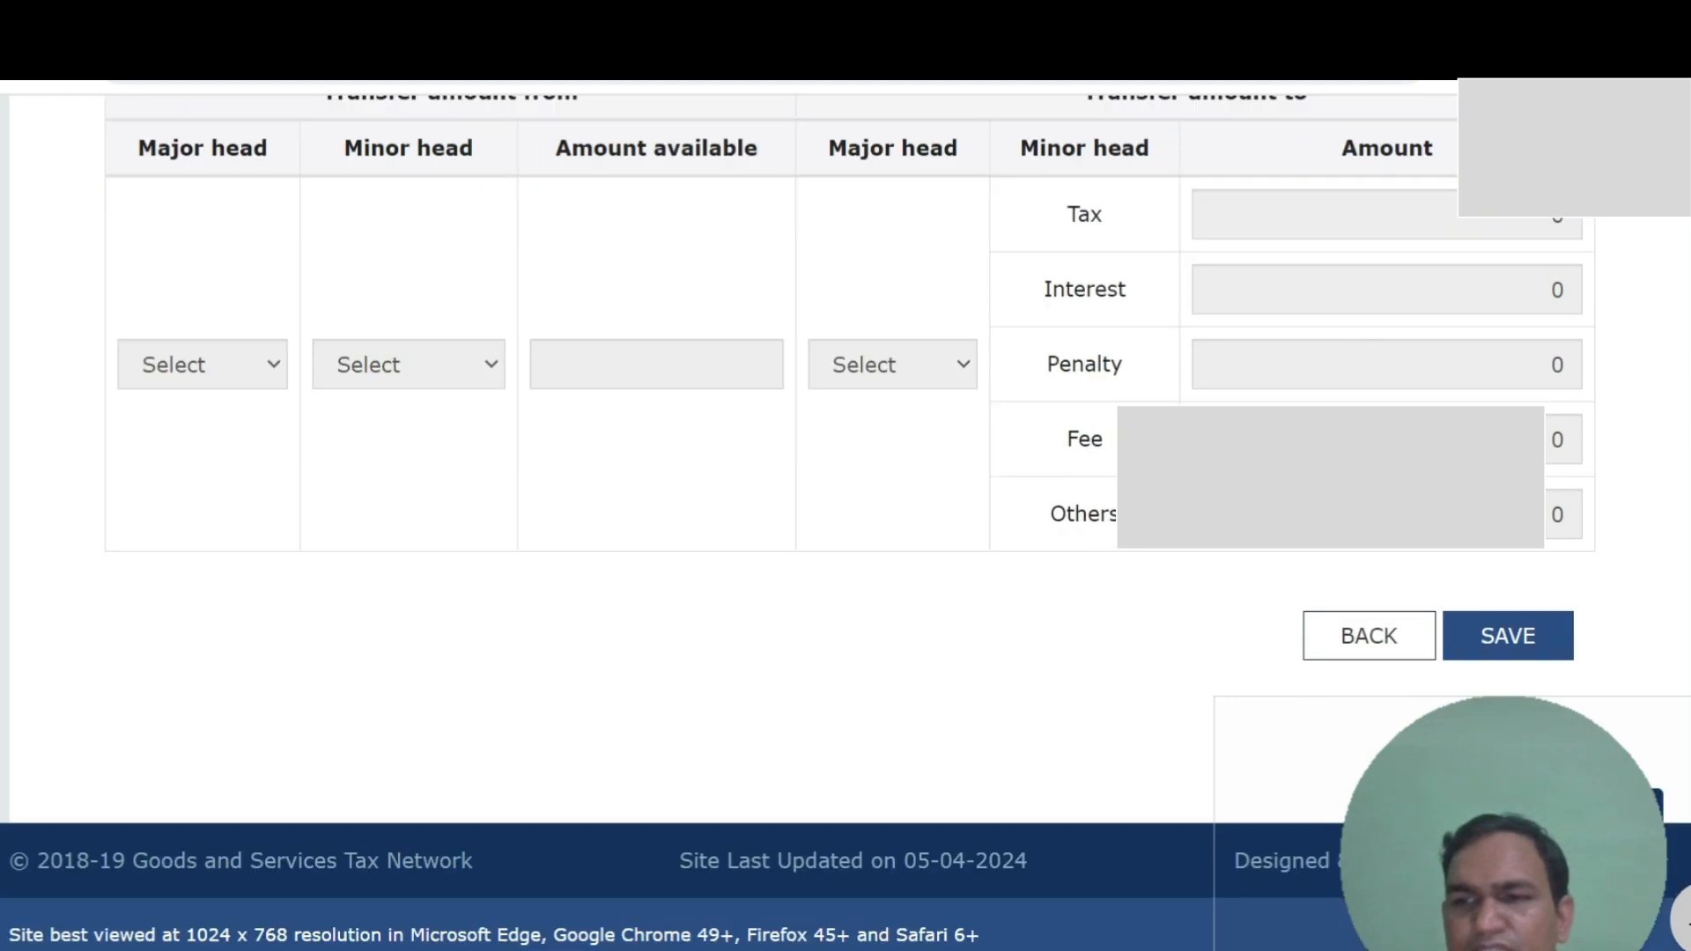
click(1369, 636)
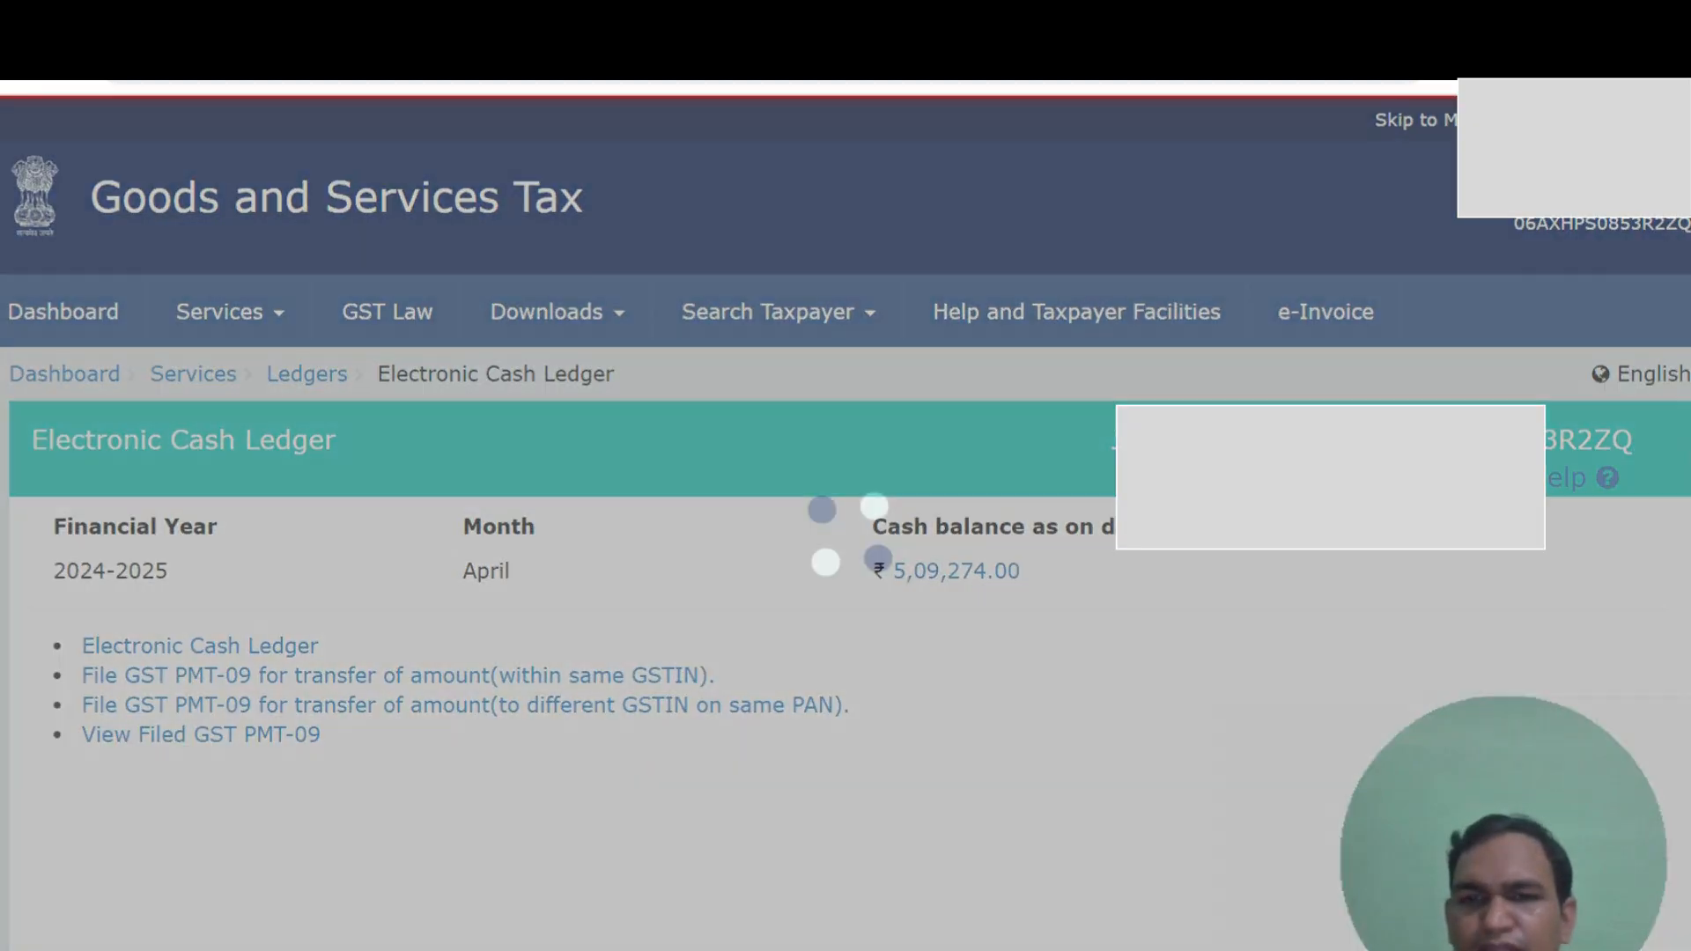
scroll(846, 529, down, 2)
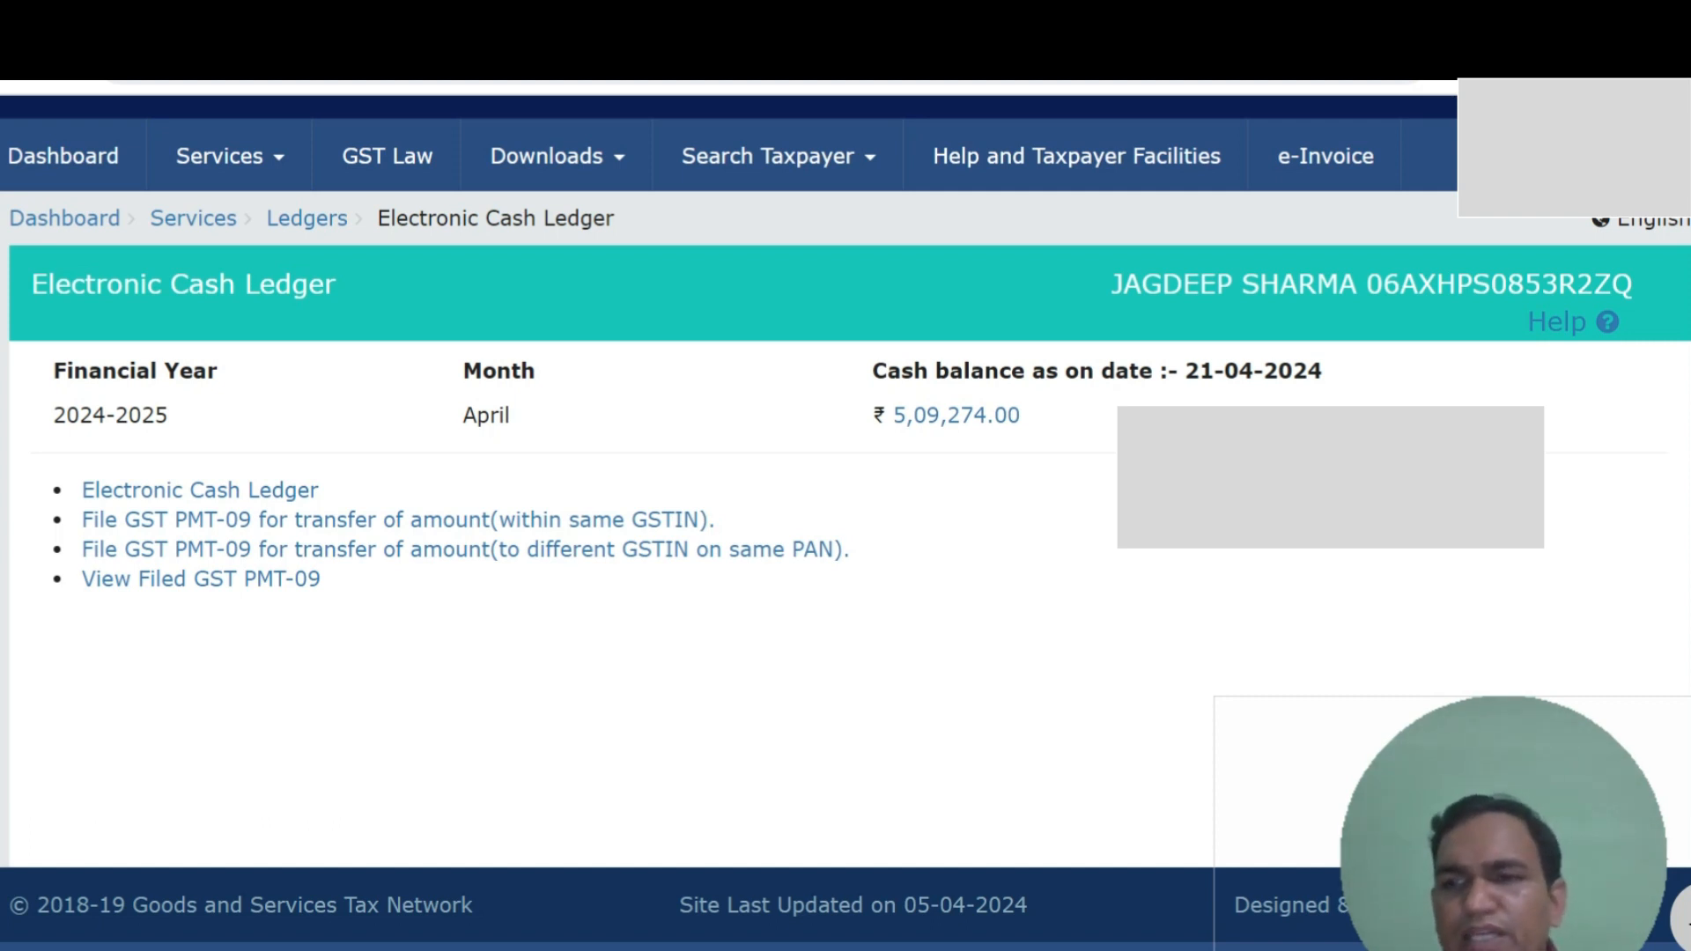
scroll(846, 523, up, 1)
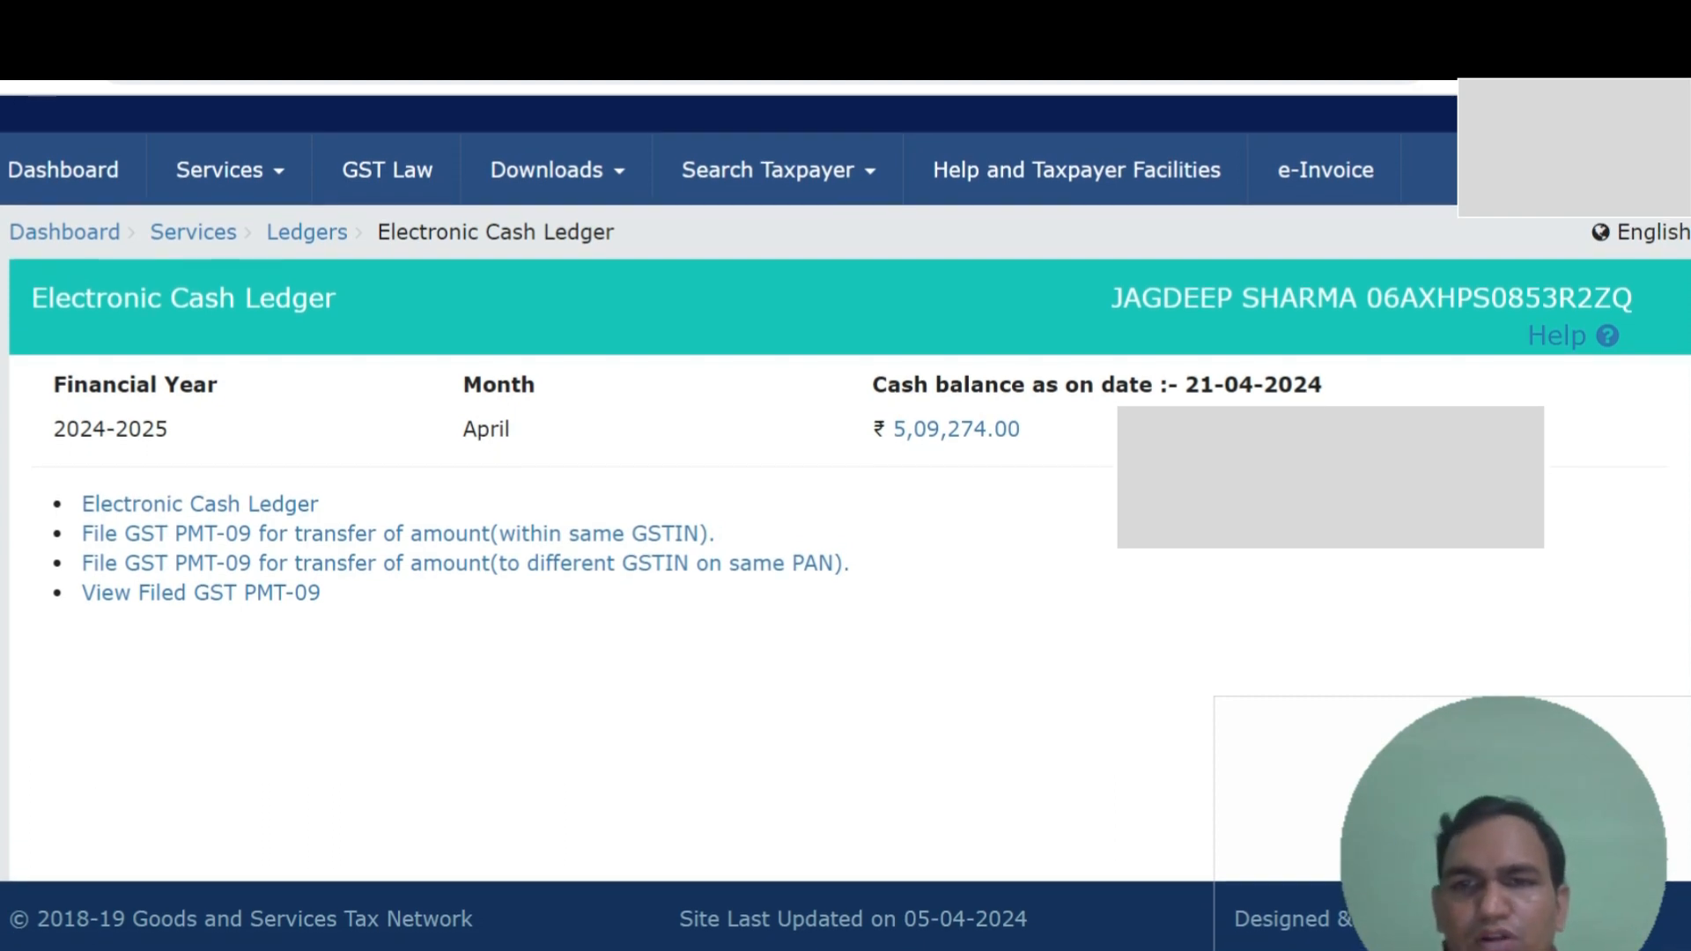
scroll(845, 524, up, 2)
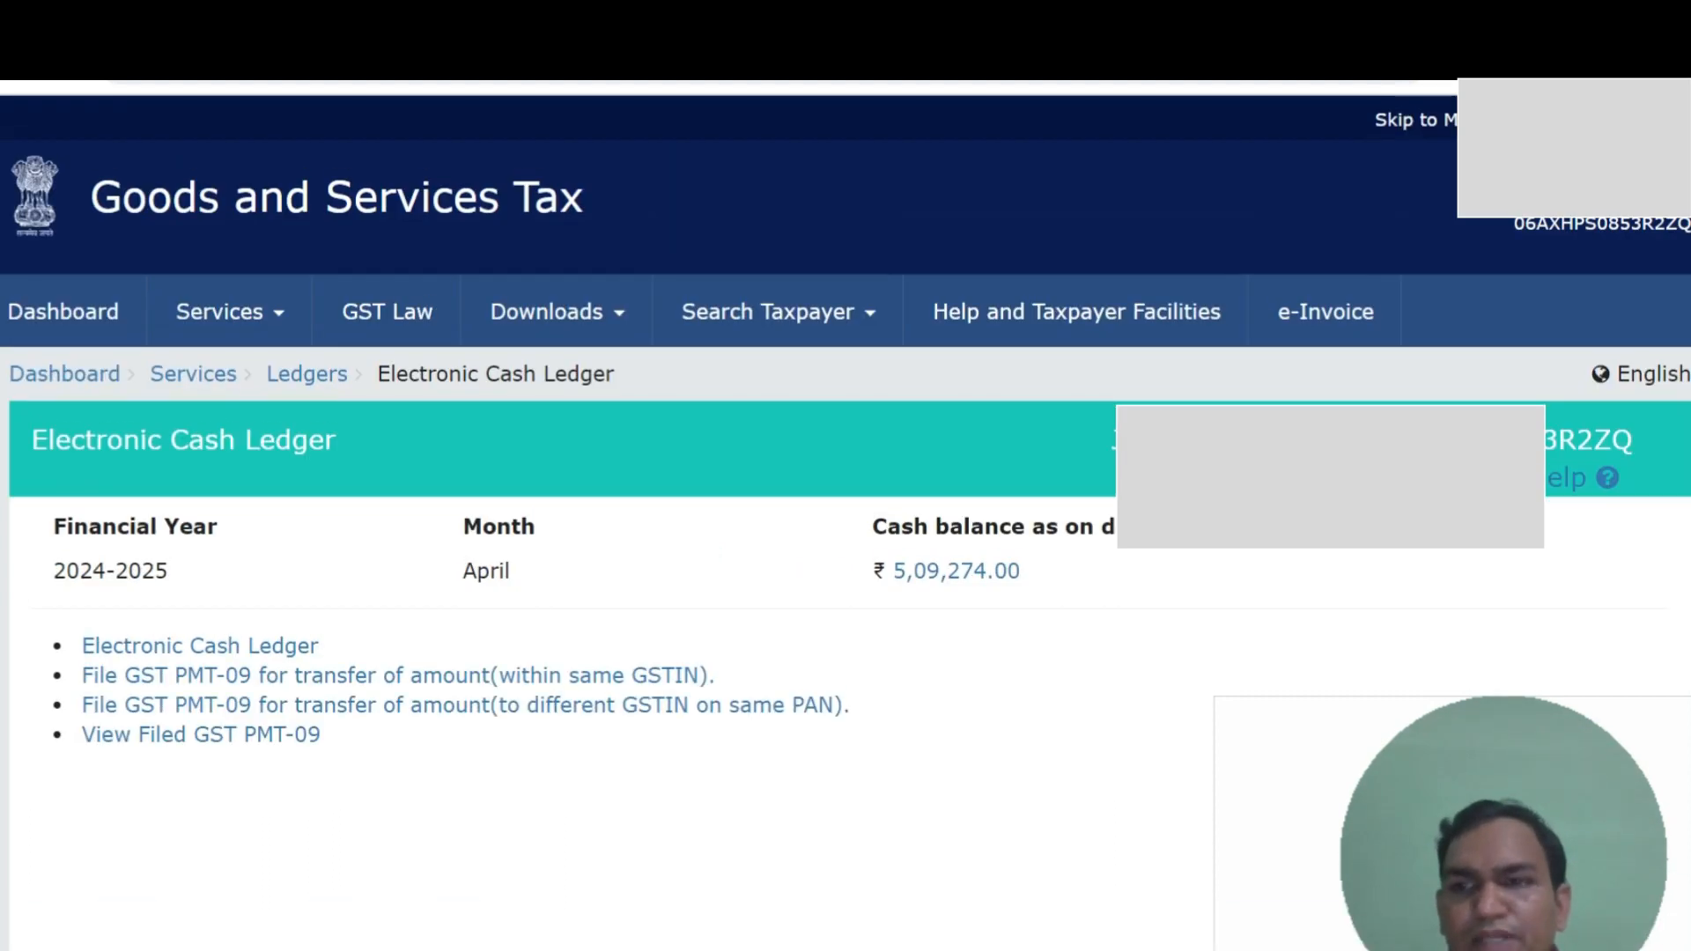
scroll(845, 524, down, 1)
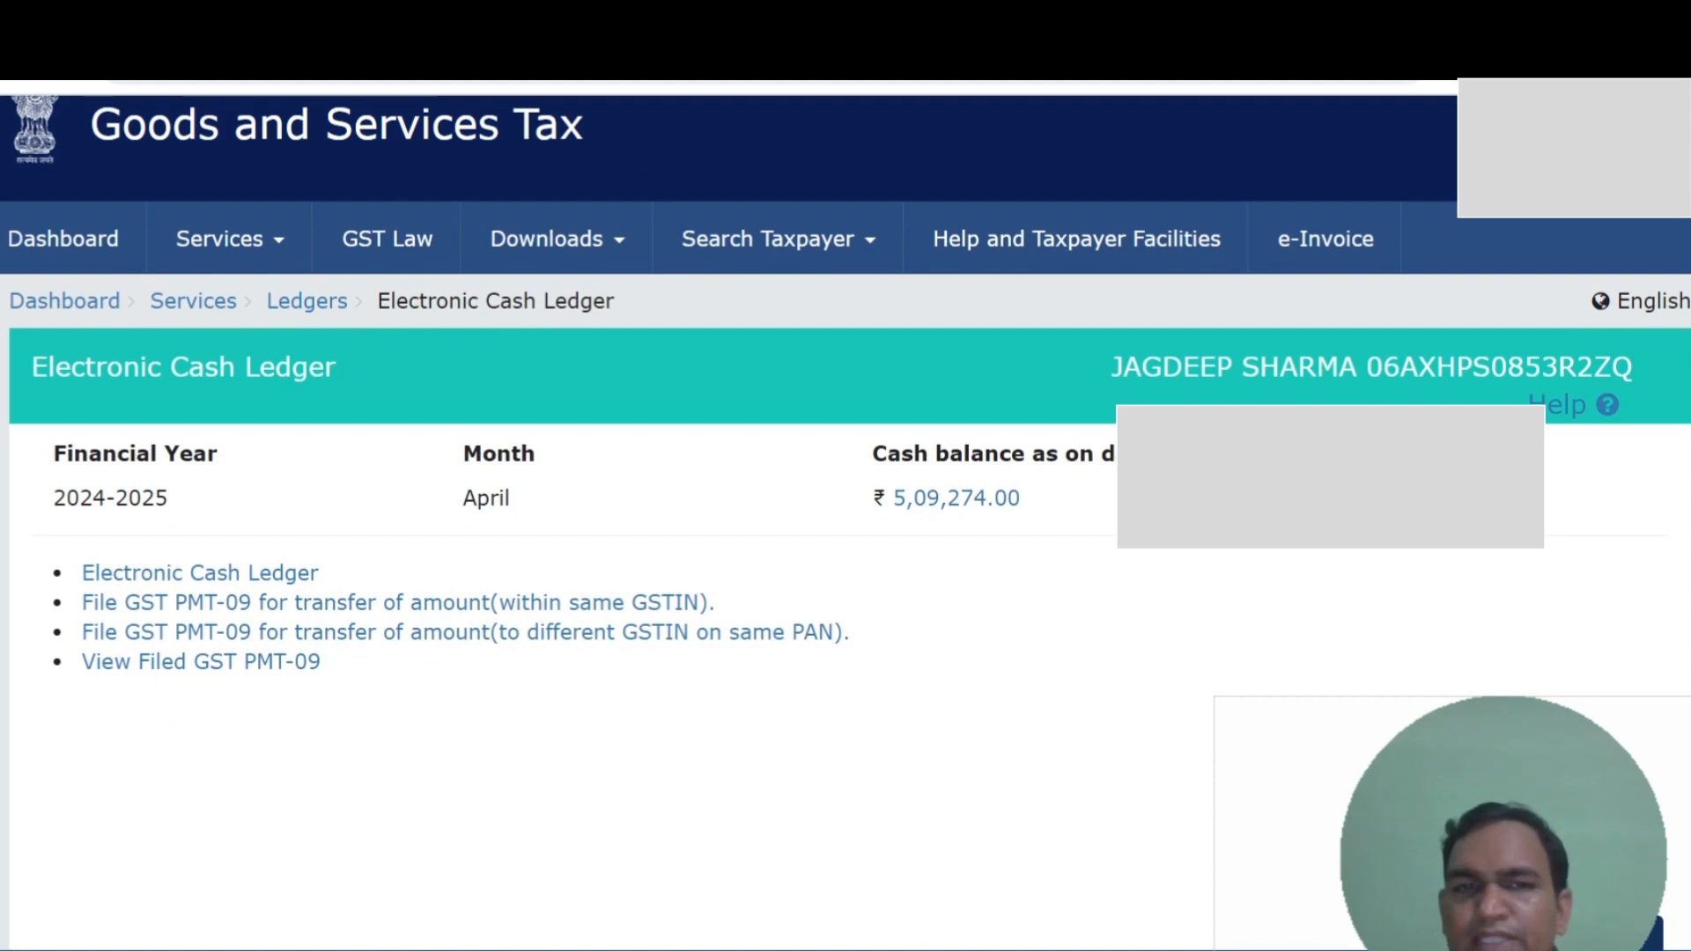